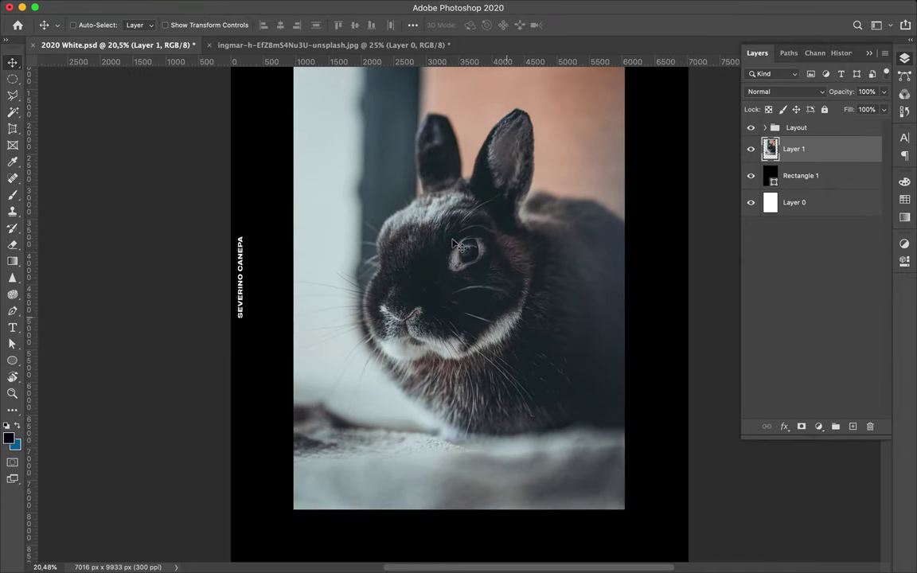
Step: Open Select and Mask on the rabbit selection and compare the On Black, On Layers and Black & White previews
click(607, 25)
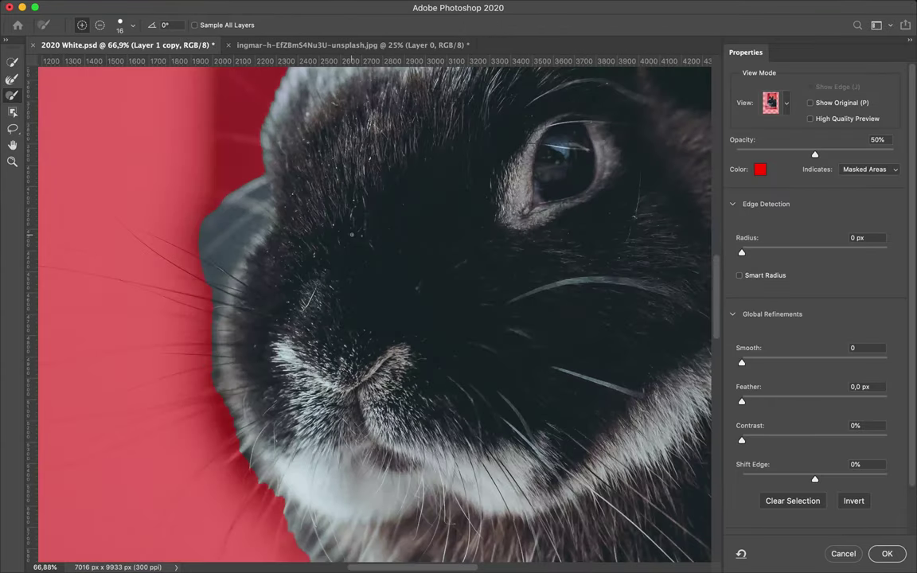
scroll(224, 144, up, 3)
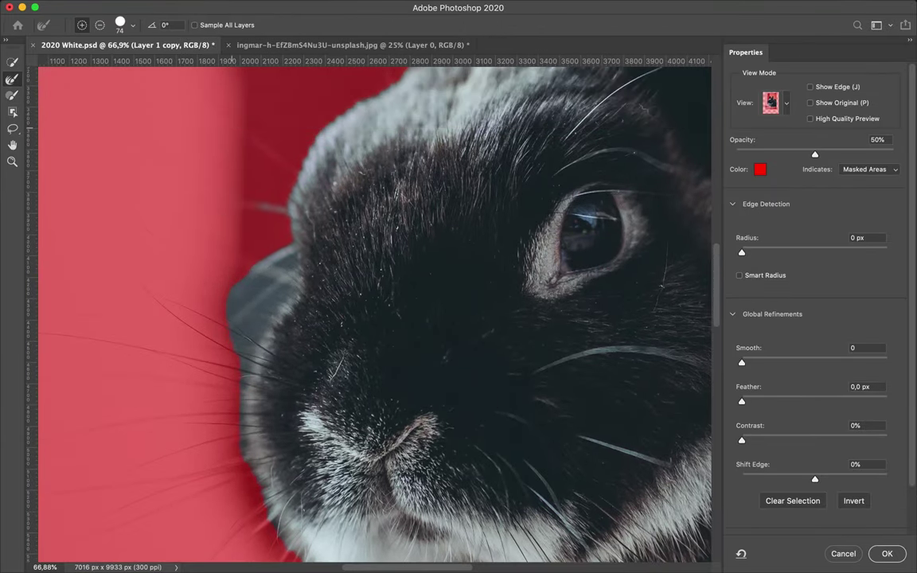
scroll(243, 175, right, 2)
key(a)
key(y)
key(a)
key(y)
key(k)
scroll(371, 148, up, 3)
Step: Check the rabbit's cutout edges, alternating the selection outline and black-and-white mask views
click(788, 103)
click(757, 157)
key(k)
scroll(410, 179, up, 4)
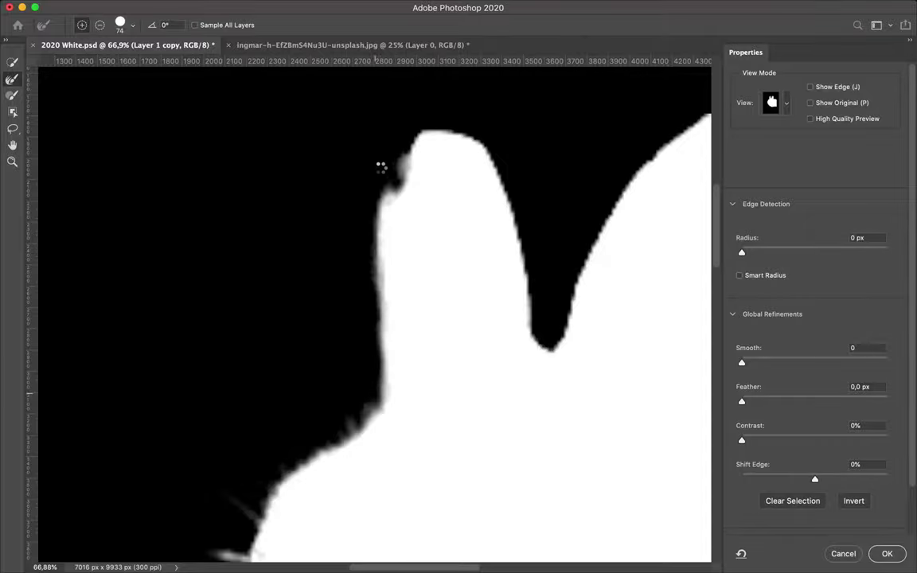
key(m)
key(k)
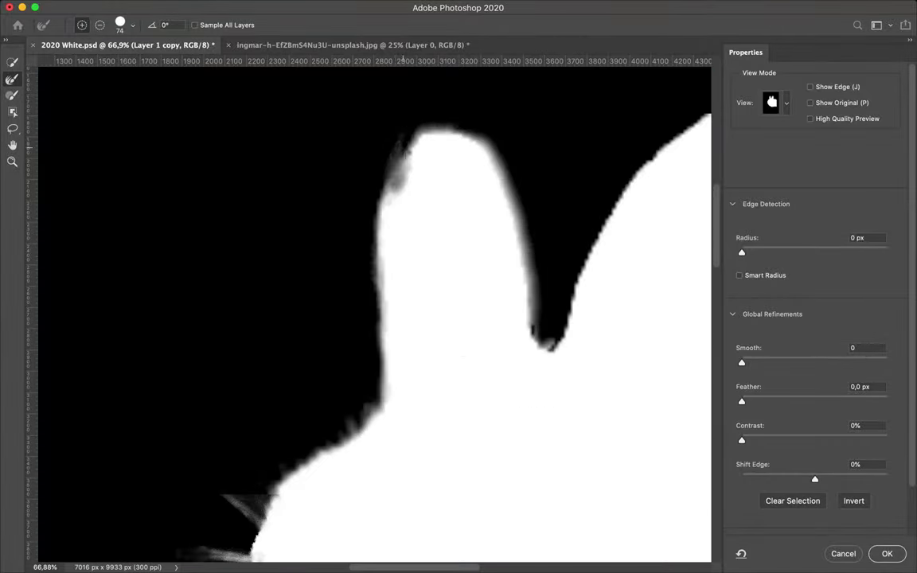
scroll(555, 240, up, 3)
scroll(555, 241, right, 4)
key(m)
key(k)
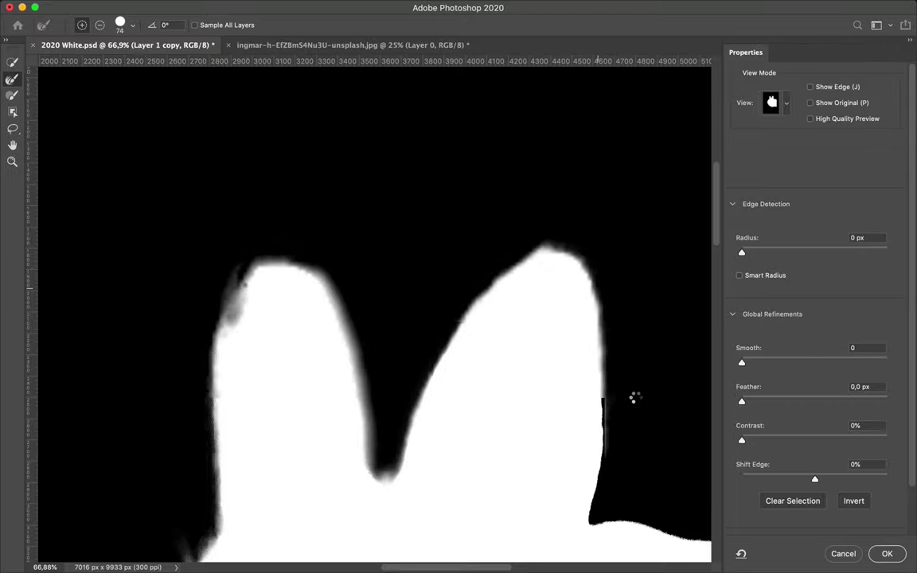
scroll(634, 396, down, 4)
scroll(626, 310, right, 4)
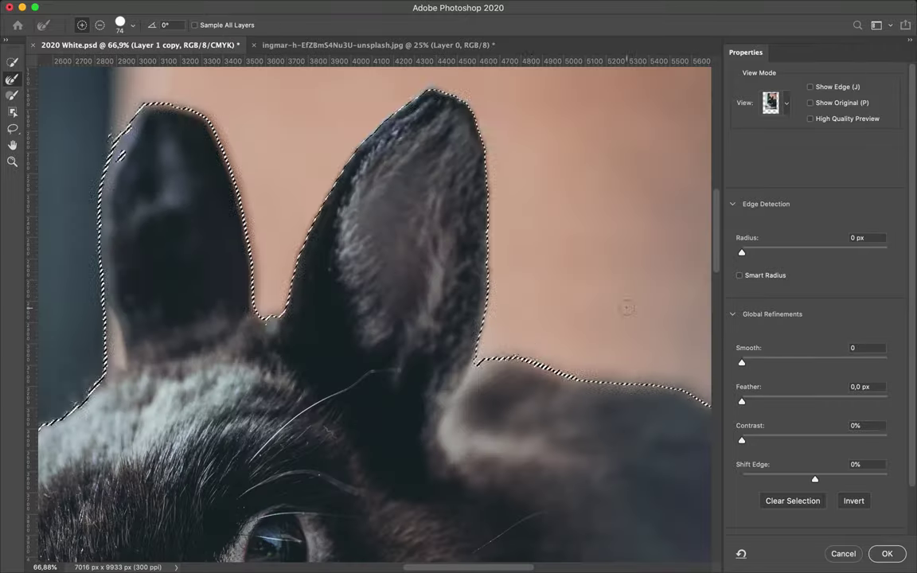
scroll(480, 354, right, 5)
Step: Pan along the rabbit's fur edges, comparing the outline and mask previews
key(m)
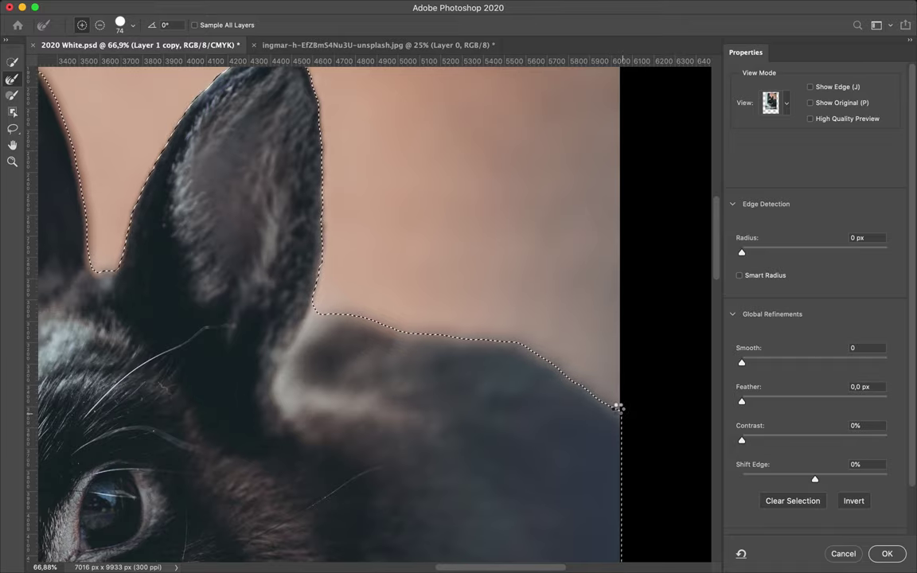
key(k)
key(m)
scroll(478, 359, left, 15)
scroll(305, 464, down, 2)
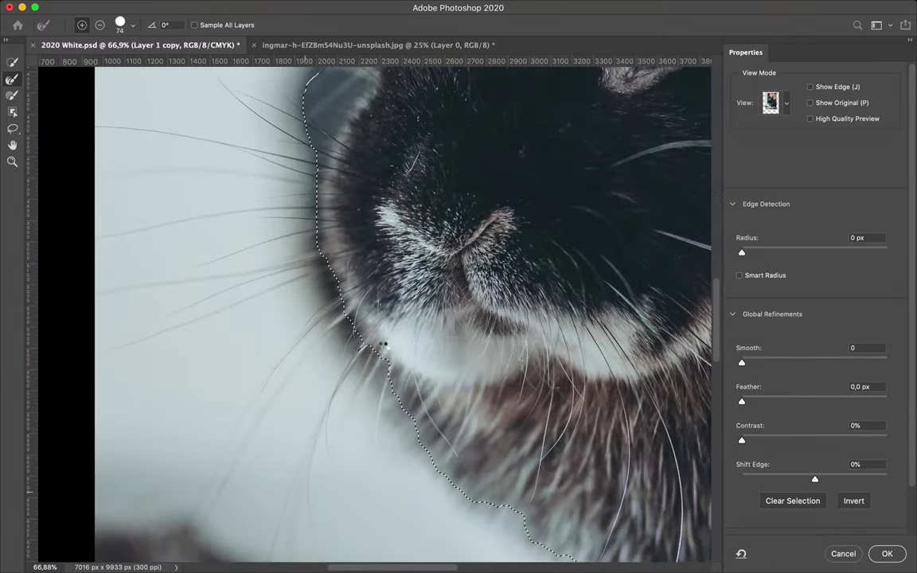
key(k)
scroll(492, 462, down, 3)
scroll(492, 462, right, 4)
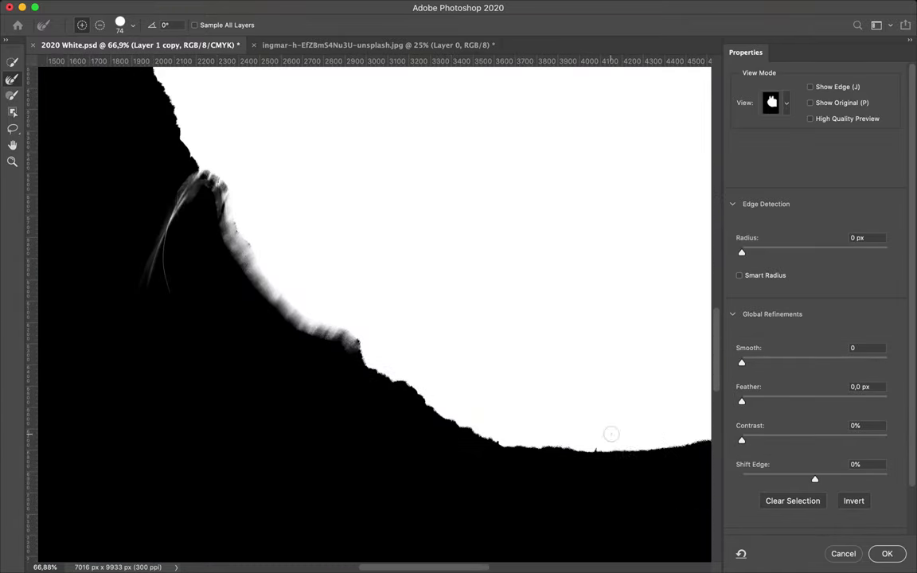
scroll(607, 447, right, 3)
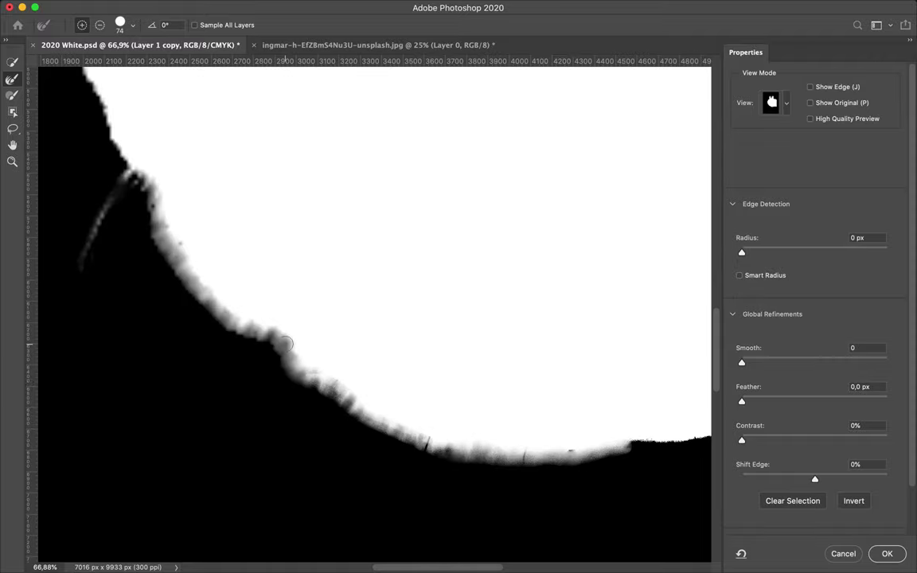
scroll(477, 457, right, 5)
Step: Inspect the remaining ear and whisker edges in both outline and black-and-white views
key(m)
scroll(396, 474, left, 6)
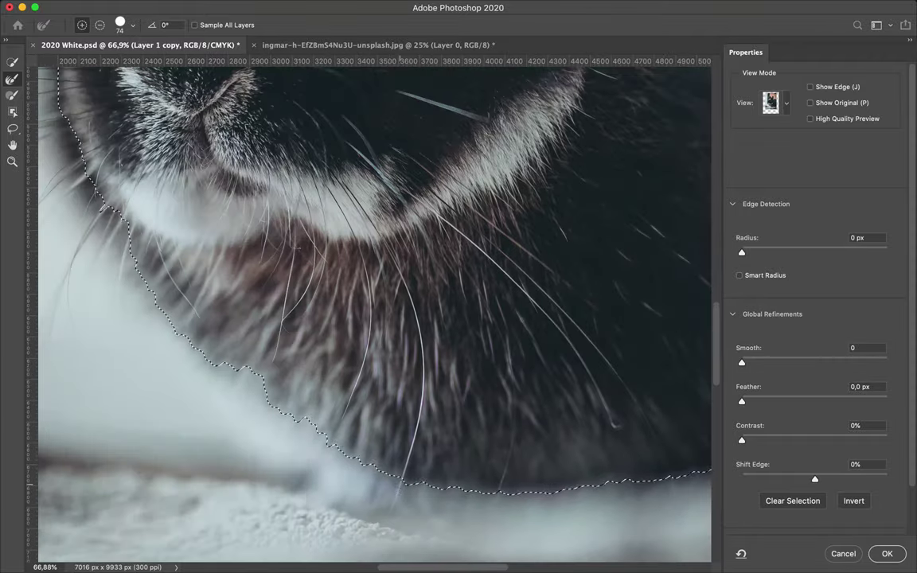
scroll(396, 491, left, 5)
scroll(396, 491, up, 2)
key(k)
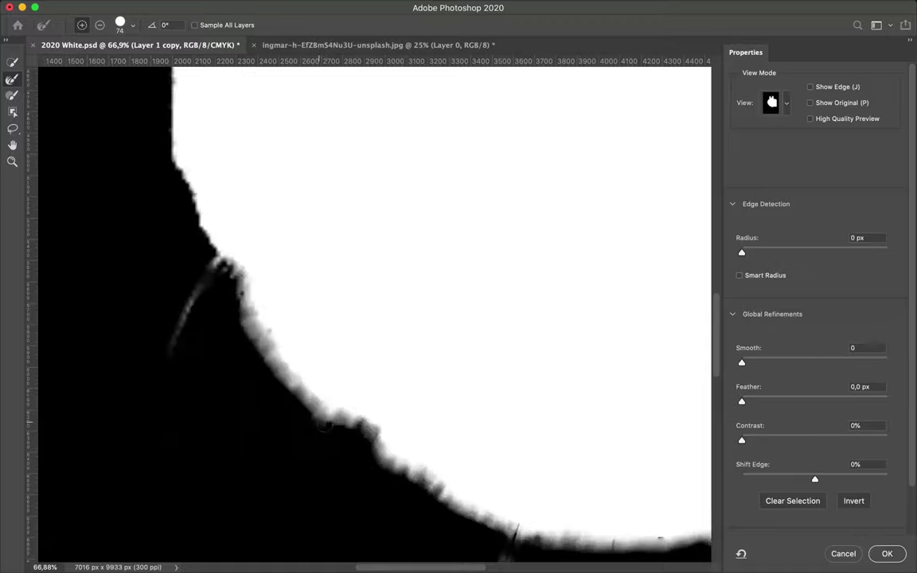
key(m)
scroll(206, 255, down, 2)
scroll(206, 255, left, 1)
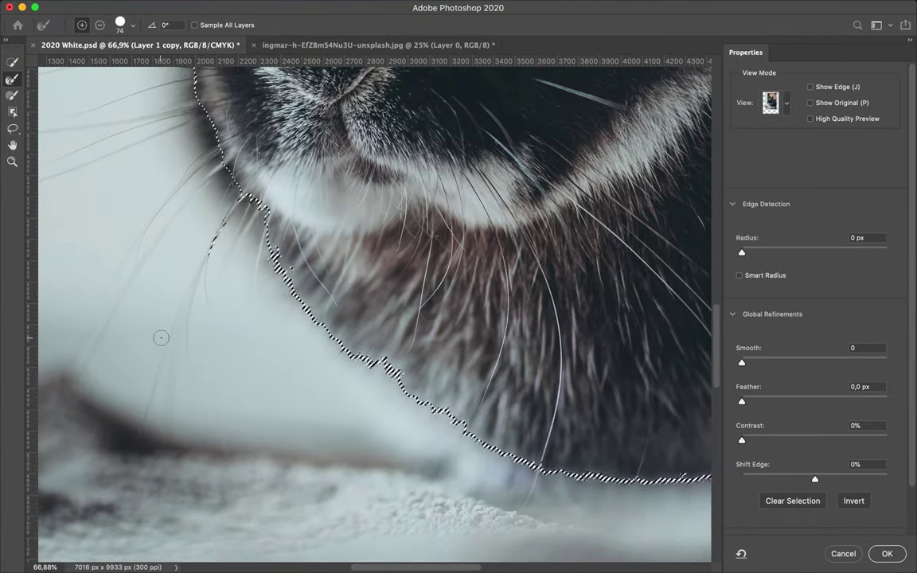
key(k)
key(m)
scroll(165, 273, left, 3)
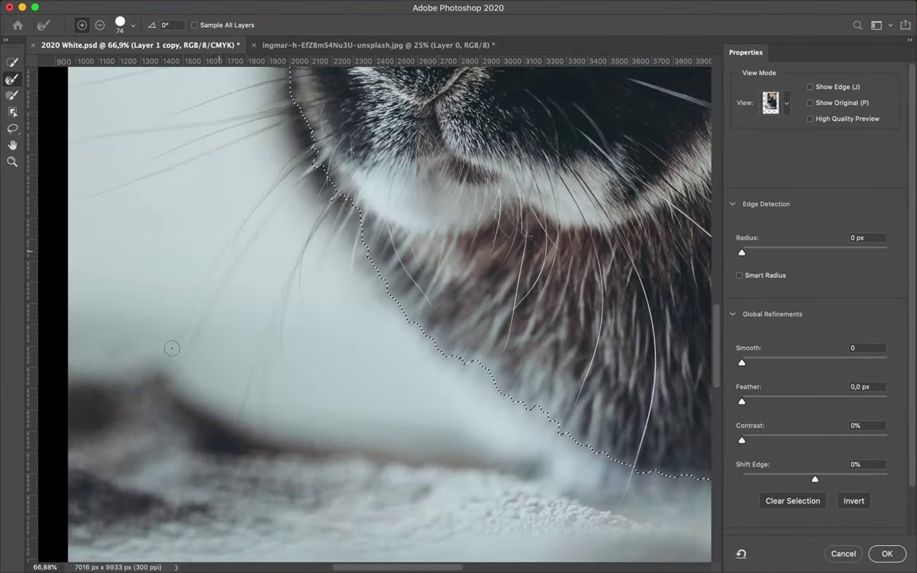
scroll(318, 207, up, 2)
scroll(310, 215, up, 3)
Step: Switch to the larger mask brush and output the refined rabbit as new layer Layer 1 copy 2
key(b)
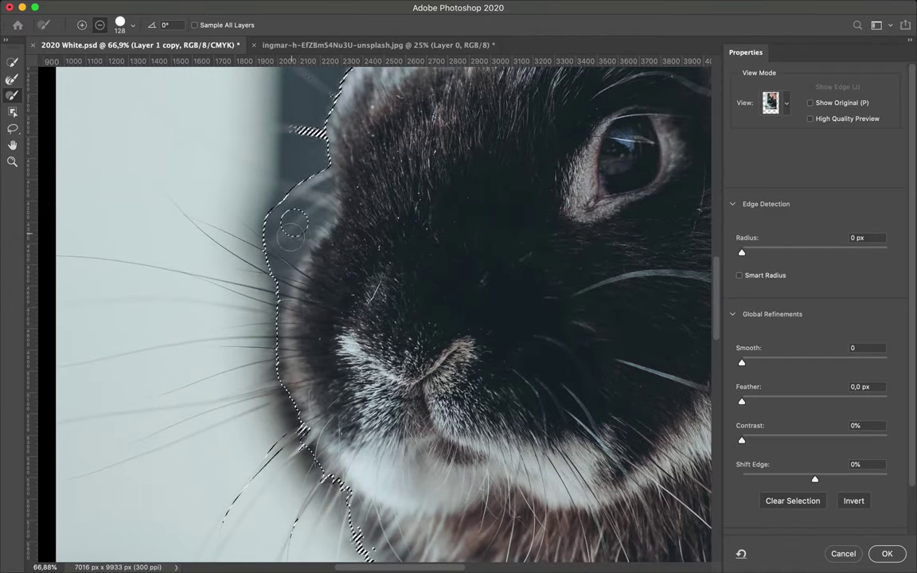
scroll(275, 346, up, 5)
scroll(302, 243, right, 3)
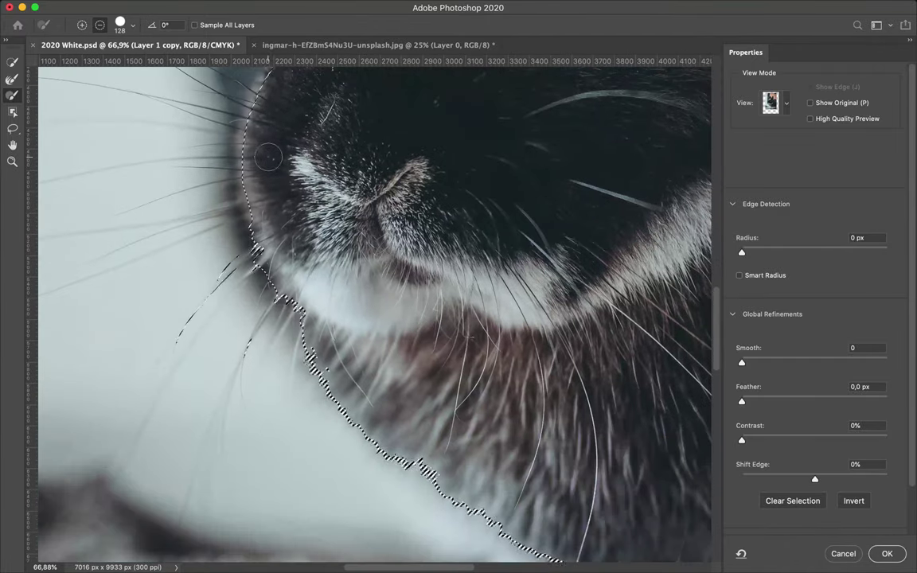
key(Return)
click(818, 427)
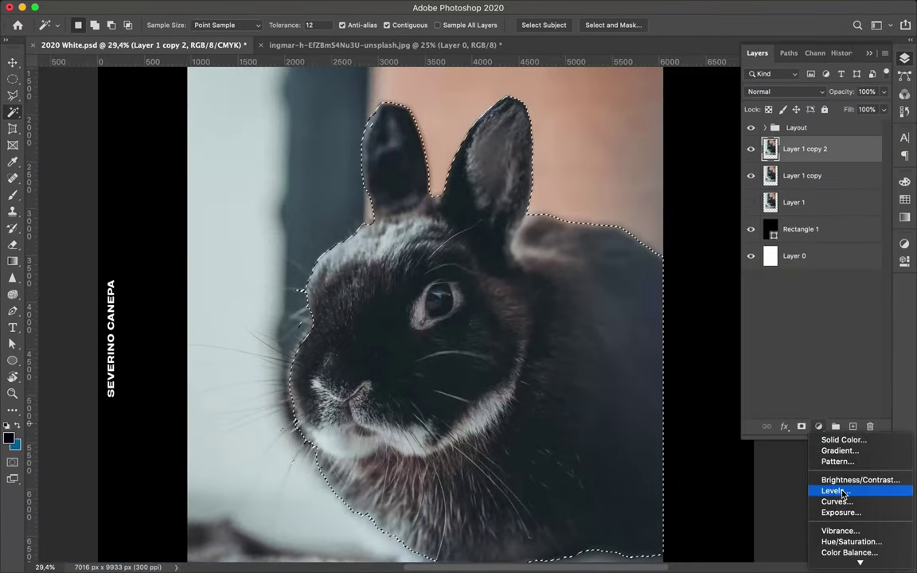
Step: Add a Levels adjustment with input levels near 66/0.30/230 to darken the rabbit to near-black
click(843, 492)
drag(875, 373, 819, 374)
drag(748, 373, 802, 380)
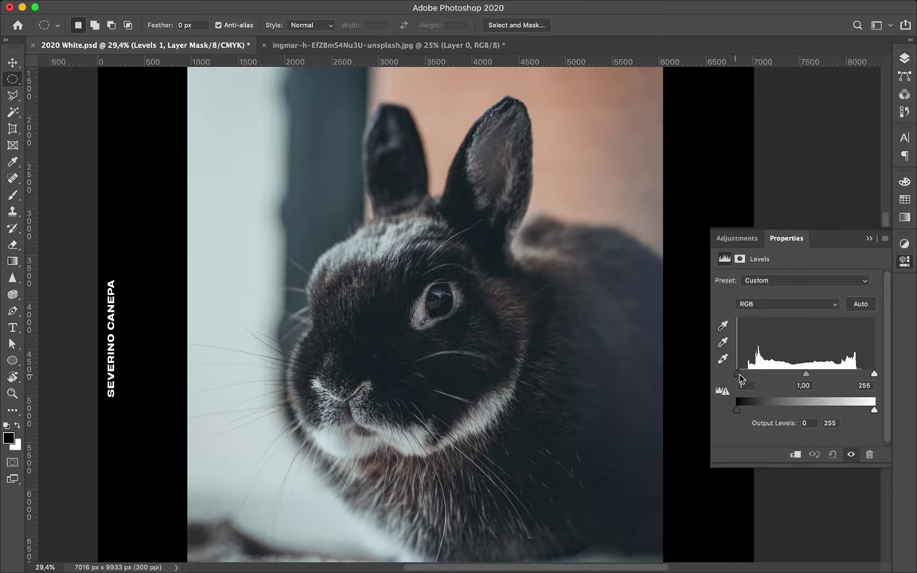
drag(803, 373, 840, 376)
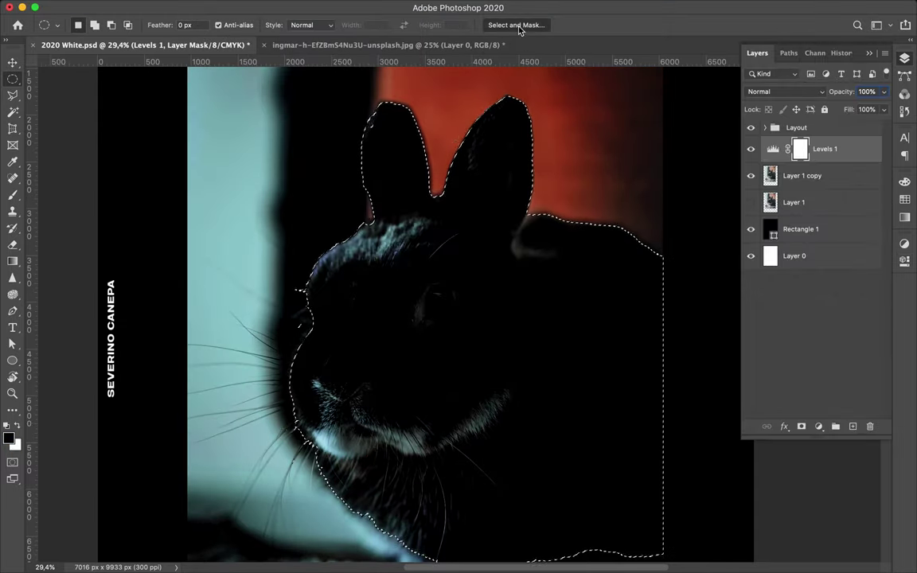
Step: Check the Levels mask in black-and-white and outline views, then apply the refined edges
key(k)
key(m)
key(k)
key(m)
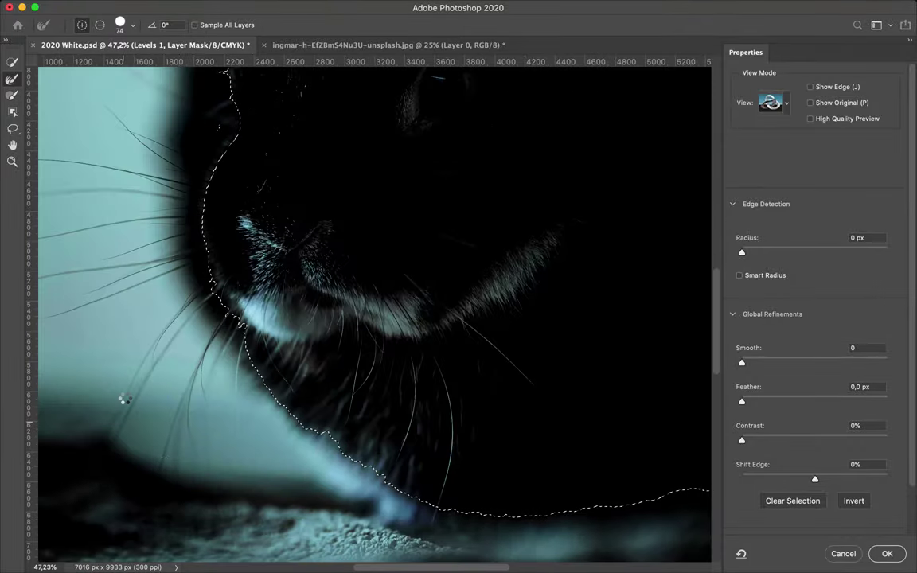
scroll(163, 339, left, 5)
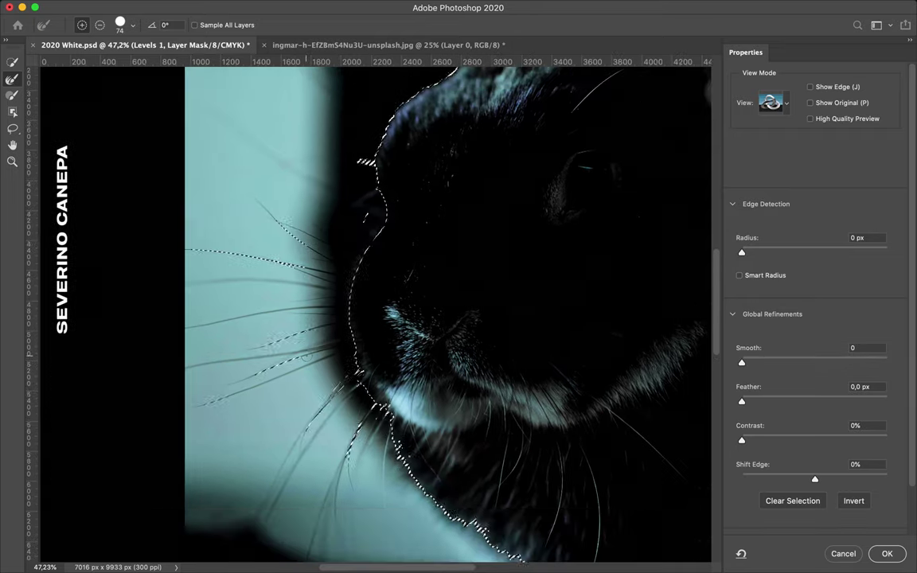
key(k)
key(Return)
Step: View the whole poster and readjust the Levels input sliders to keep the rabbit very dark
key(ctrl+0)
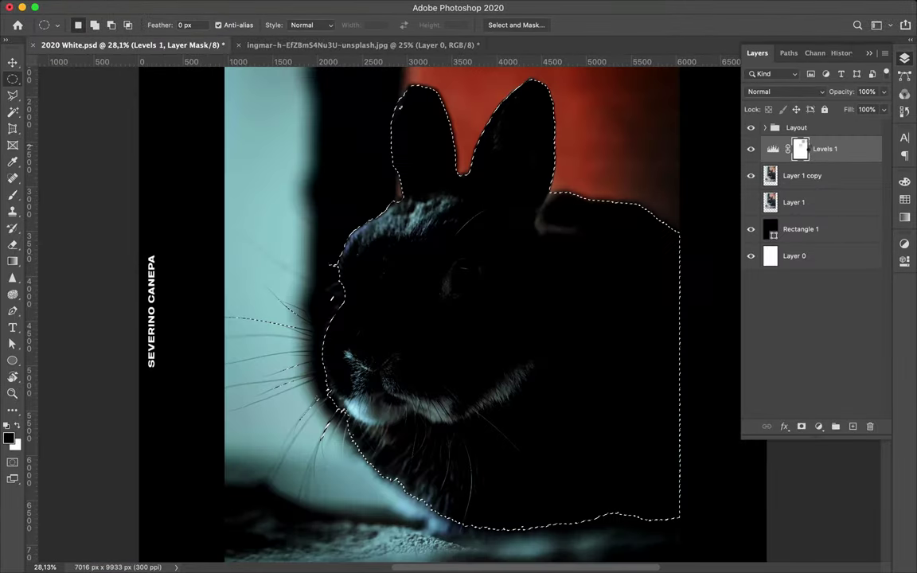
click(772, 150)
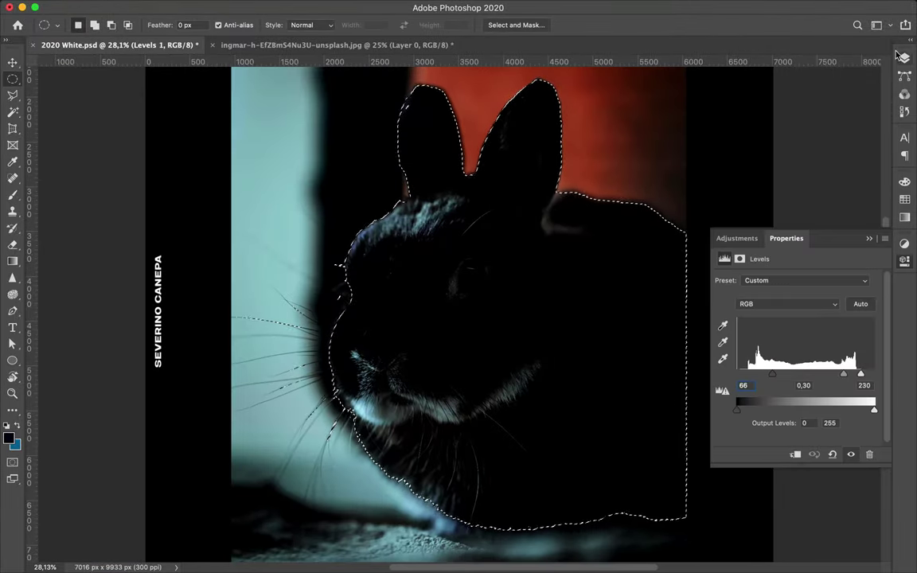
mouse_move(840, 375)
mouse_down()
mouse_move(741, 374)
mouse_move(778, 381)
mouse_up()
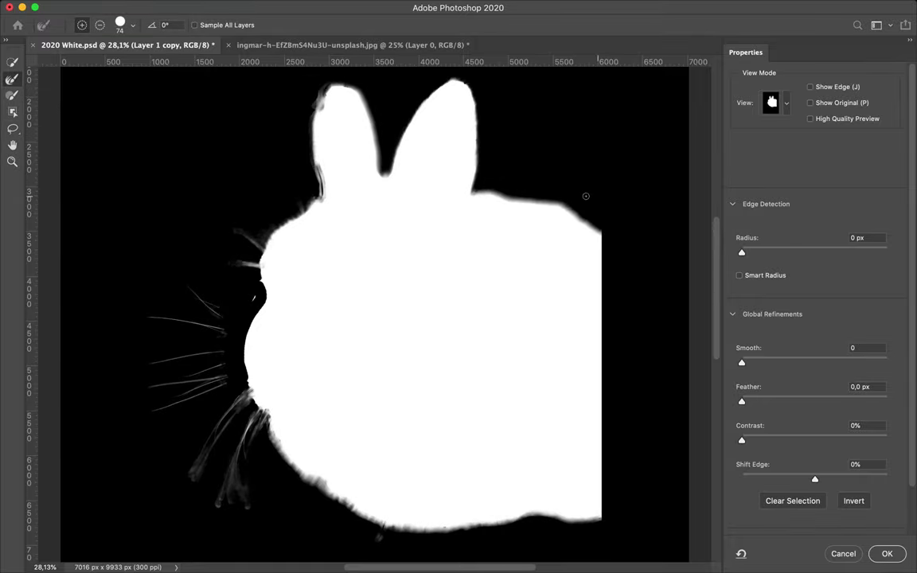
Step: Paint the mask around the nose and whiskers with the Brush and Refine Edge tools
key(b)
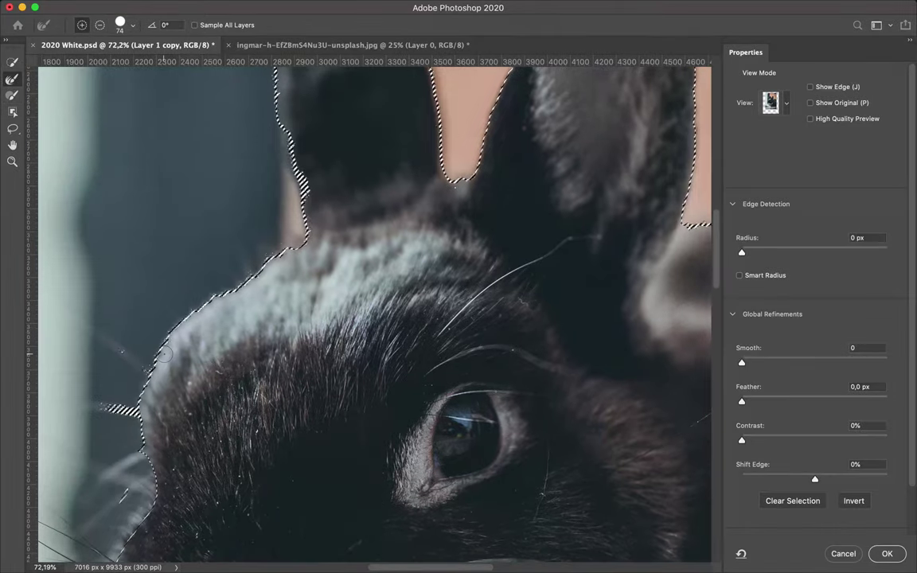
scroll(205, 366, left, 5)
drag(222, 386, 215, 375)
key(r)
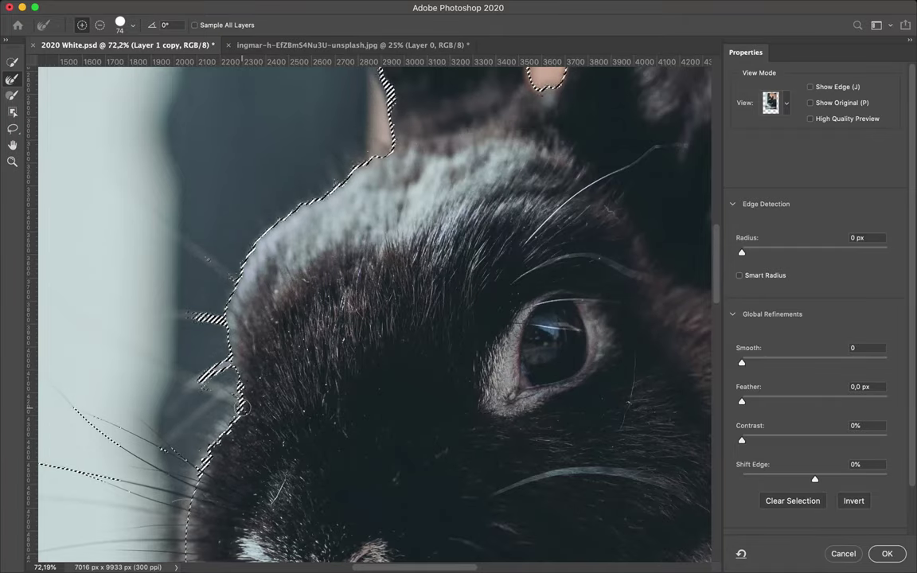
scroll(243, 408, down, 5)
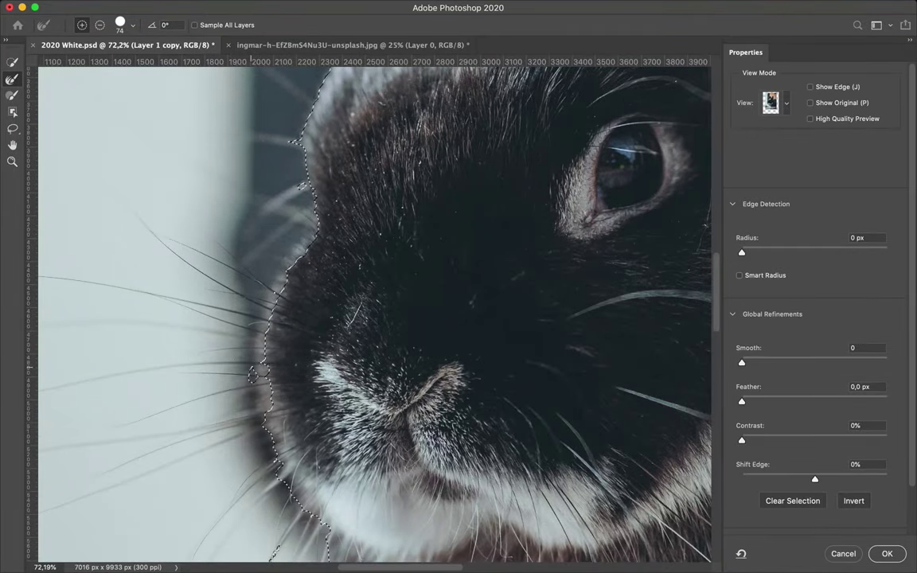
key(k)
drag(257, 291, 252, 389)
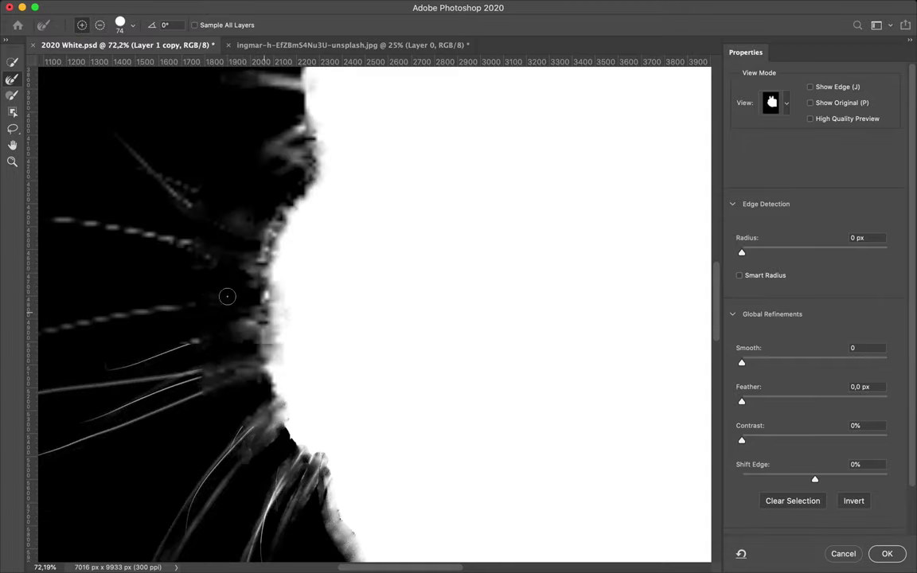
Step: Review the whisker cutout in outline and mask views, apply it to Layer 1 copy, and deselect
scroll(250, 434, down, 3)
scroll(347, 396, down, 3)
key(m)
scroll(422, 438, down, 3)
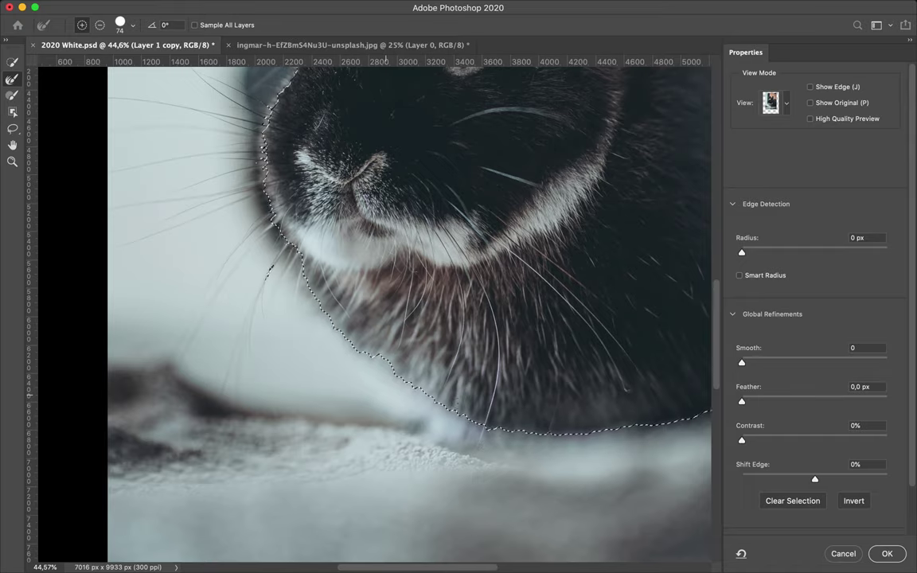
scroll(274, 473, up, 2)
scroll(274, 472, right, 3)
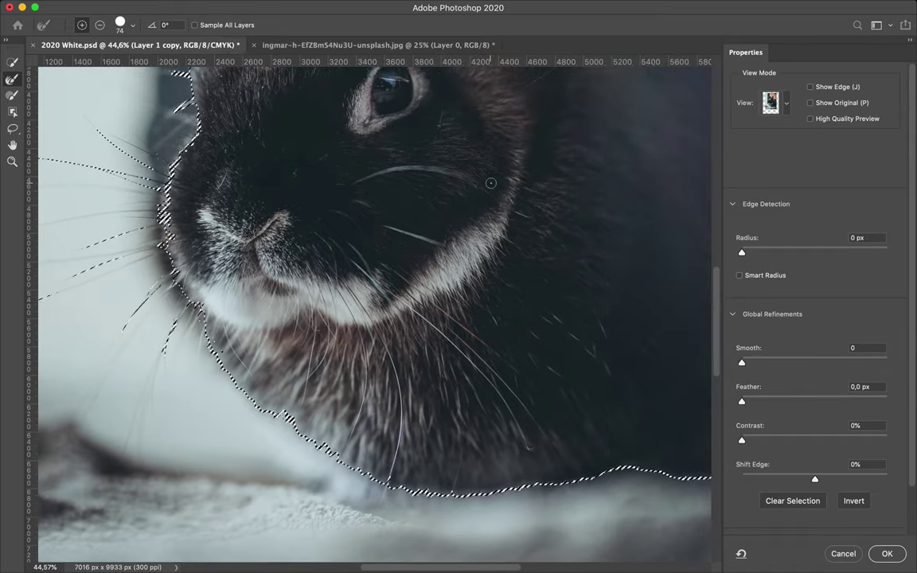
key(k)
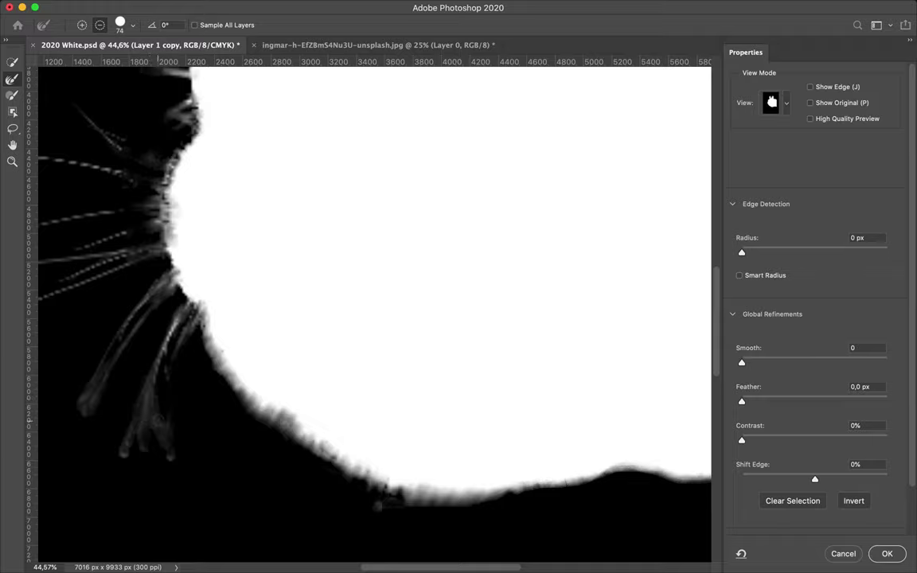
scroll(120, 414, left, 3)
scroll(119, 414, up, 1)
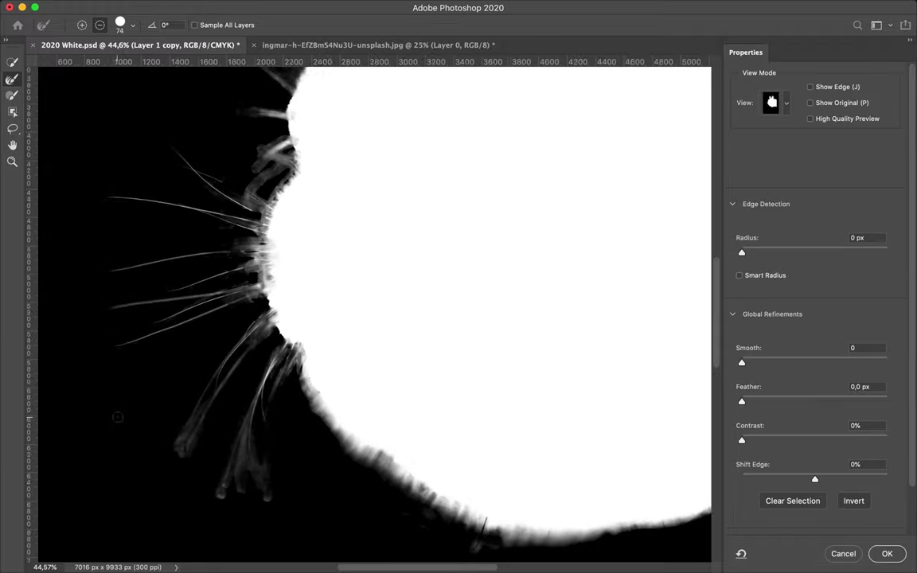
scroll(117, 417, down, 2)
key(Return)
key(ctrl+d)
Step: Nudge the rabbit cutout slightly right and up with the Move tool
key(v)
scroll(338, 229, up, 1)
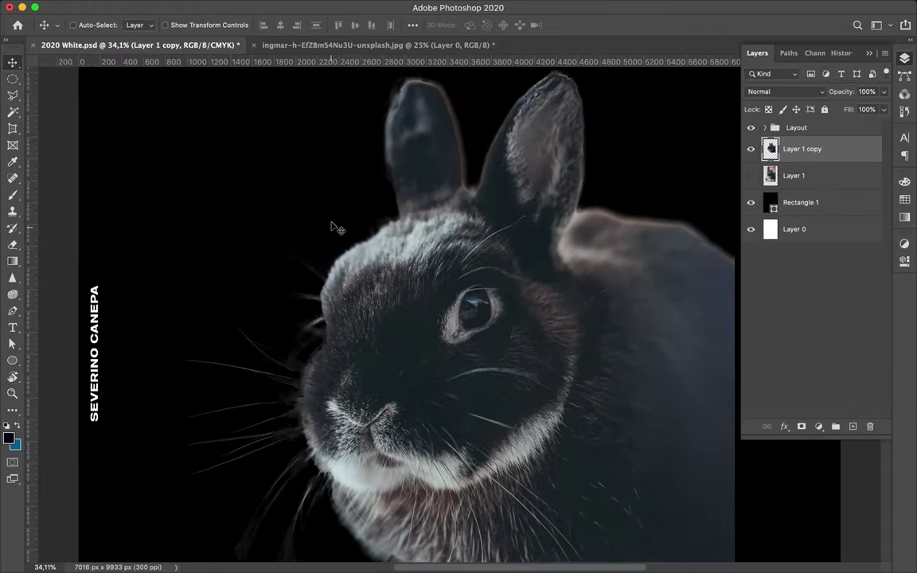
scroll(338, 229, up, 2)
drag(289, 174, 384, 191)
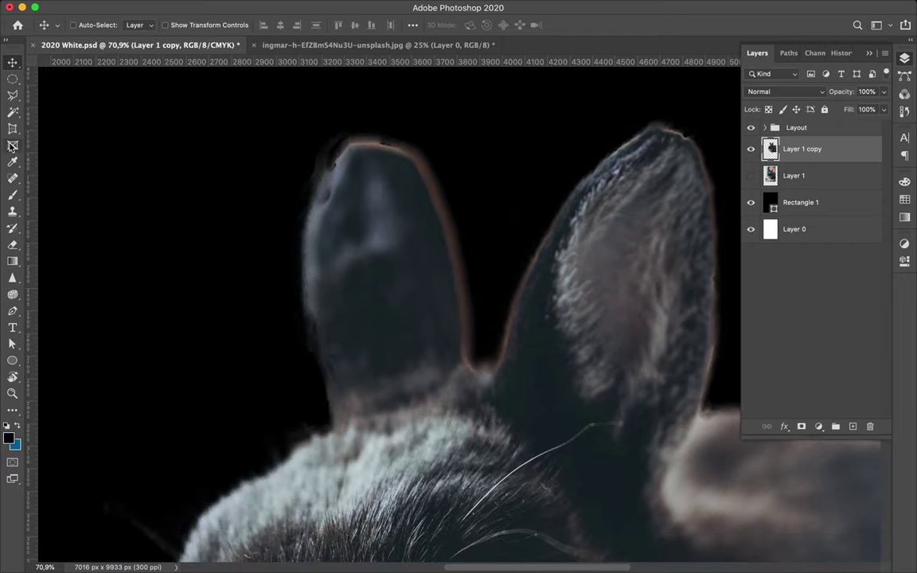
Step: Erase the pale halo along the rabbit's ear edges with a soft Eraser brush
click(12, 375)
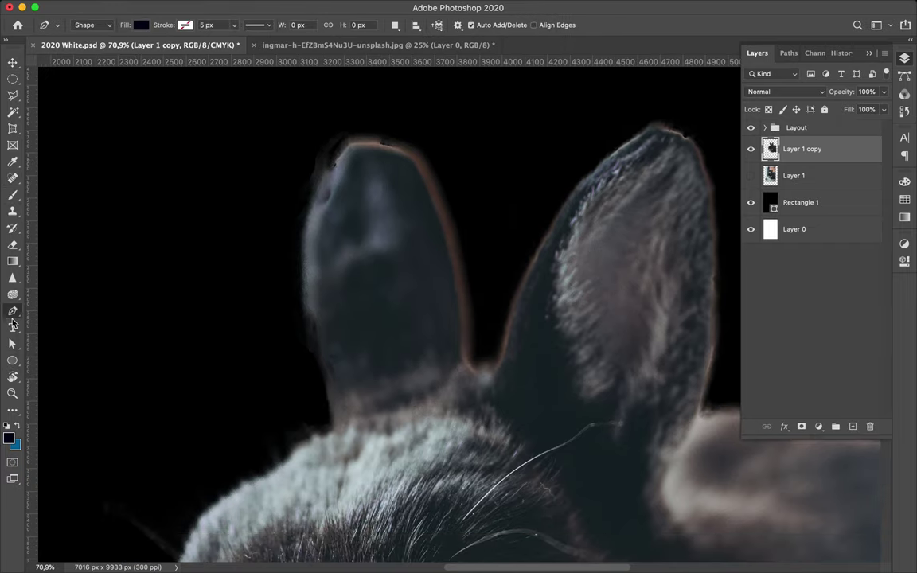
click(12, 244)
click(80, 25)
click(247, 27)
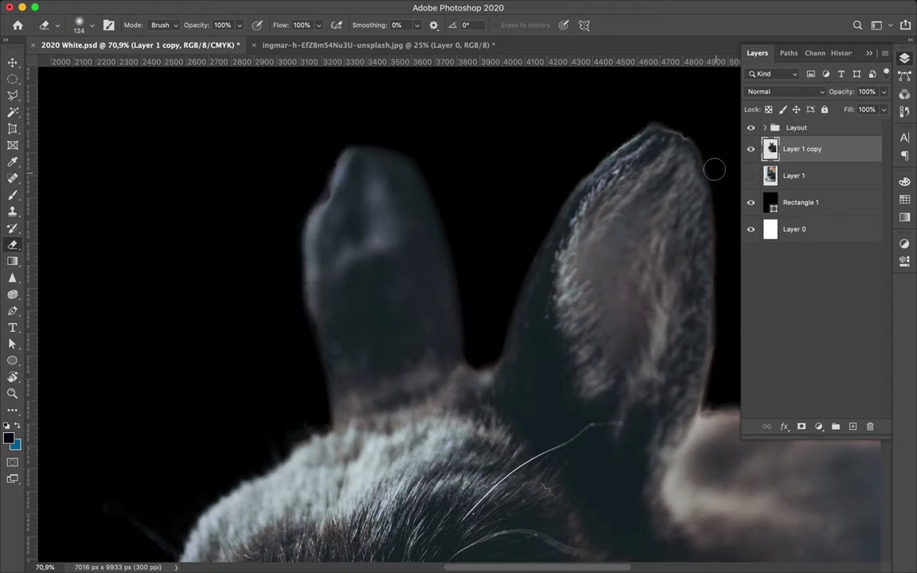
key(super+0)
key(v)
click(818, 426)
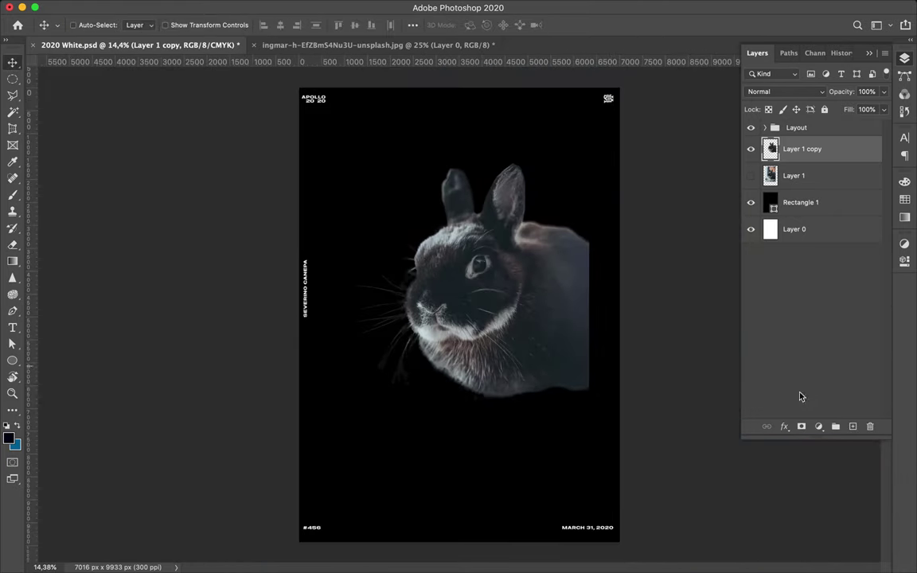
Step: Add a Levels adjustment above the rabbit and a Vibrance layer set to +100
click(750, 376)
drag(863, 374, 813, 374)
click(904, 58)
click(817, 426)
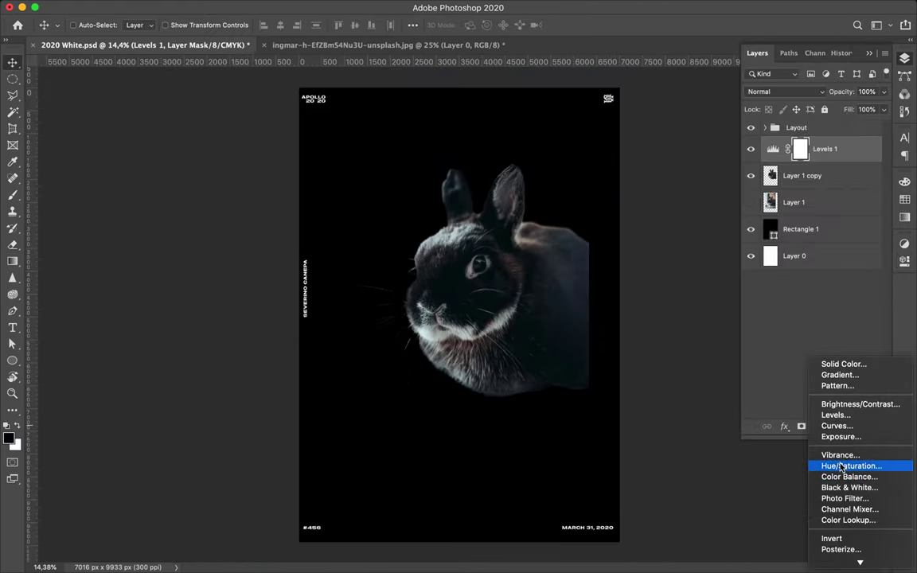
click(829, 452)
drag(797, 292, 771, 295)
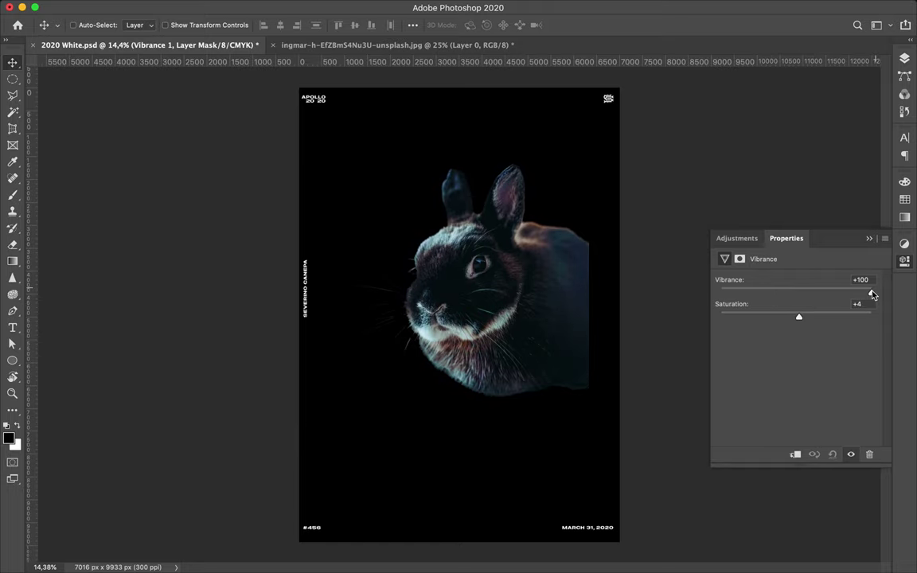
Step: Try and discard a Hue/Saturation adjustment, then move the rabbit flush against the poster's right edge
click(904, 58)
click(817, 426)
click(829, 466)
drag(796, 327, 832, 338)
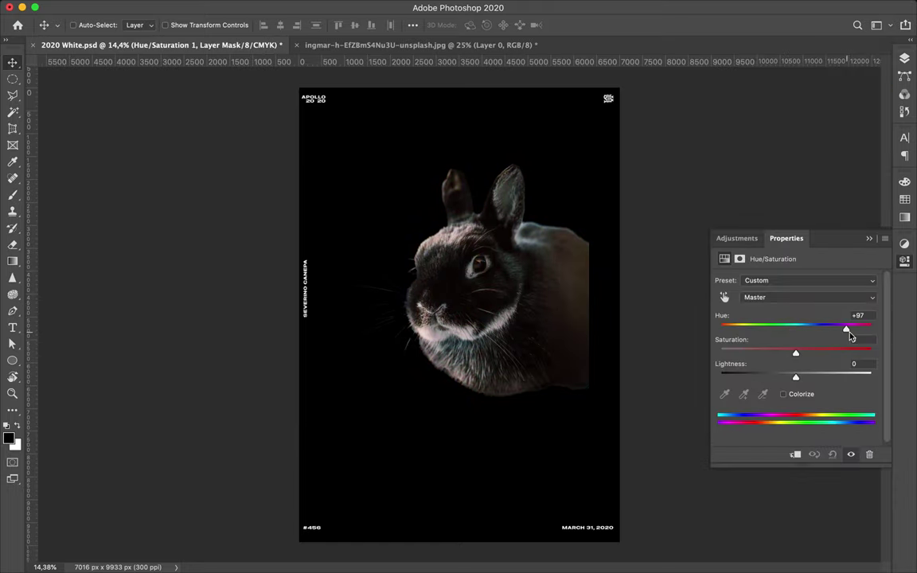
key(alt+bracketleft)
drag(478, 263, 521, 326)
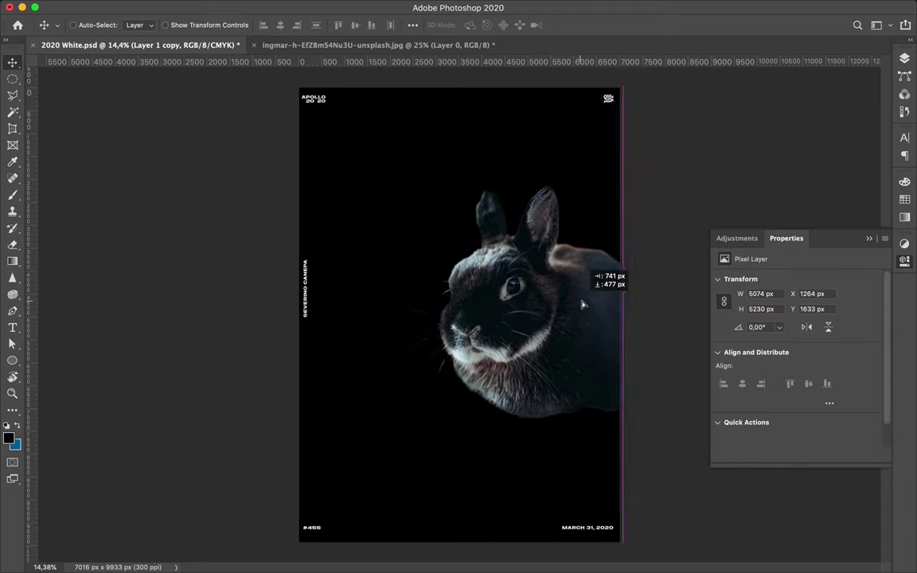
Step: Try a grey fill colour on the background rectangle, then undo and cancel it
key(i)
click(800, 256)
key(a)
key(i)
click(604, 348)
key(a)
click(190, 25)
key(v)
key(a)
click(189, 24)
key(Escape)
Step: Duplicate the rabbit cutout twice to the left and flip one copy horizontally
key(v)
ctrl+click(539, 396)
alt+drag(539, 396, 460, 376)
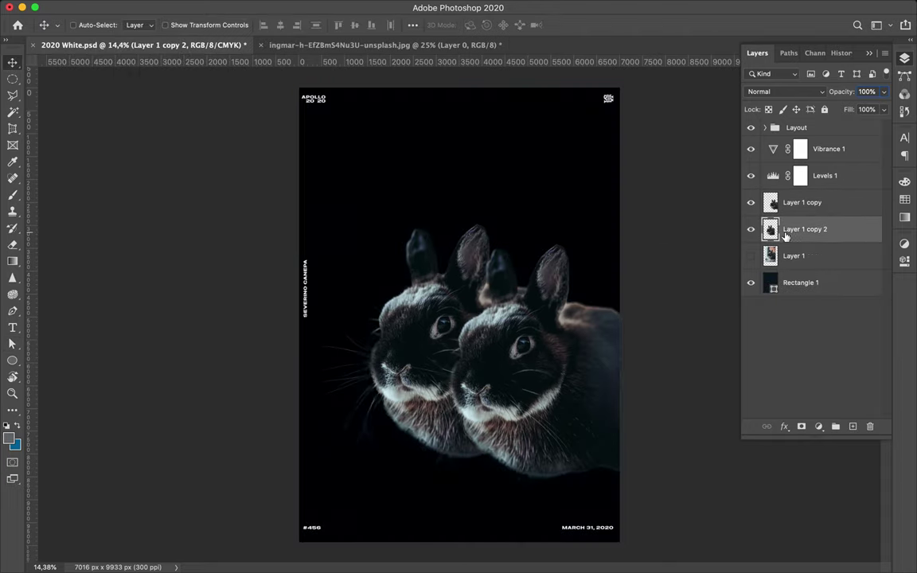
mouse_move(425, 334)
alt+mouse_down()
mouse_move(342, 358)
mouse_move(313, 343)
alt+mouse_up()
click(127, 7)
click(351, 546)
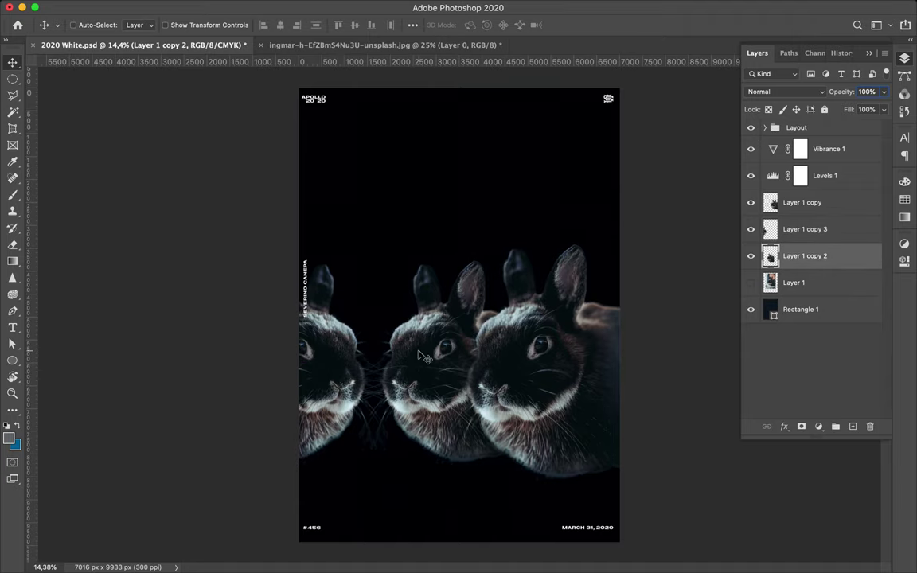
Step: Add more rabbit copies around the group and put the mirrored rabbit at the top of the stack
ctrl+drag(383, 311, 401, 312)
alt+drag(482, 318, 506, 211)
mouse_move(447, 241)
alt+mouse_down()
mouse_move(542, 195)
mouse_move(560, 460)
mouse_move(584, 409)
alt+mouse_up()
drag(805, 202, 820, 309)
drag(541, 319, 568, 159)
alt+drag(478, 262, 426, 342)
drag(805, 256, 805, 159)
Step: Shrink several selected rabbits and move the large mirrored rabbit to the top left
shift+click(803, 353)
key(ctrl+t)
alt+drag(419, 318, 441, 323)
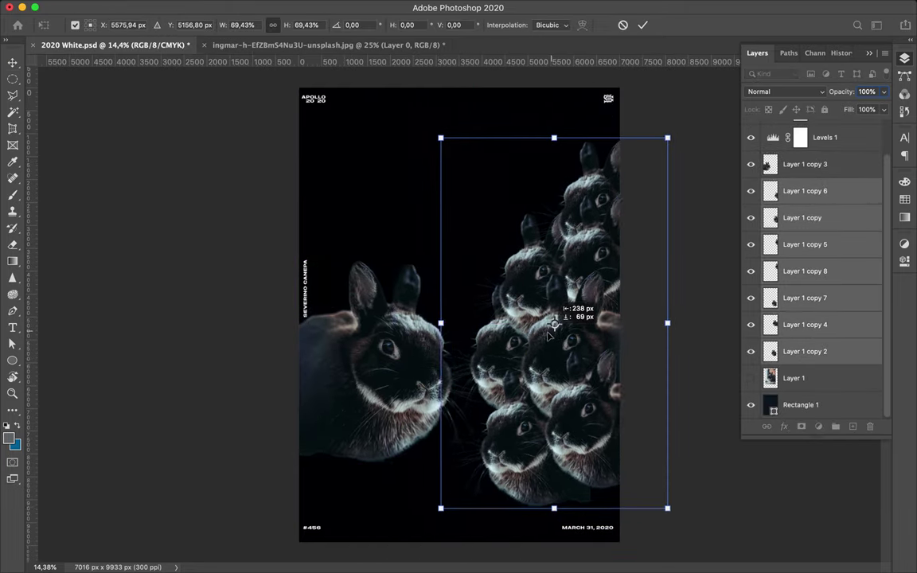
key(Return)
alt+drag(382, 370, 365, 222)
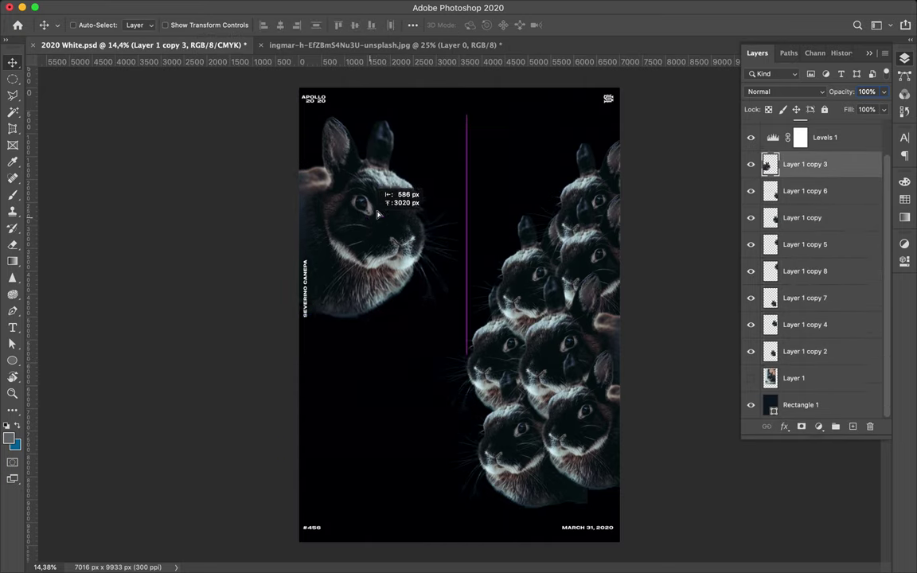
drag(816, 203, 805, 271)
Step: Add rabbit copies near the poster bottom and scale another copy into the cluster
alt+drag(557, 453, 525, 434)
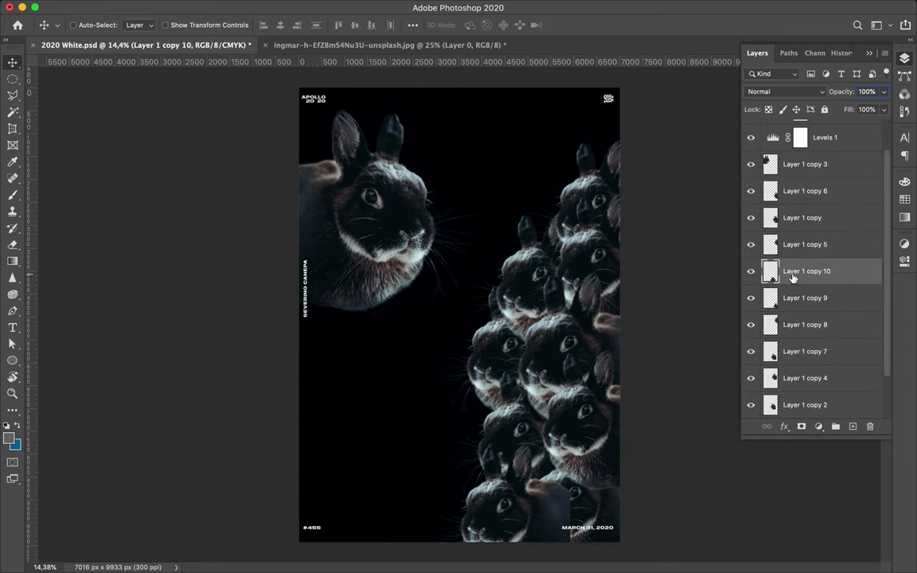
drag(785, 268, 805, 327)
mouse_move(660, 409)
alt+mouse_down()
mouse_move(472, 507)
mouse_move(462, 478)
alt+mouse_up()
drag(805, 241, 803, 373)
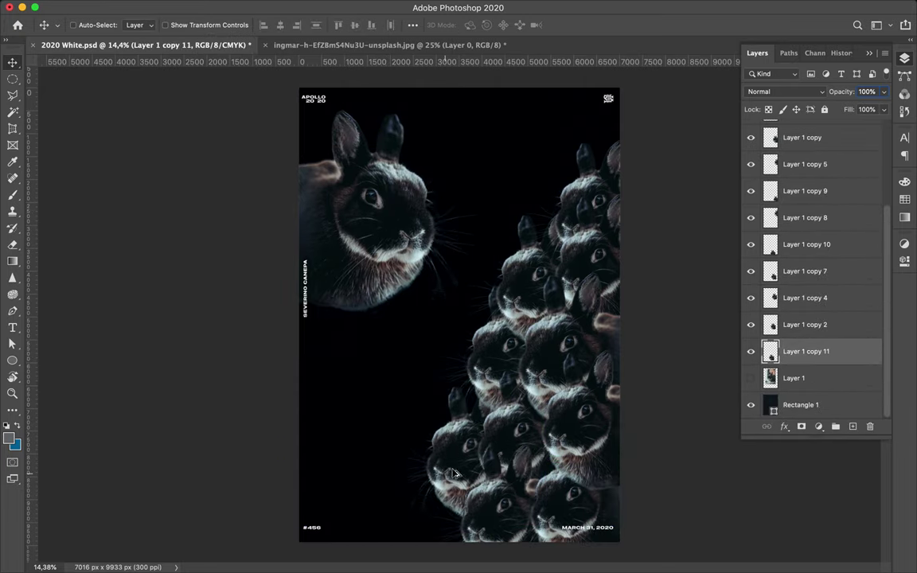
alt+drag(417, 390, 513, 233)
key(ctrl+t)
drag(470, 297, 477, 266)
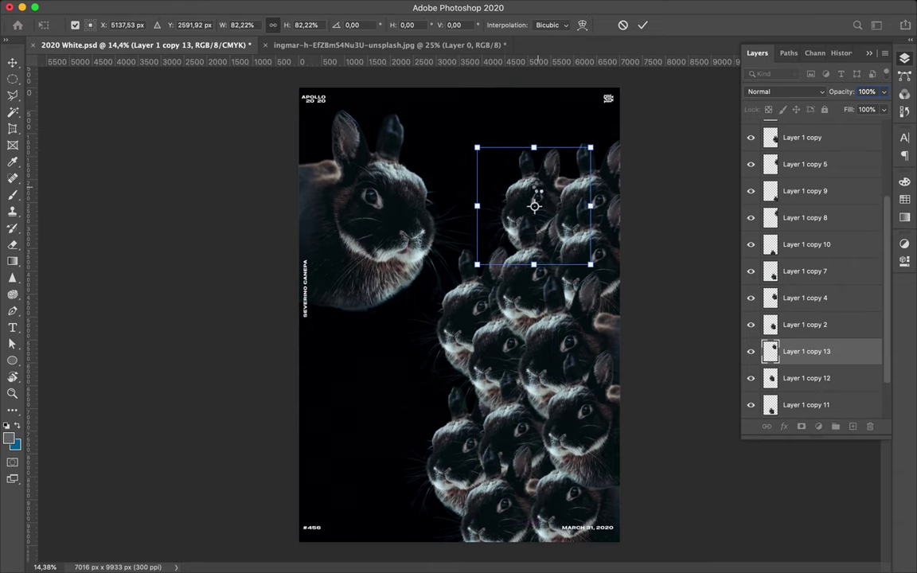
key(Return)
Step: Shrink the whole cluster of selected rabbit copies
drag(540, 432, 579, 451)
scroll(804, 319, down, 2)
shift+click(806, 351)
key(ctrl+t)
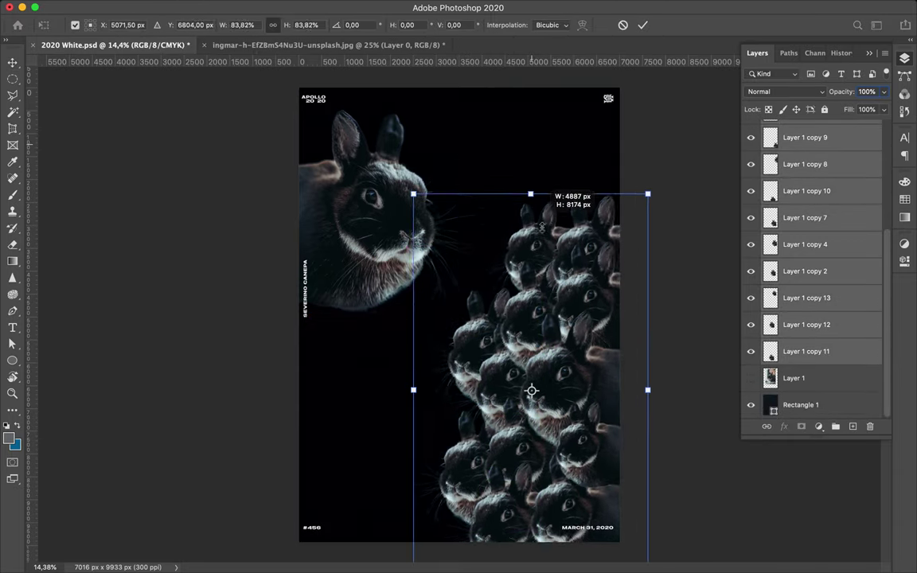
drag(411, 193, 445, 239)
key(Return)
Step: Transform and reposition individual rabbit copies within the cluster
click(613, 296)
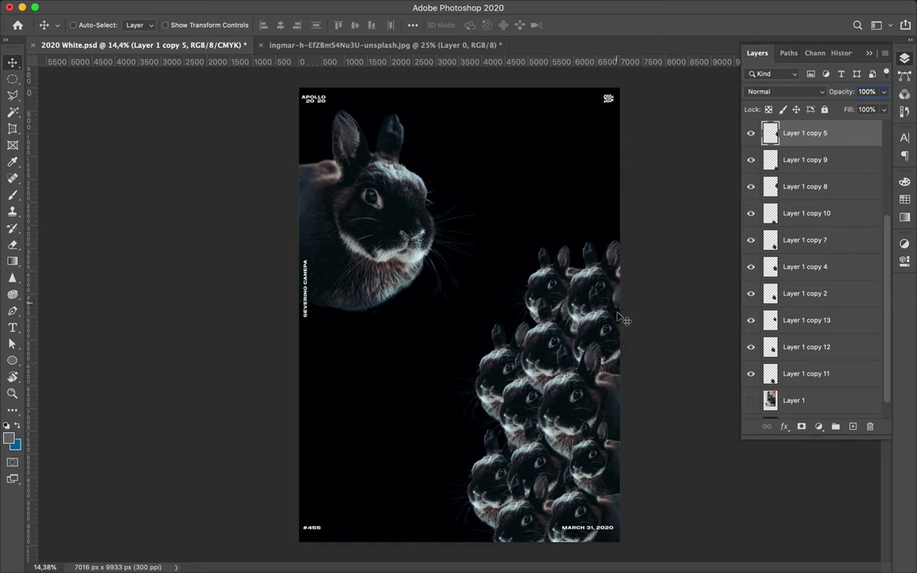
ctrl+click(490, 478)
key(ctrl+t)
key(Return)
ctrl+click(488, 410)
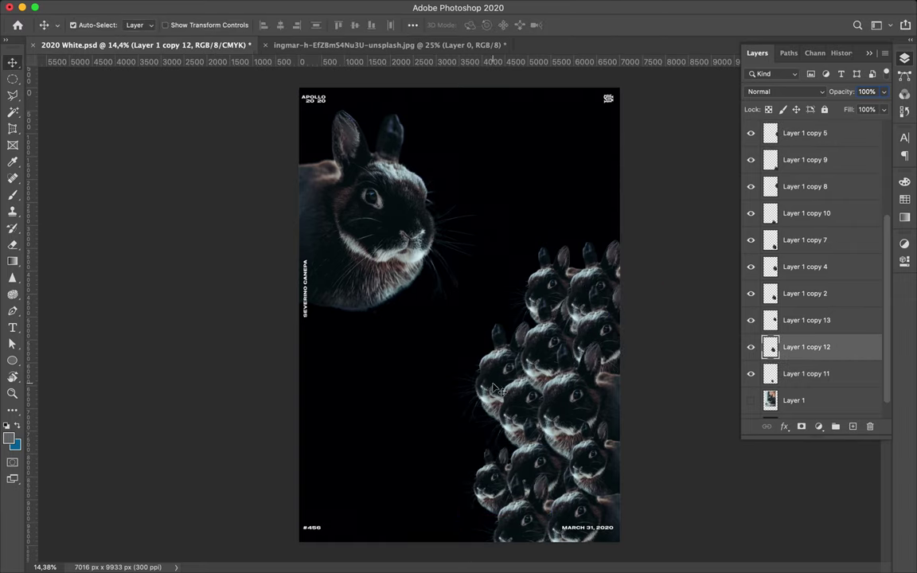
key(ctrl+t)
drag(490, 406, 494, 375)
key(Return)
Step: Duplicate a rabbit copy, move it down one layer and place it in the cluster
key(ctrl+j)
key(ctrl+t)
key(Return)
key(ctrl+[)
mouse_move(488, 379)
mouse_down()
mouse_move(454, 500)
mouse_move(460, 478)
mouse_up()
Step: Rotate a rabbit copy about 20 degrees
key(ctrl+t)
key(Return)
key(ctrl+t)
drag(446, 335, 467, 332)
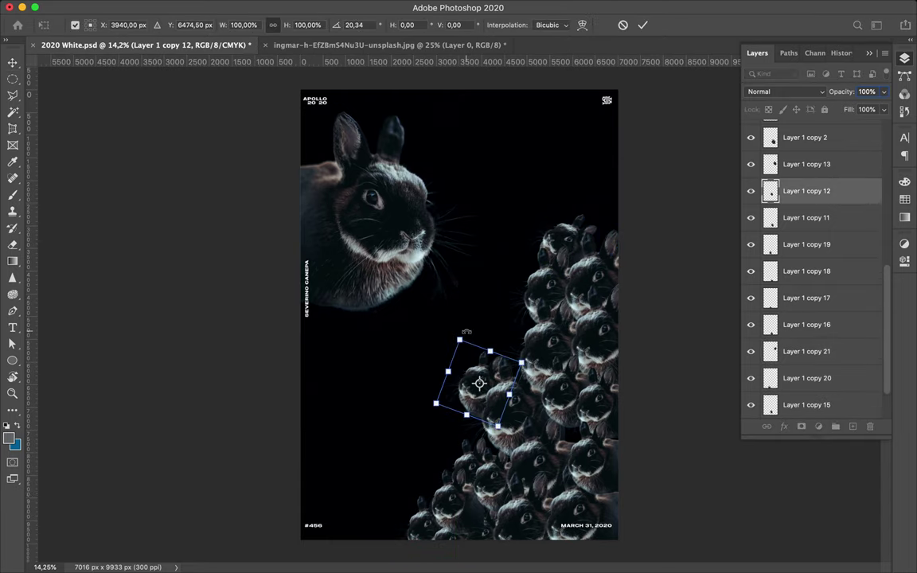
key(Return)
Step: Select several rabbit copies in the pile and transform each one
ctrl+click(598, 414)
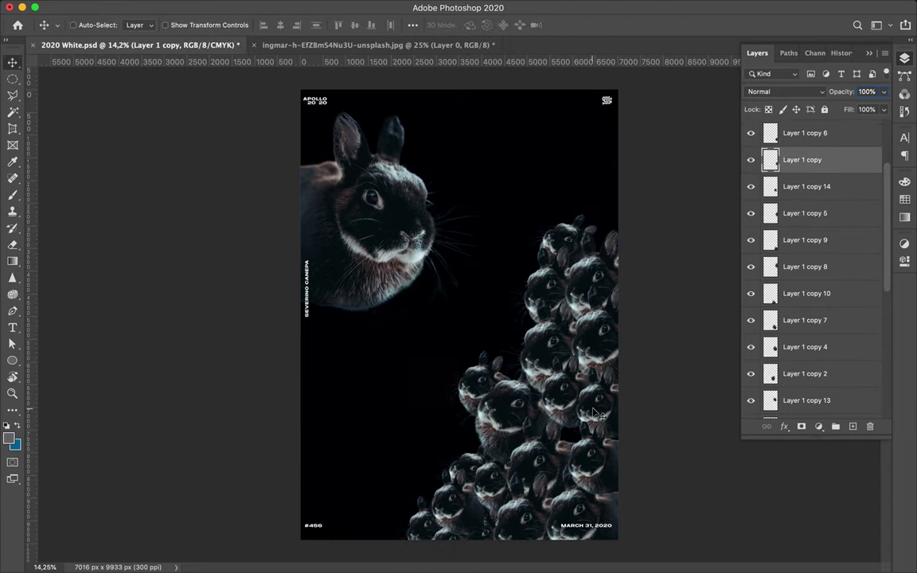
ctrl+click(589, 350)
key(ctrl+t)
key(Return)
ctrl+click(430, 510)
key(ctrl+t)
key(Return)
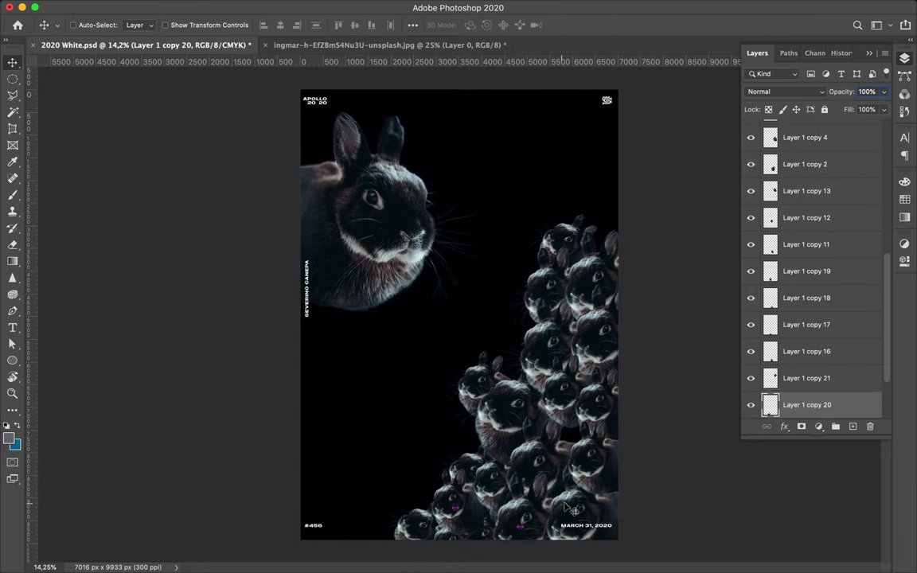
ctrl+click(446, 442)
key(ctrl+t)
key(Return)
Step: Duplicate rabbit copies and move one just above Layer 1 in the stack
key(ctrl+j)
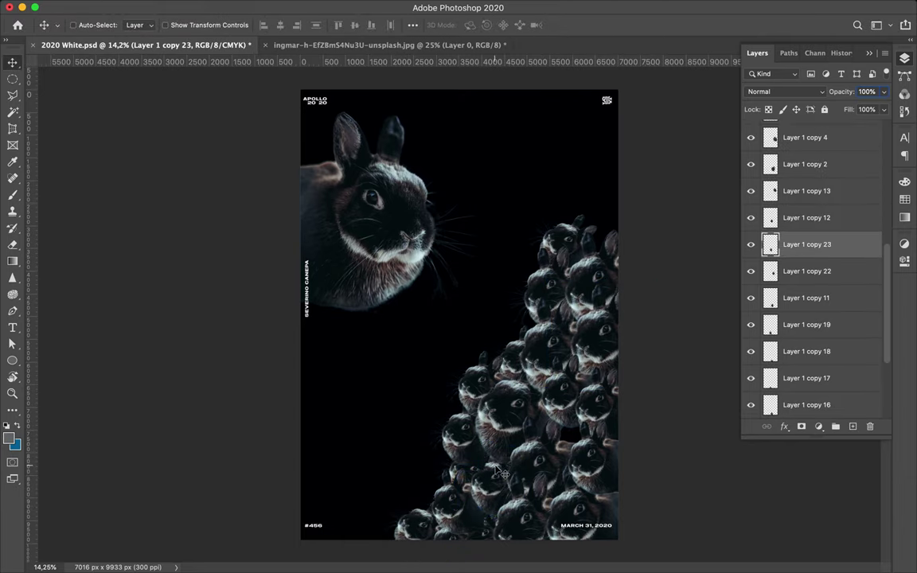
key(Return)
key(ctrl+j)
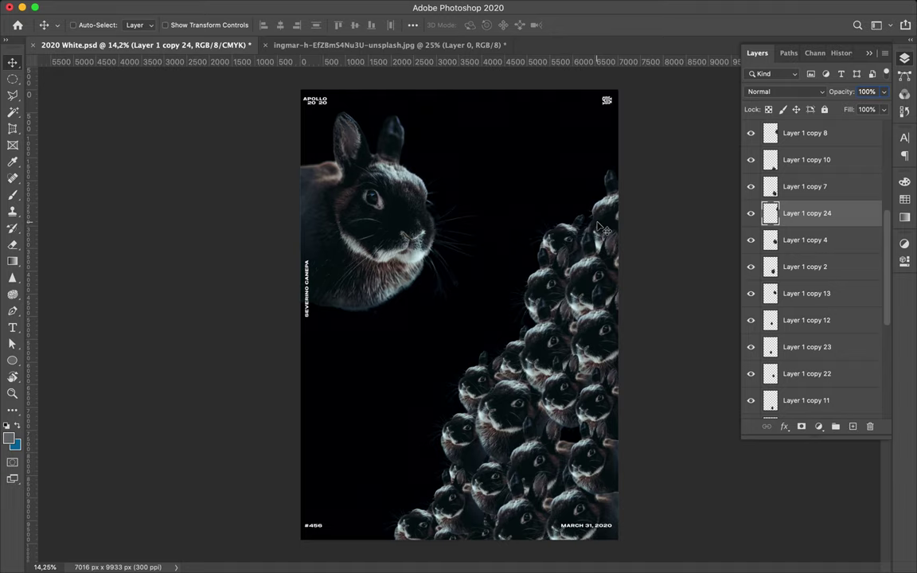
ctrl+click(450, 387)
ctrl+click(430, 414)
drag(804, 348, 796, 373)
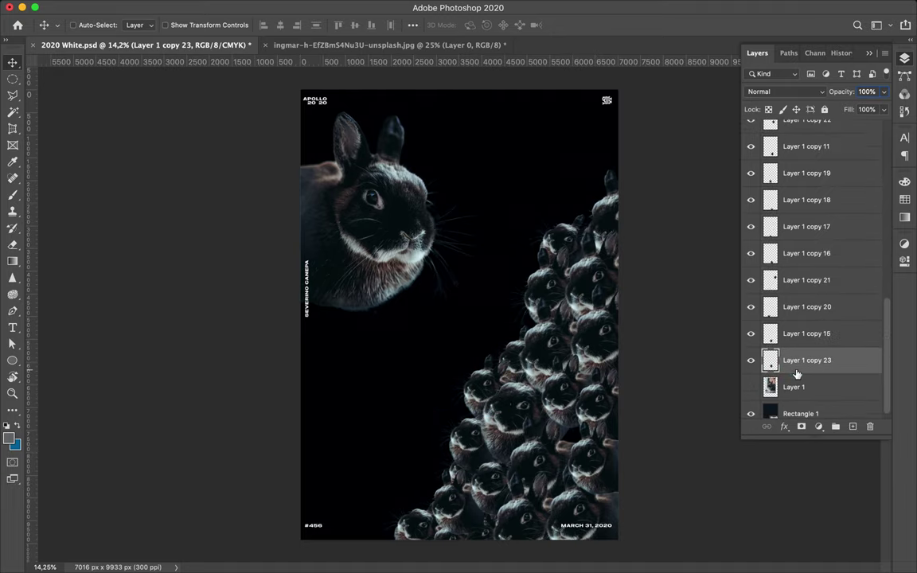
Step: Duplicate a small rabbit copy and place it higher up the right edge
ctrl+click(605, 213)
key(ctrl+t)
key(Return)
key(ctrl+j)
drag(593, 205, 611, 178)
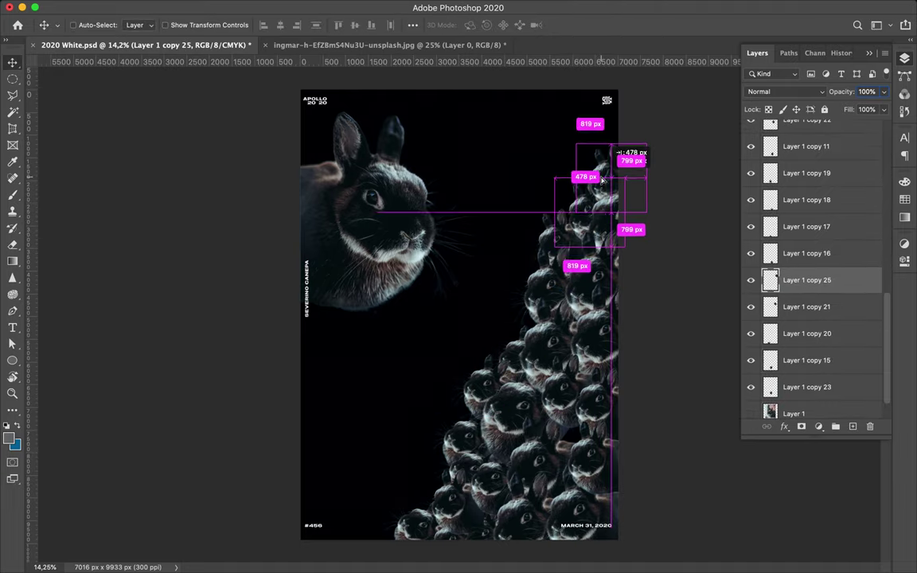
key(ctrl+t)
key(Return)
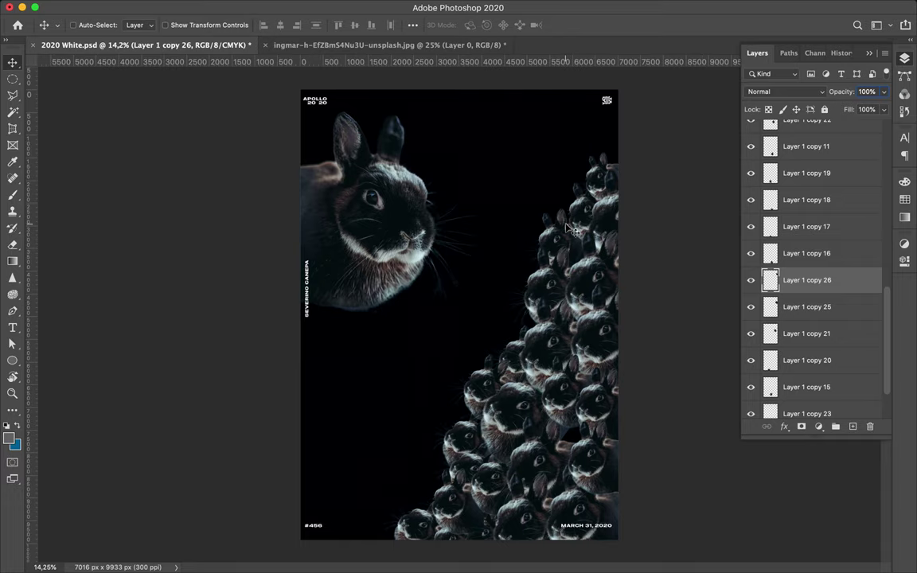
alt+scroll(568, 229, up, 3)
Step: Add a Hue/Saturation adjustment layer and reselect the big rabbit layer
click(819, 426)
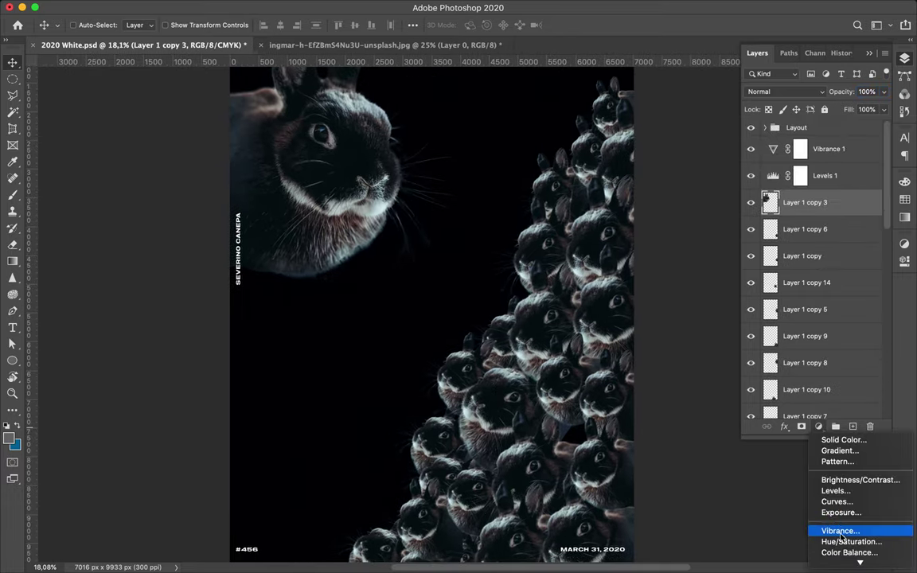
click(848, 542)
click(805, 229)
Step: Draw a circle over the rabbit's head with Exclusion blend mode
key(u)
drag(408, 139, 215, 317)
click(785, 92)
click(778, 312)
key(v)
drag(387, 294, 434, 181)
scroll(452, 193, down, 2)
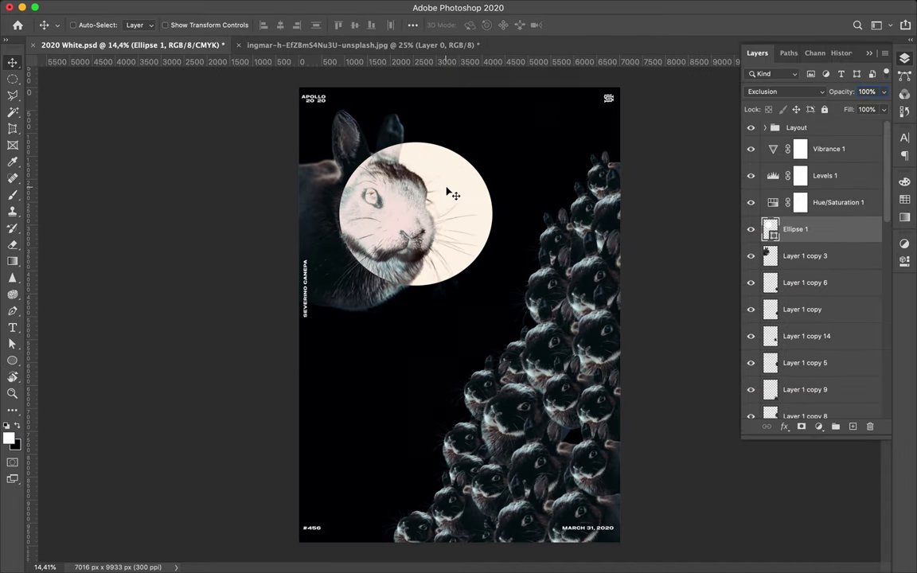
Step: Test a blue fill on the circle, then delete the trial Ellipse 1 layer
key(a)
click(191, 25)
click(225, 93)
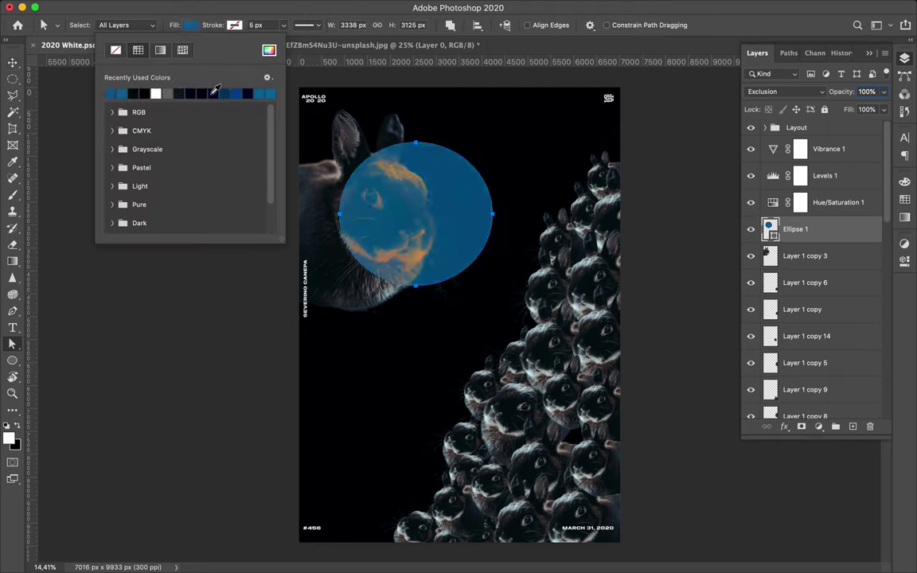
key(Escape)
key(i)
key(v)
mouse_move(430, 268)
mouse_down()
mouse_move(442, 223)
mouse_move(373, 264)
mouse_up()
key(Delete)
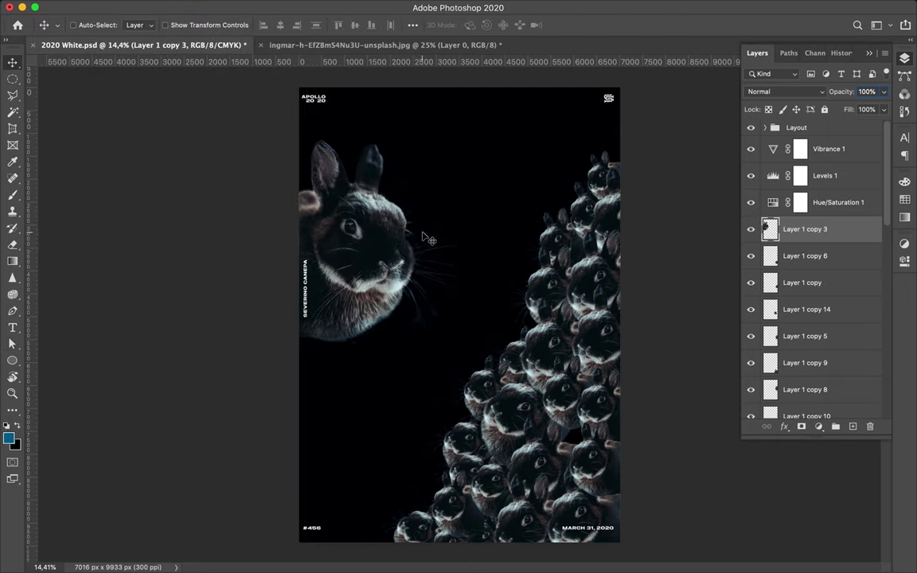
key(u)
click(140, 25)
right_click(12, 360)
Step: Draw a thin diagonal orange bar and move Rectangle 2 lower in the layer stack
click(48, 326)
drag(432, 226, 486, 231)
key(ctrl+t)
drag(442, 191, 489, 203)
key(Return)
drag(461, 227, 528, 315)
click(905, 58)
drag(761, 176, 764, 314)
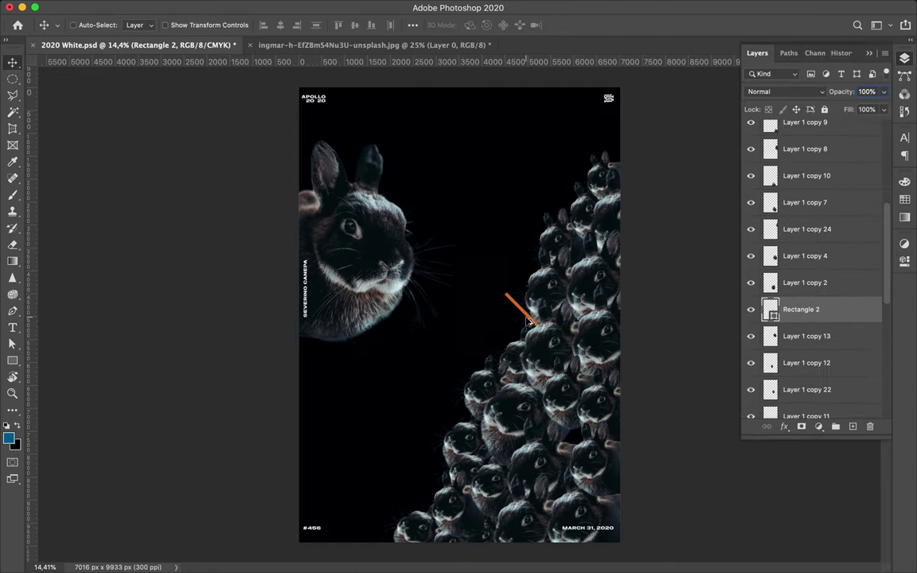
Step: Scatter orange stripe copies across the poster and over the rabbit, layering some among the bunnies
alt+drag(528, 315, 527, 168)
alt+drag(528, 167, 381, 374)
alt+drag(380, 374, 477, 442)
drag(812, 317, 804, 355)
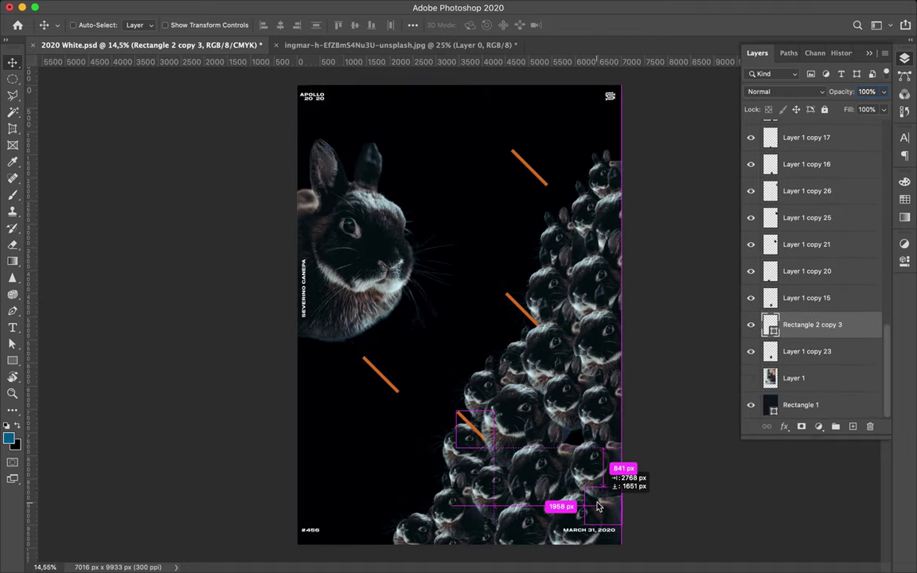
drag(599, 507, 616, 519)
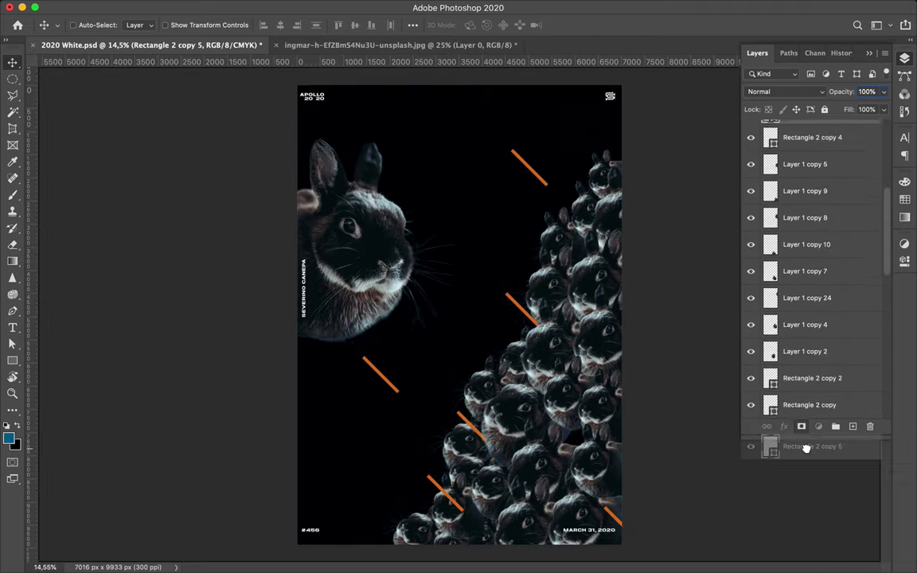
drag(469, 426, 437, 484)
drag(804, 355, 795, 181)
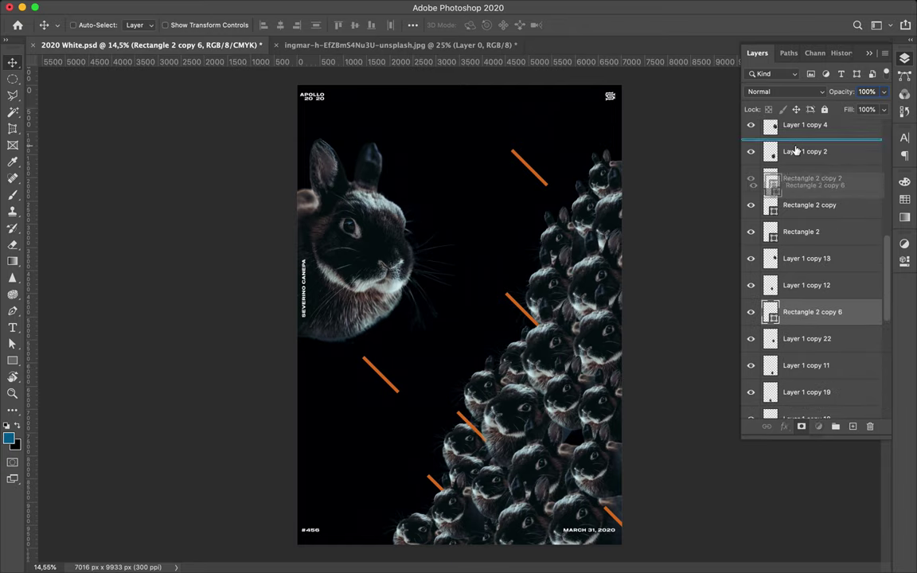
drag(548, 237, 534, 236)
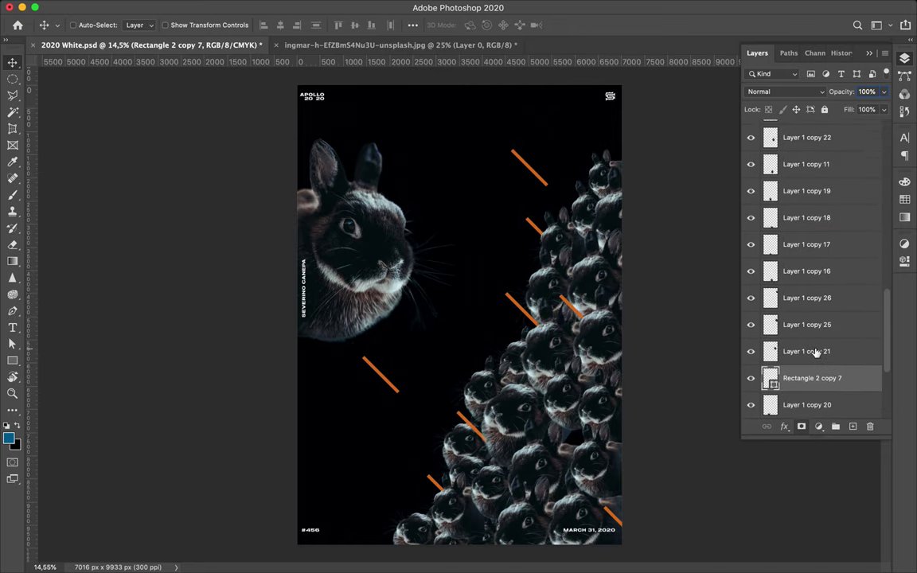
mouse_move(591, 173)
mouse_down()
mouse_move(348, 154)
mouse_move(426, 303)
mouse_up()
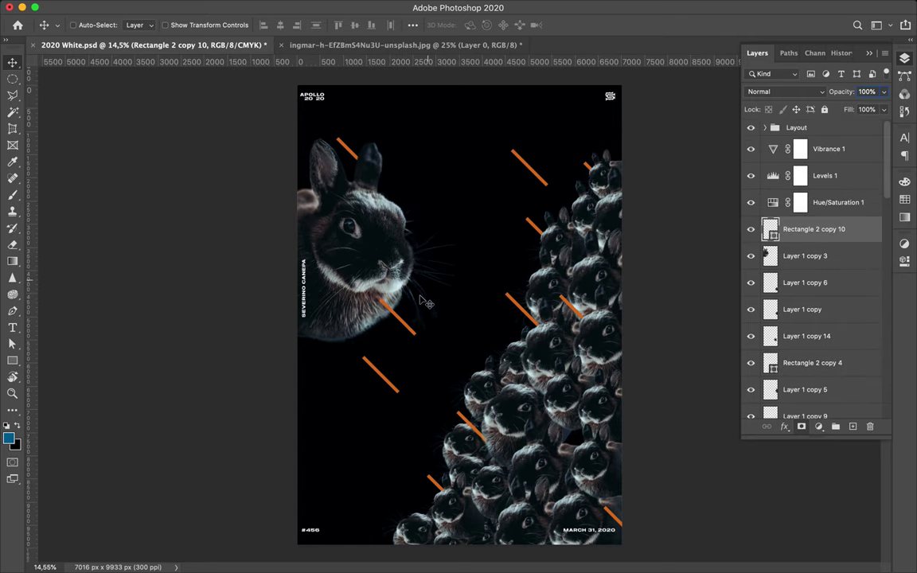
drag(402, 258, 414, 256)
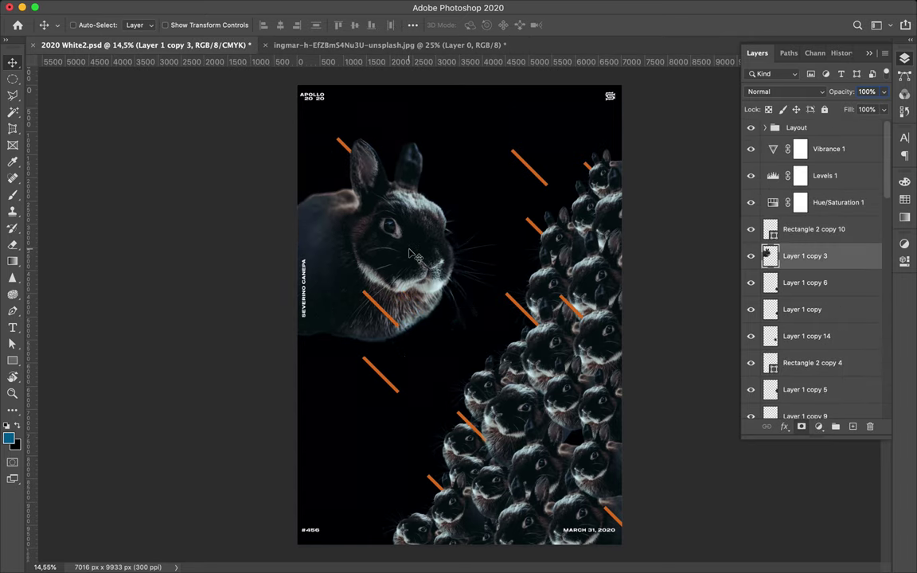
Step: Draw a tall orange bar along the left edge, then delete it again
drag(322, 555, 327, 555)
key(v)
drag(317, 384, 302, 383)
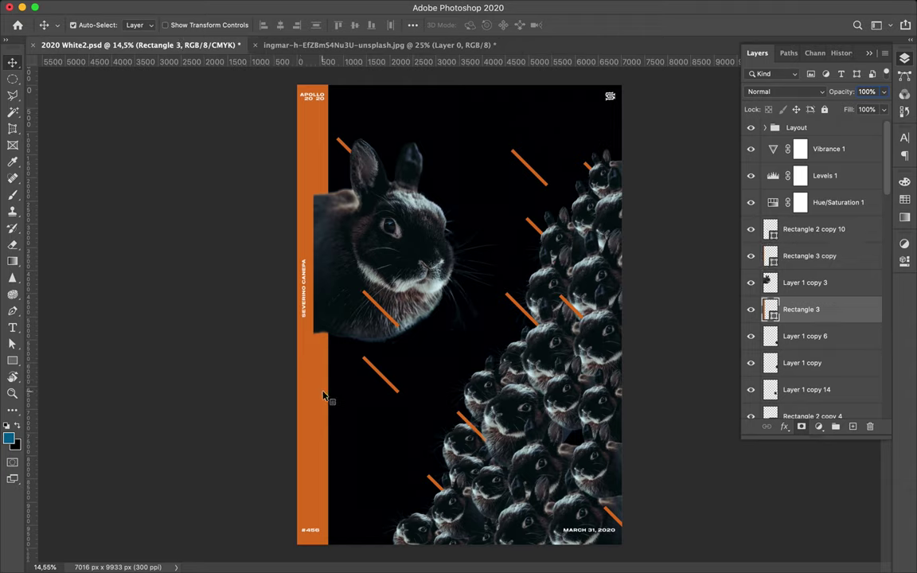
key(BackSpace)
Step: Tilt the big rabbit slightly and move it up and left
key(ctrl+t)
drag(490, 111, 550, 155)
key(Return)
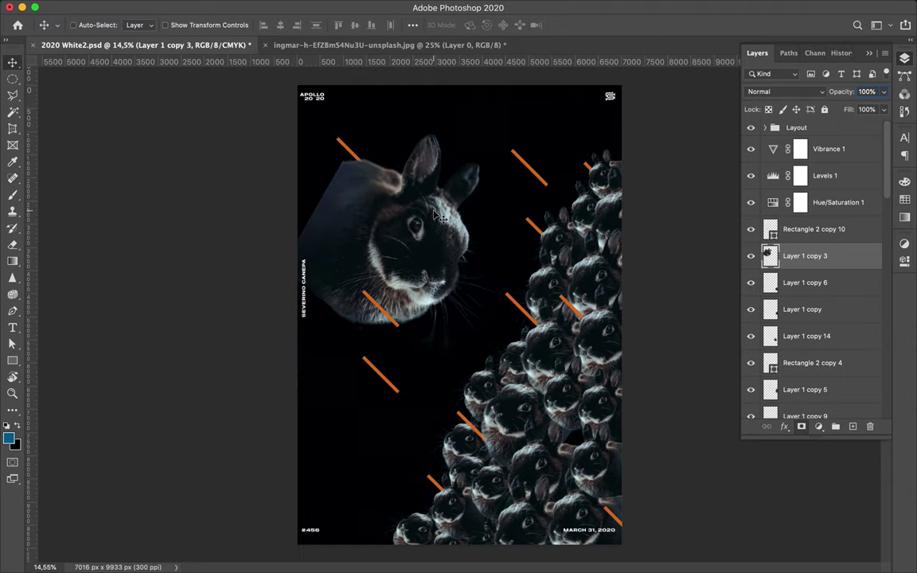
mouse_move(410, 249)
mouse_down()
mouse_move(390, 142)
mouse_move(389, 226)
mouse_up()
Step: Scale the bunny pile to about 63.42% and place it in the lower-right corner
scroll(804, 232, down, 3)
scroll(804, 232, down, 5)
scroll(804, 232, down, 5)
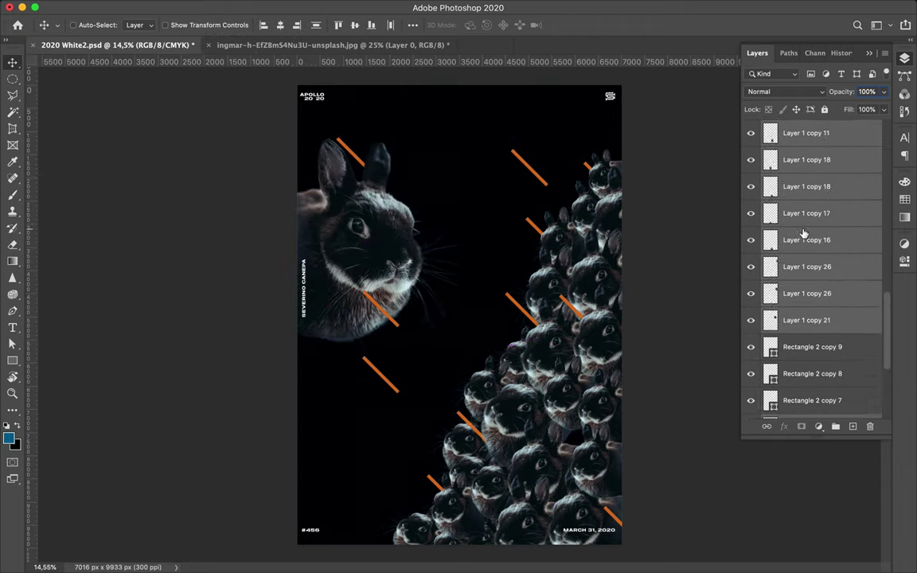
scroll(804, 232, up, 10)
key(ctrl+t)
drag(382, 157, 484, 308)
drag(579, 475, 549, 446)
key(Return)
Step: Select the Rectangle 2 copy stripes and move them around the poster
click(792, 360)
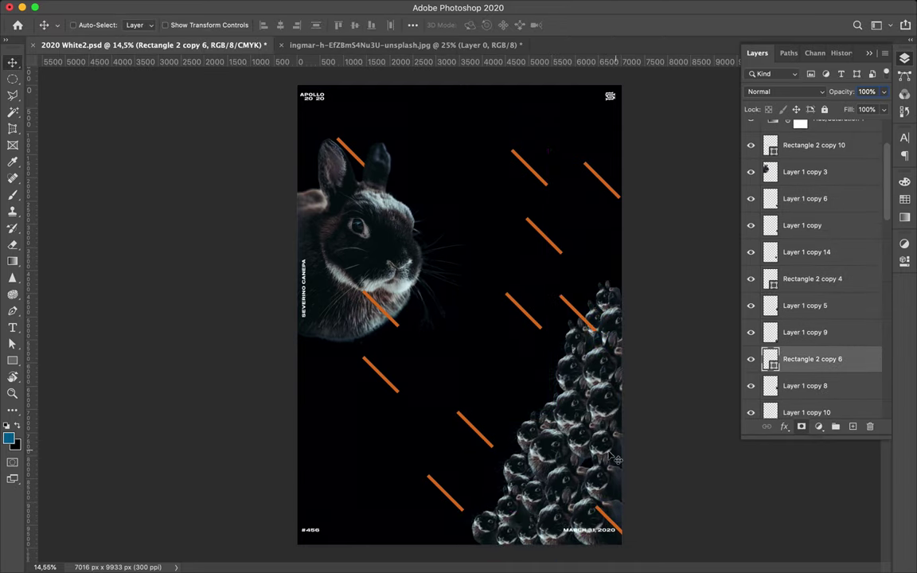
scroll(805, 279, down, 5)
click(803, 352)
mouse_move(509, 462)
mouse_down()
mouse_move(544, 489)
mouse_move(494, 399)
mouse_up()
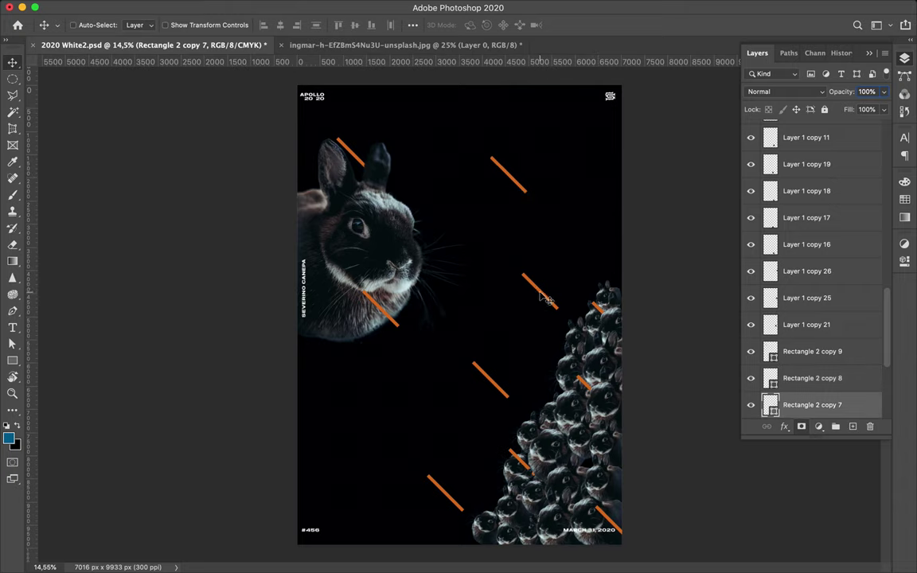
key(ctrl+plus)
scroll(522, 292, down, 5)
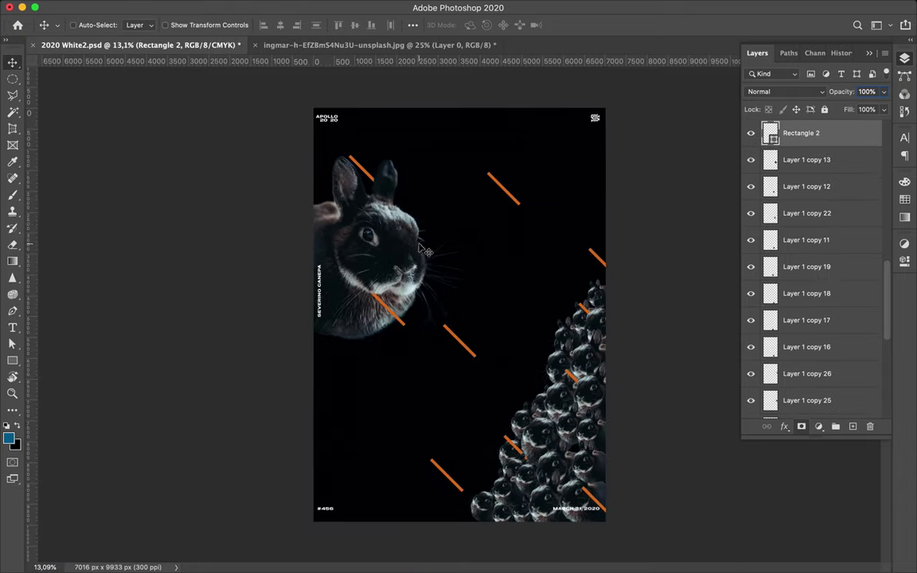
key(i)
click(372, 228)
Step: Move the big rabbit right and set up the Ellipse tool with no fill
key(v)
drag(366, 239, 430, 243)
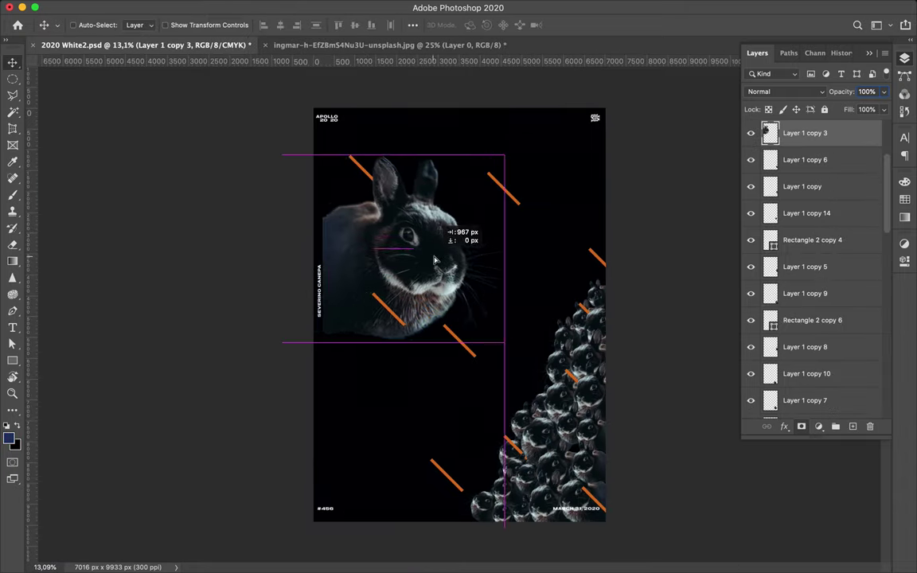
key(u)
click(141, 25)
click(112, 45)
right_click(12, 359)
click(66, 383)
Step: Draw a circle around the rabbit's head with a thick 135 px outline
drag(323, 174, 488, 340)
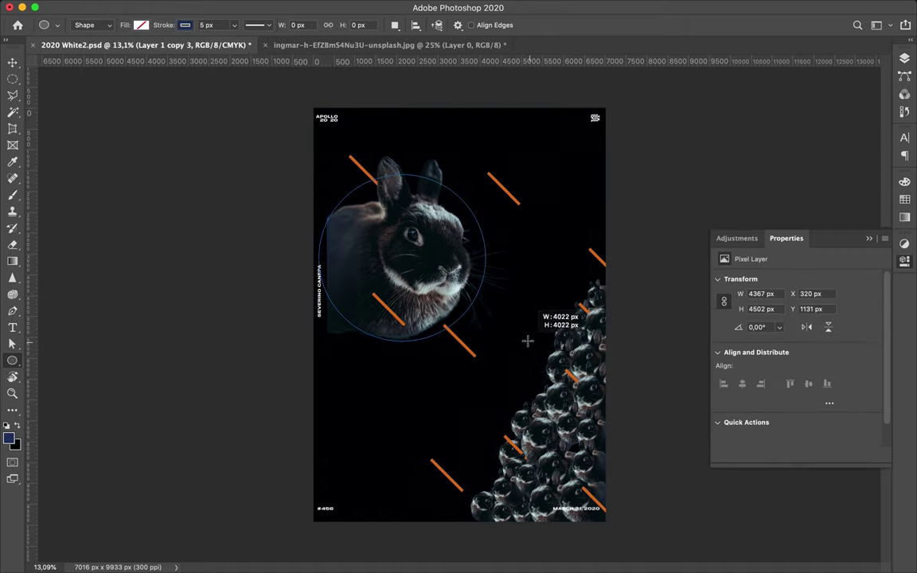
key(a)
key(v)
key(a)
click(359, 205)
key(v)
click(358, 206)
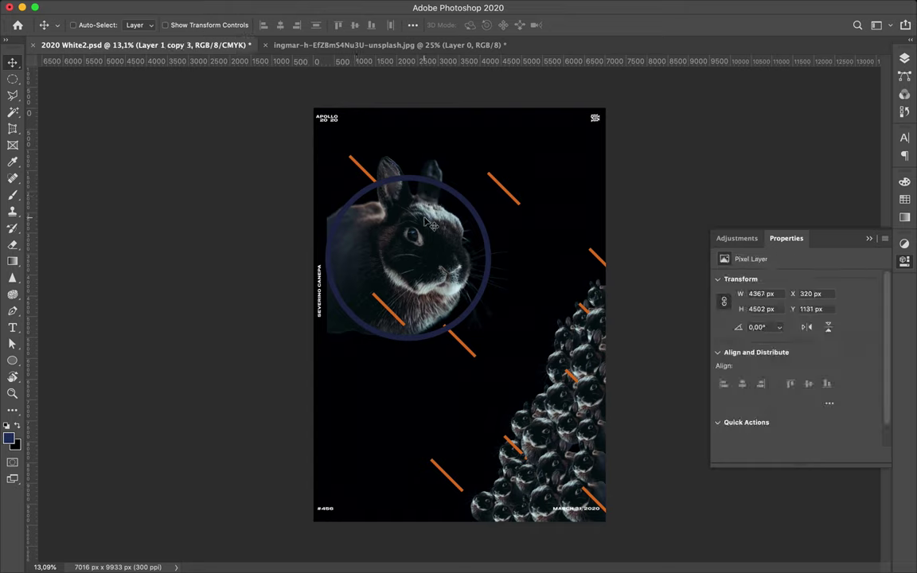
Step: Load the rabbit's outline as a selection and erase the ring where the ears overlap
click(905, 59)
key(m)
ctrl+click(770, 159)
key(e)
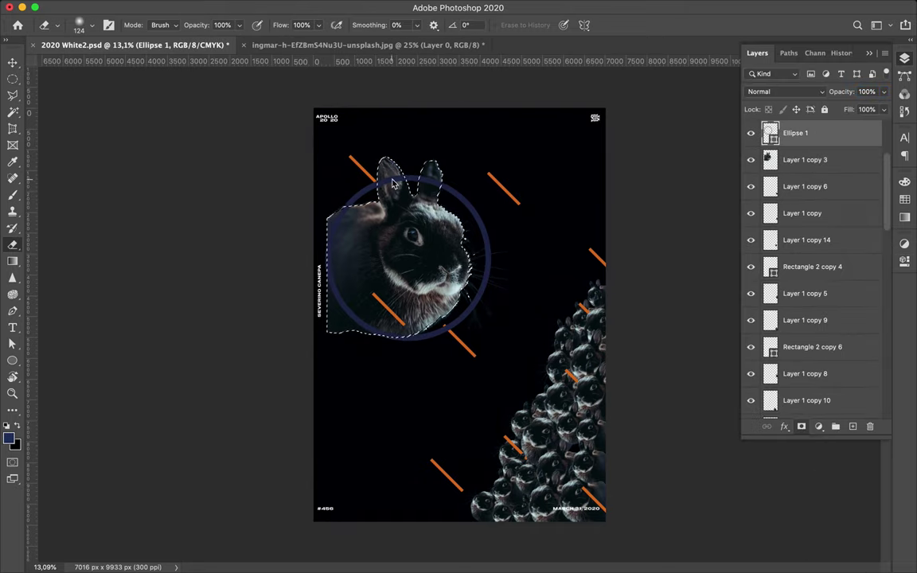
key(ctrl+d)
key(alt+bracketleft)
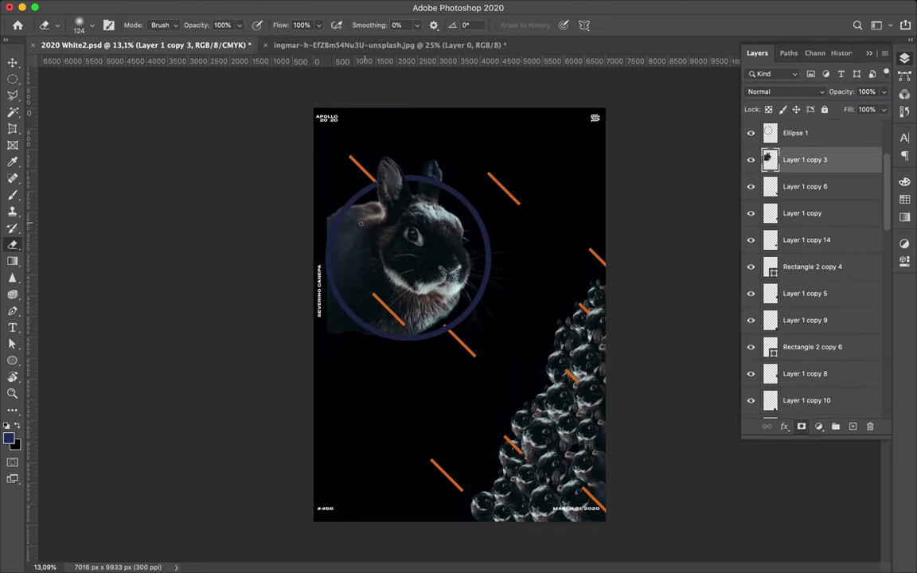
key(alt+bracketright)
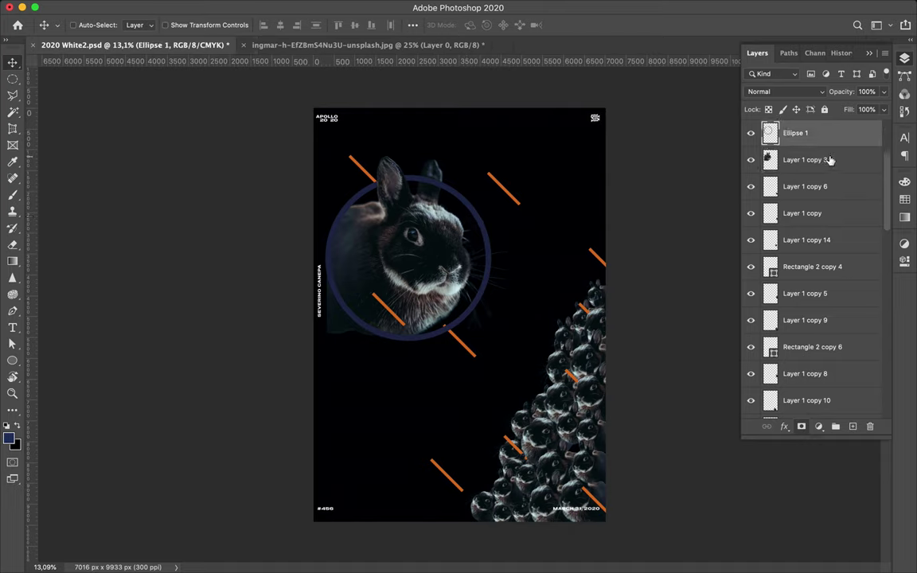
Step: Draw a second circle, Ellipse 2, around the rabbit's head
click(804, 186)
key(u)
drag(371, 221, 470, 307)
drag(497, 344, 498, 344)
key(a)
click(235, 25)
Step: Give the new ring a blue outline and adjust its stroke options
click(382, 96)
click(305, 25)
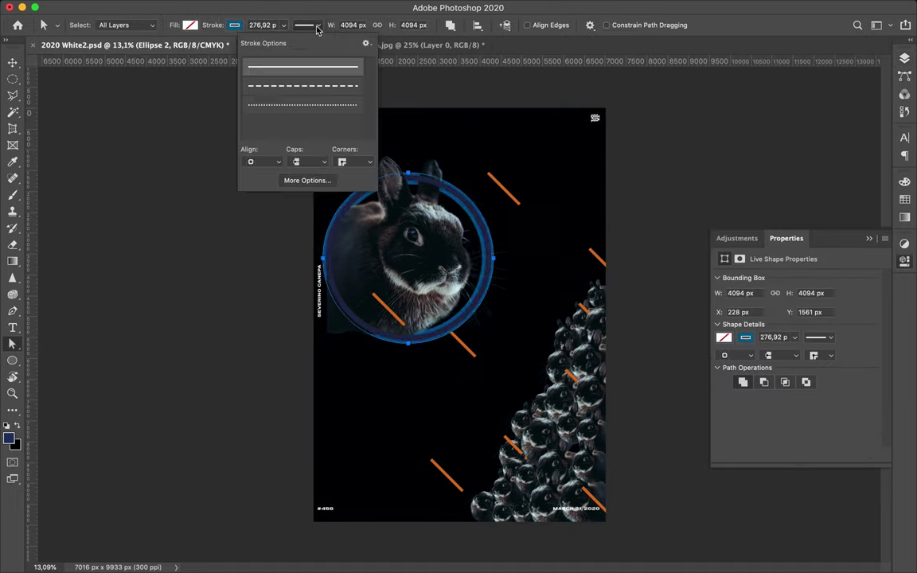
click(301, 180)
key(Escape)
key(ctrl+t)
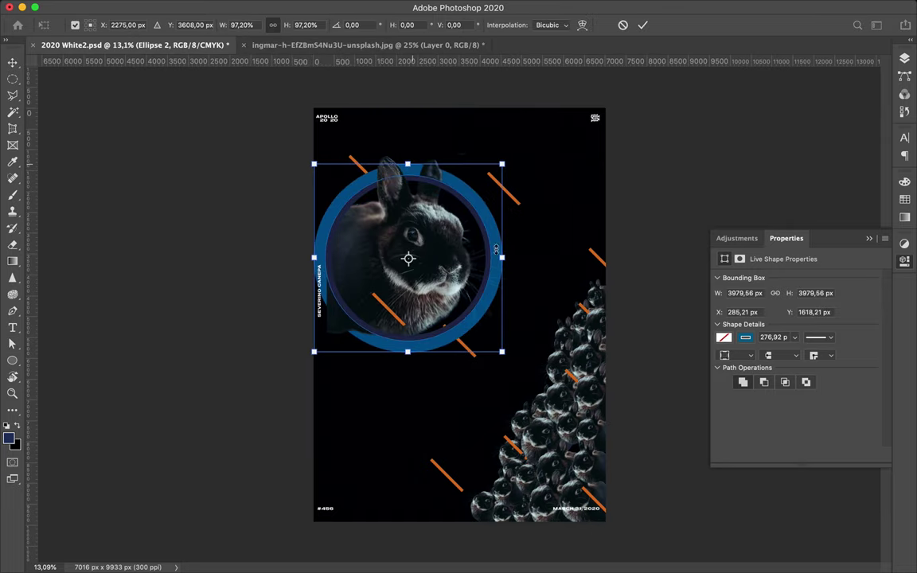
key(Return)
Step: Resize the blue Ellipse 2 ring around the rabbit
key(e)
scroll(212, 231, up, 3)
right_click(287, 357)
key(Escape)
scroll(224, 439, right, 2)
ctrl+click(225, 439)
key(ctrl+t)
drag(514, 113, 513, 114)
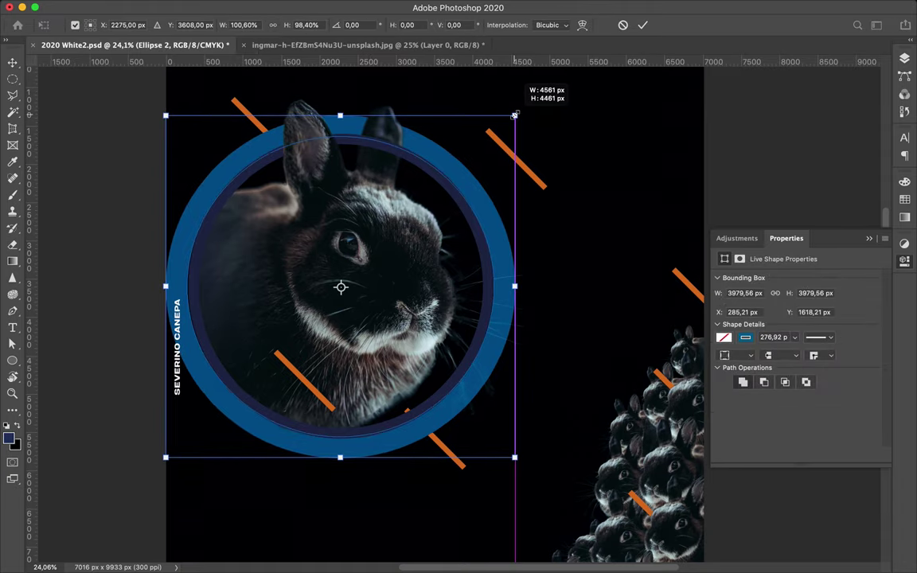
key(Return)
Step: Duplicate the ring as Ellipse 2 copy, place it below Ellipse 2 and enlarge it
ctrl+click(256, 357)
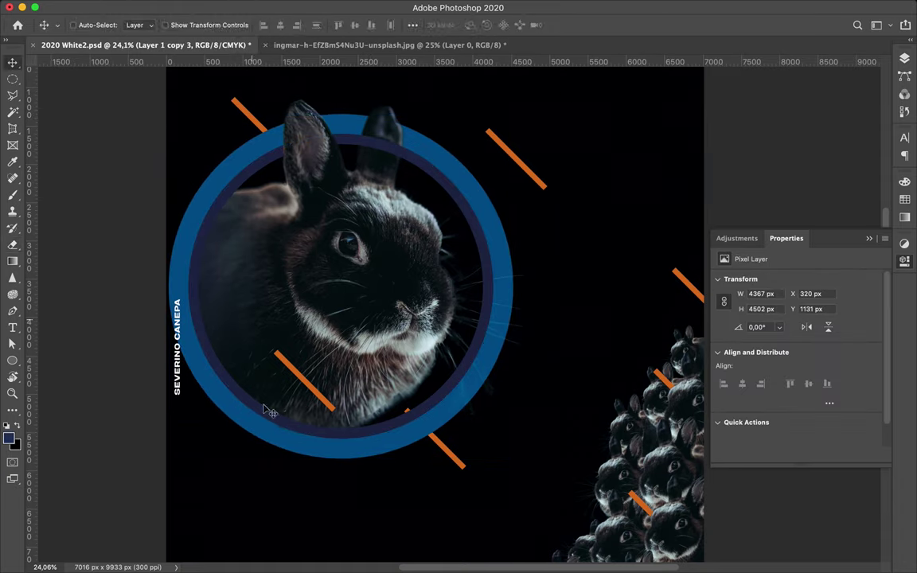
key(ctrl+0)
ctrl+click(406, 354)
key(ctrl+t)
key(Escape)
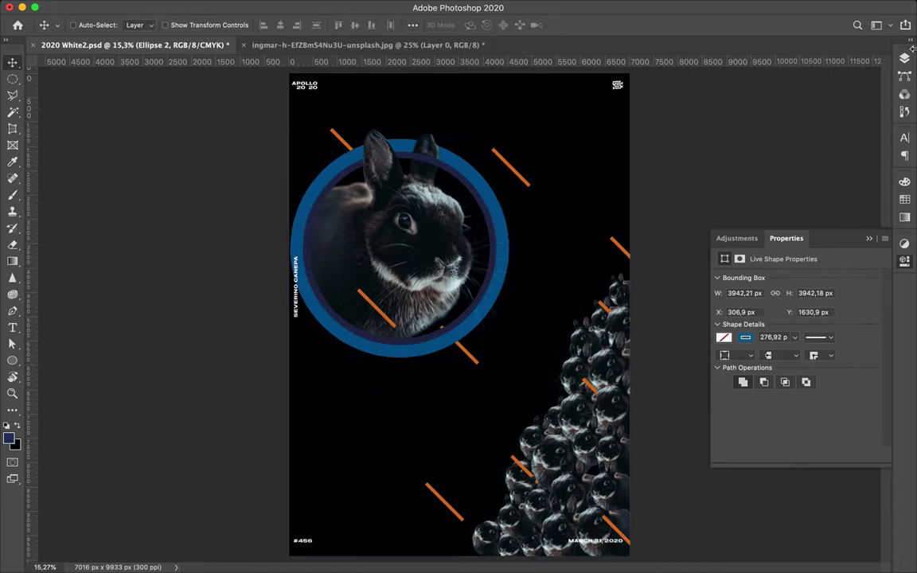
key(ctrl+j)
drag(804, 191, 787, 225)
key(ctrl+t)
drag(509, 355, 521, 368)
Step: Widen the ring copy's blue stroke and move Rectangle 2 above Ellipse 2
key(Return)
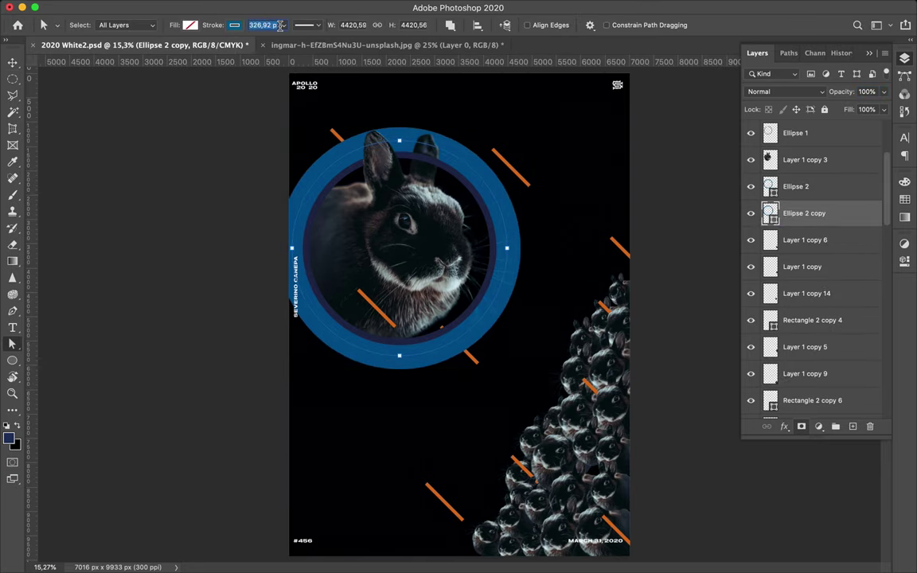
drag(280, 27, 311, 27)
click(234, 24)
key(v)
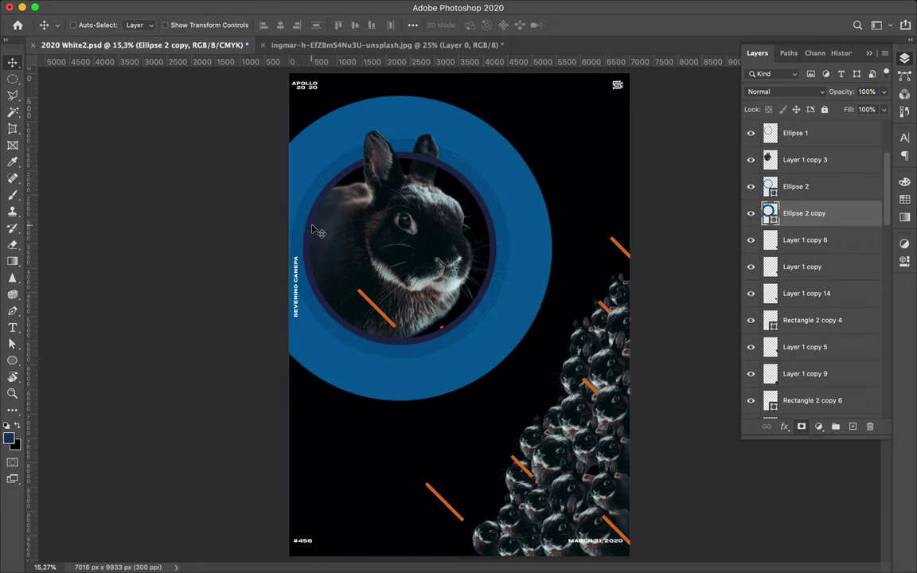
scroll(812, 318, down, 5)
drag(801, 404, 801, 191)
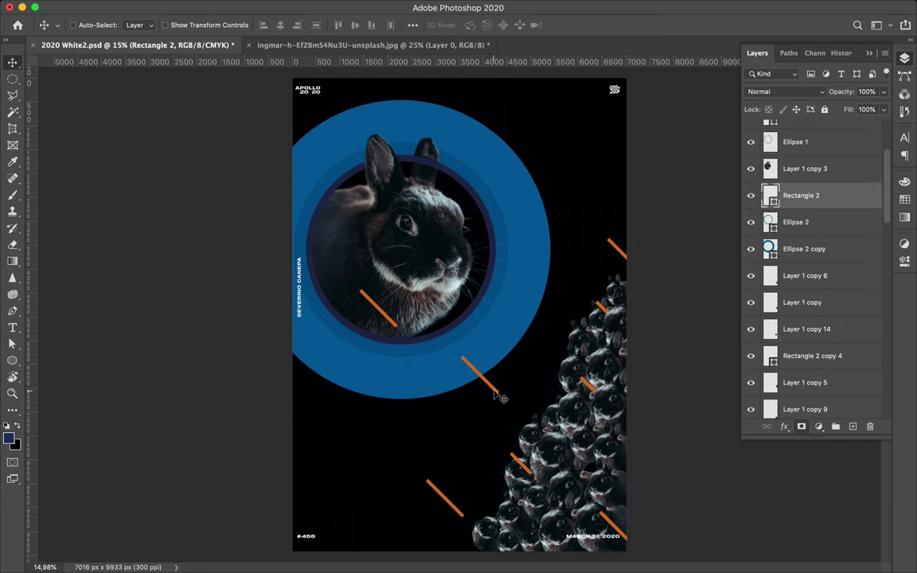
Step: Remove the orange line near the ring and rearrange Layer 1 copy 28 and bunnies in the pile
key(ctrl+z)
ctrl+click(605, 309)
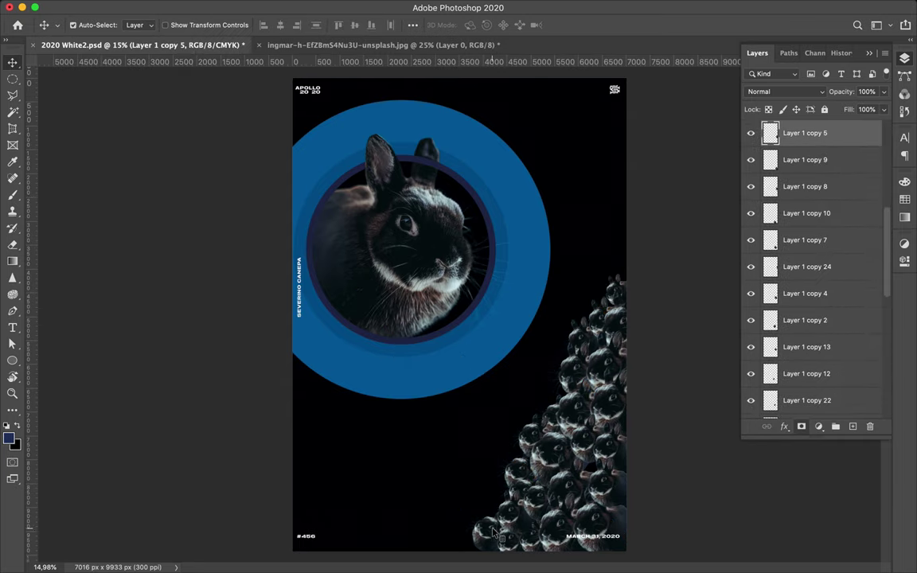
mouse_move(829, 378)
mouse_down()
mouse_move(832, 436)
mouse_move(832, 362)
mouse_up()
drag(606, 255, 613, 273)
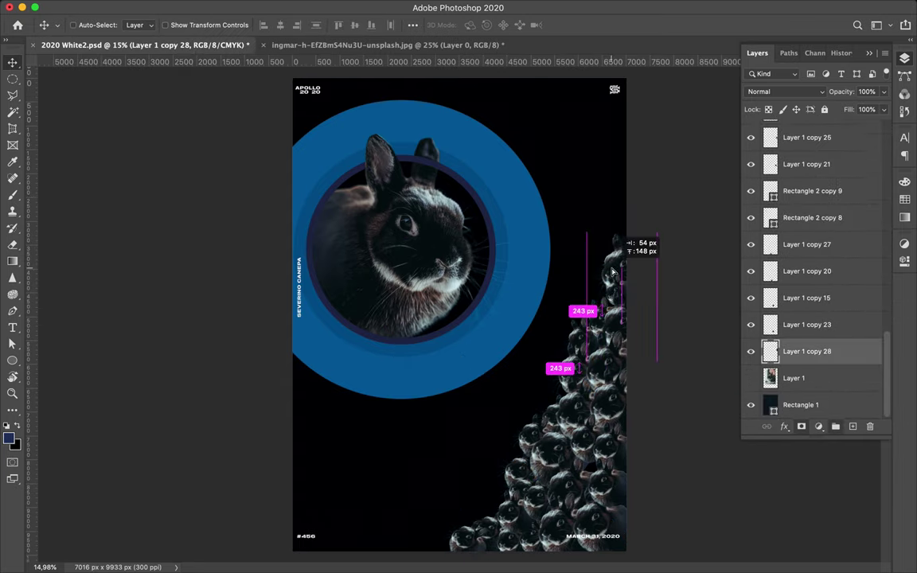
mouse_move(454, 516)
mouse_down()
mouse_move(470, 521)
mouse_move(439, 546)
mouse_up()
Step: Fill the background rectangle with dark navy #0a1621 and shift the ring slightly down
ctrl+click(575, 234)
click(269, 52)
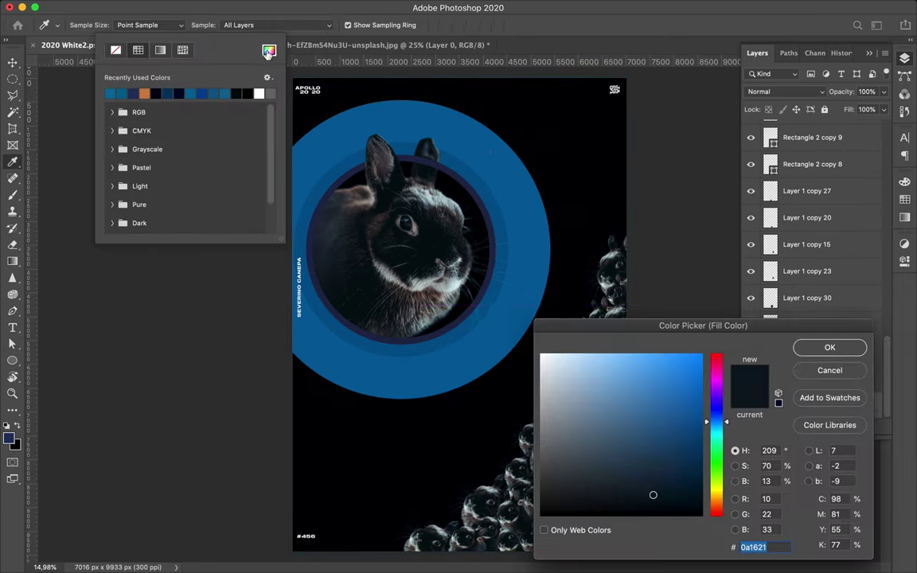
key(Return)
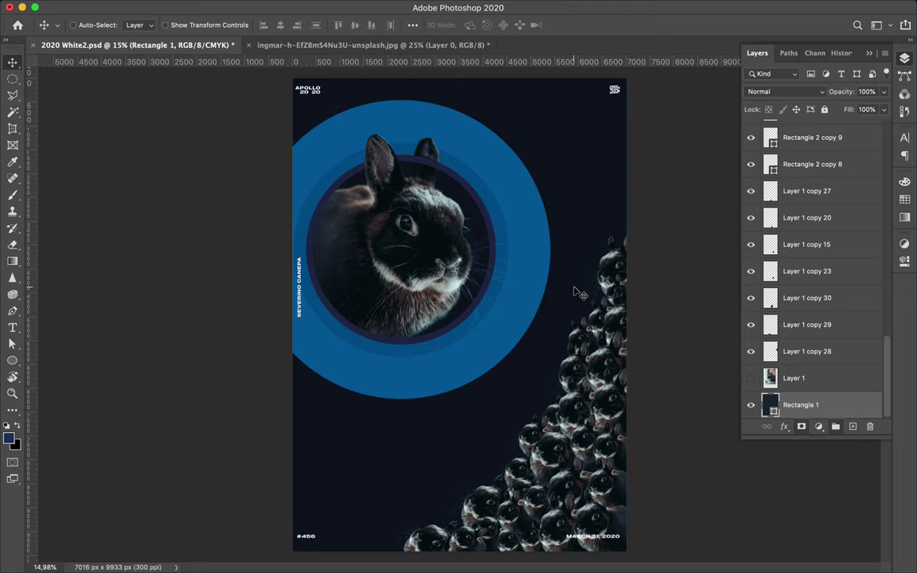
drag(490, 270, 496, 308)
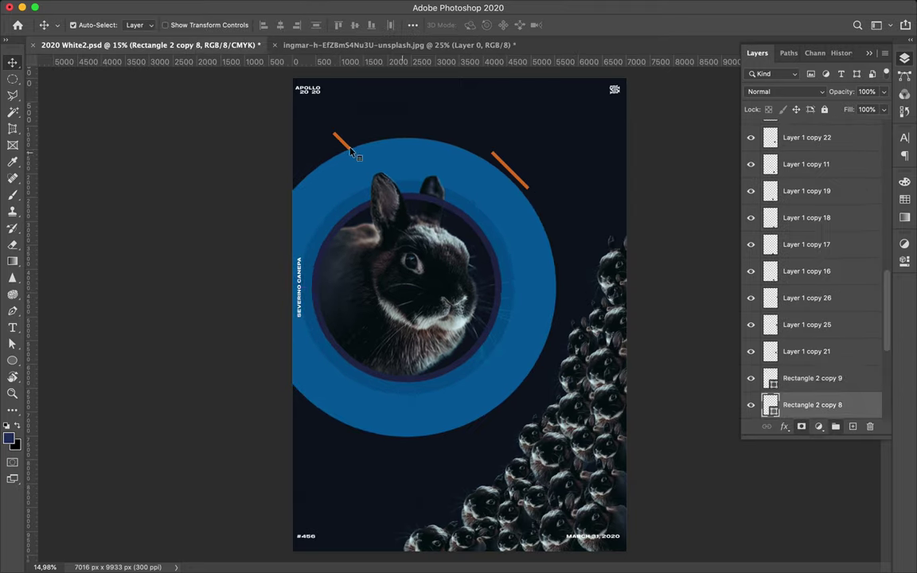
drag(355, 156, 519, 182)
Step: Duplicate the blue ring and give the copy a thinner orange stroke
key(ctrl+z)
key(ctrl+z)
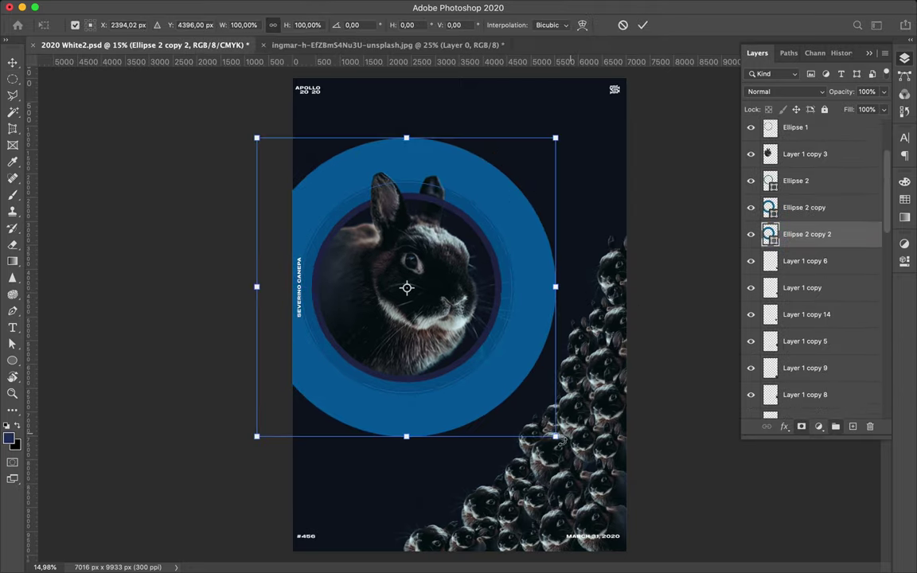
key(ctrl+z)
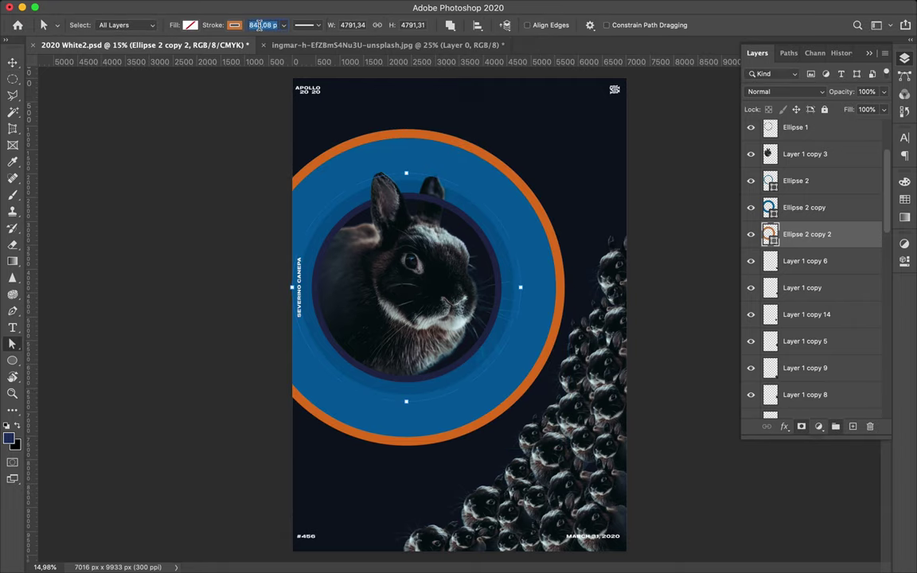
scroll(460, 315, up, 2)
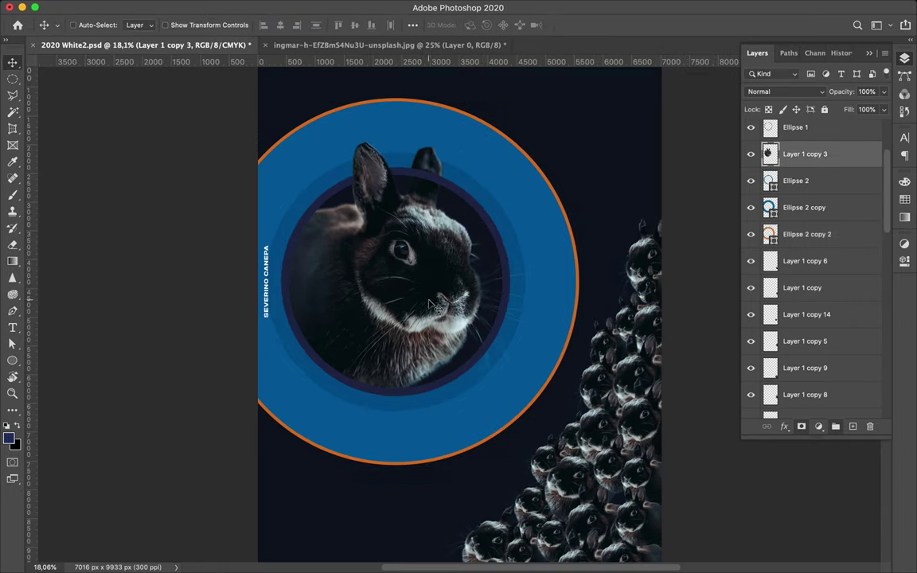
key(a)
drag(263, 40, 279, 40)
key(ctrl+z)
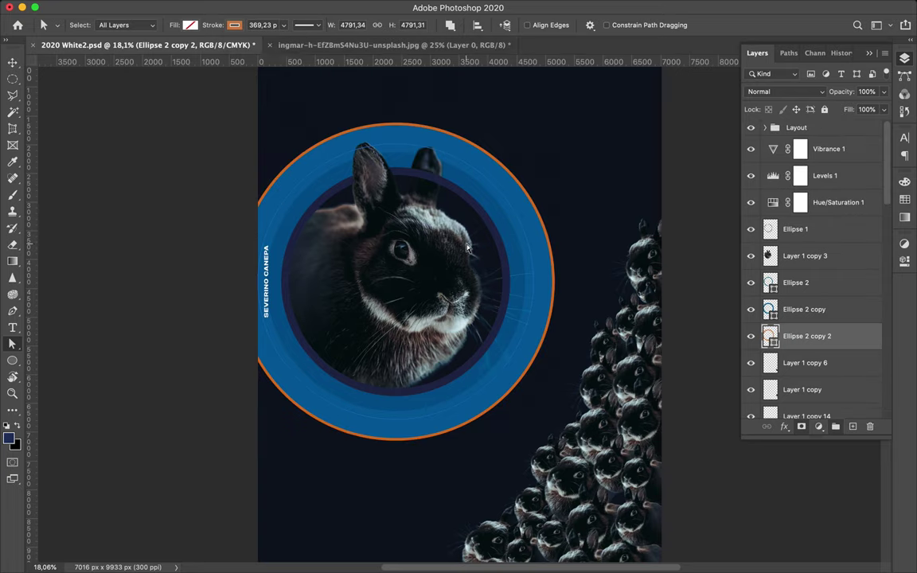
key(v)
Step: Create Layer 1 copy 31 from a bunny layer in the pile
key(ctrl+0)
scroll(602, 205, up, 3)
scroll(538, 241, down, 2)
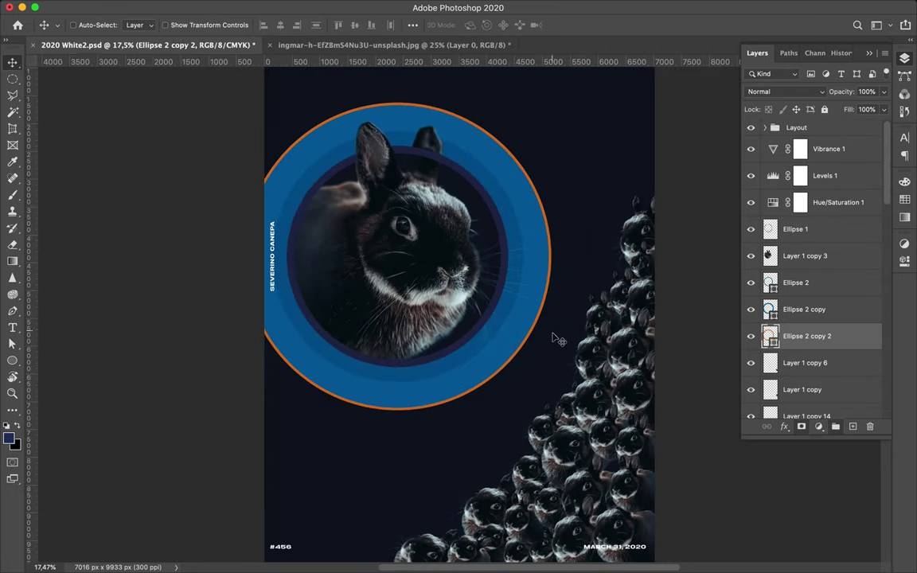
ctrl+click(512, 337)
key(ctrl+0)
ctrl+click(555, 396)
Step: Paint an orange glow over the bottom-right bunny pile with a soft brush
key(b)
click(9, 438)
mouse_move(383, 494)
mouse_down()
mouse_move(563, 339)
mouse_move(585, 211)
mouse_up()
key(v)
click(784, 92)
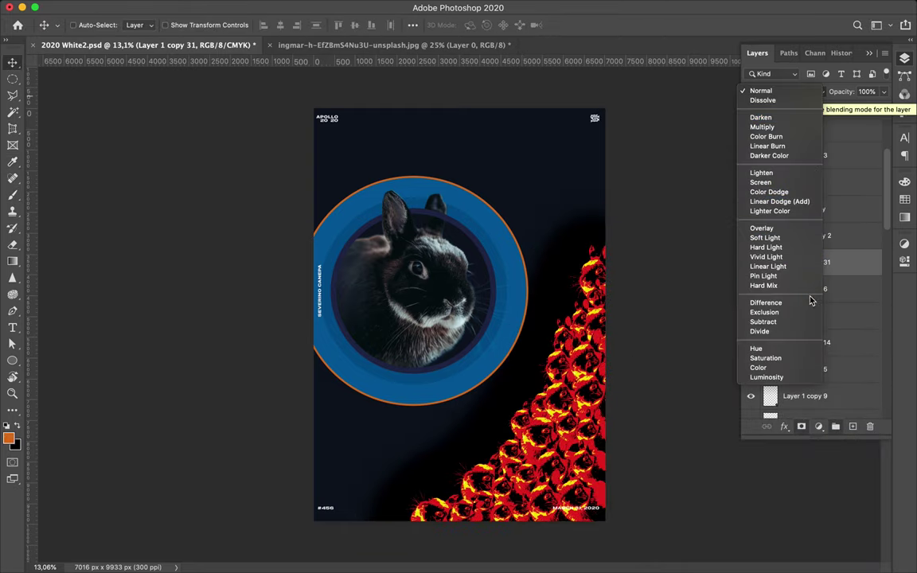
Step: Set the glow to Color Dodge, duplicate it, Gaussian-blur it 1000 px, and shift it toward the ring
click(776, 192)
key(ctrl+j)
key(ctrl+j)
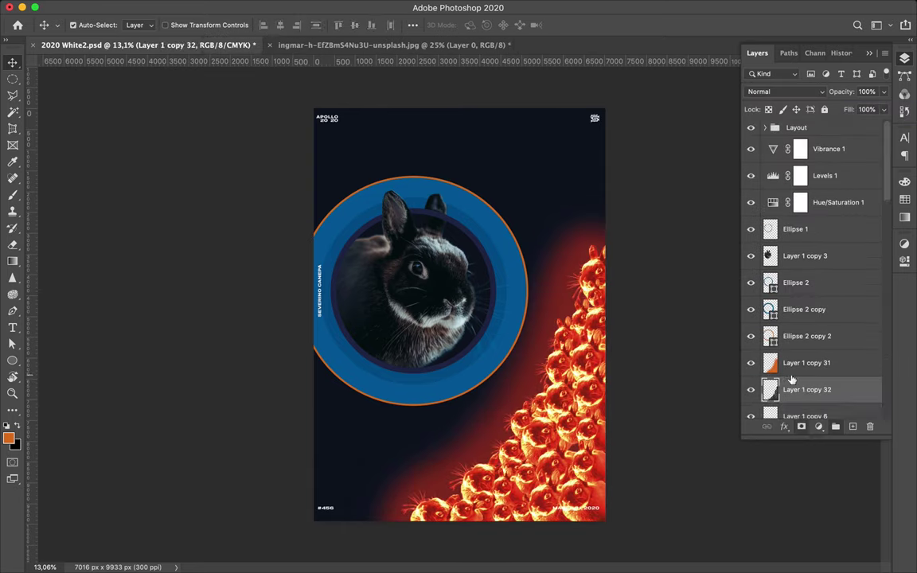
scroll(823, 361, down, 3)
click(301, 8)
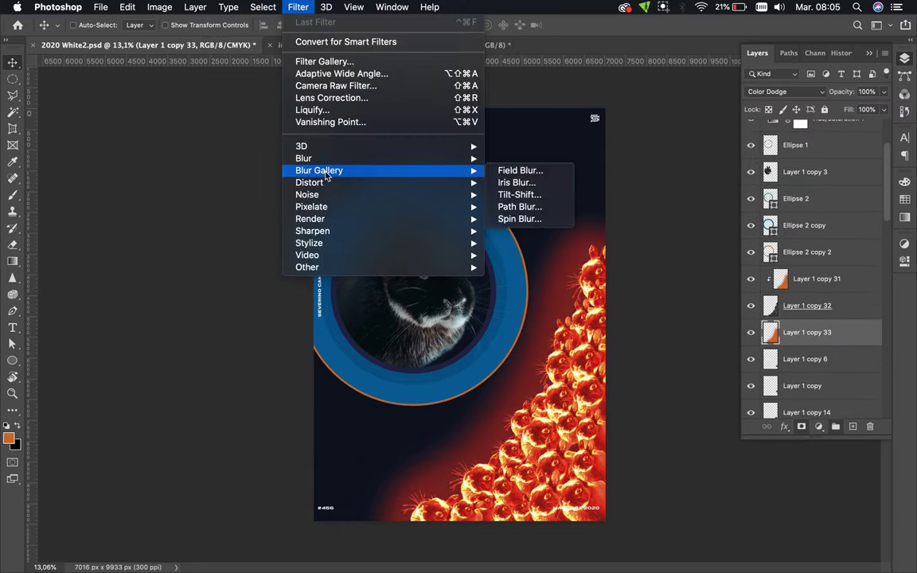
click(532, 221)
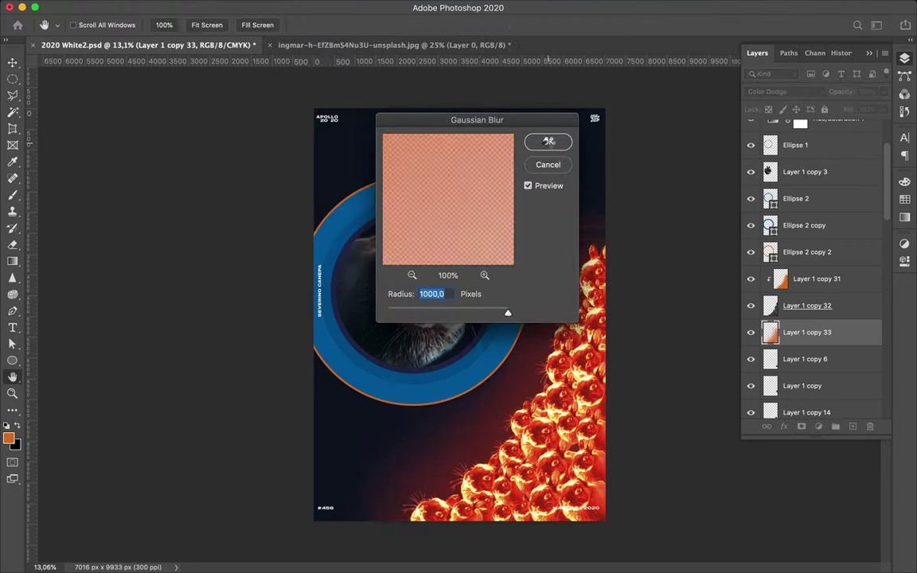
key(Return)
drag(493, 420, 487, 429)
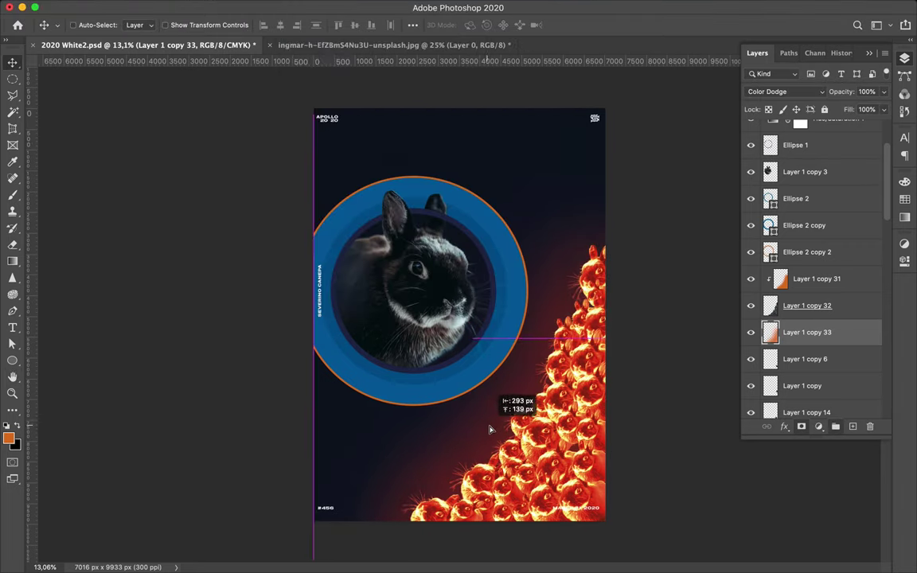
Step: Add Layer 2 with an orange glow dab behind the rabbit, enlarged across the poster
key(ctrl+shift+alt+n)
key(b)
click(79, 25)
key(Escape)
click(414, 287)
key(ctrl+t)
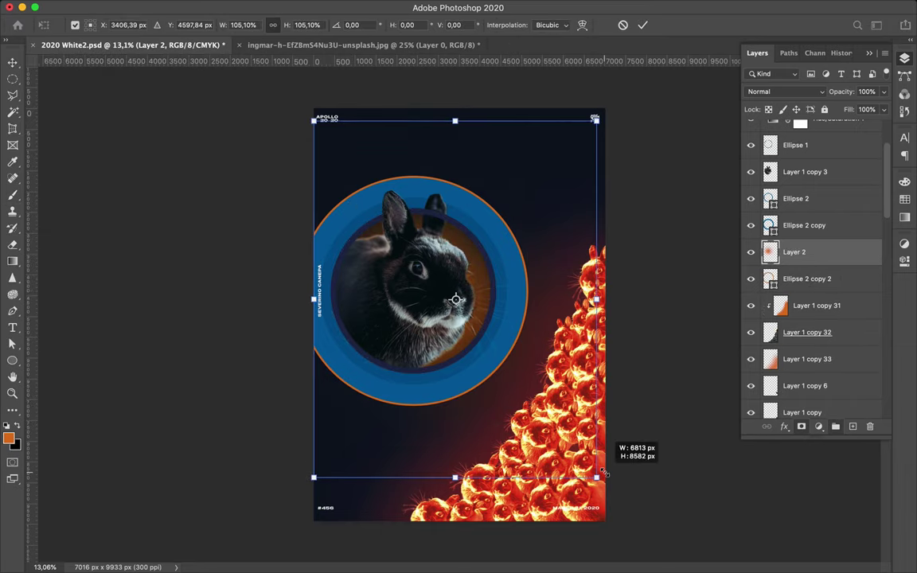
drag(595, 470, 652, 543)
key(Return)
Step: Trim the orange glow with a large 5000 px soft eraser
key(v)
key(e)
right_click(460, 255)
key(Escape)
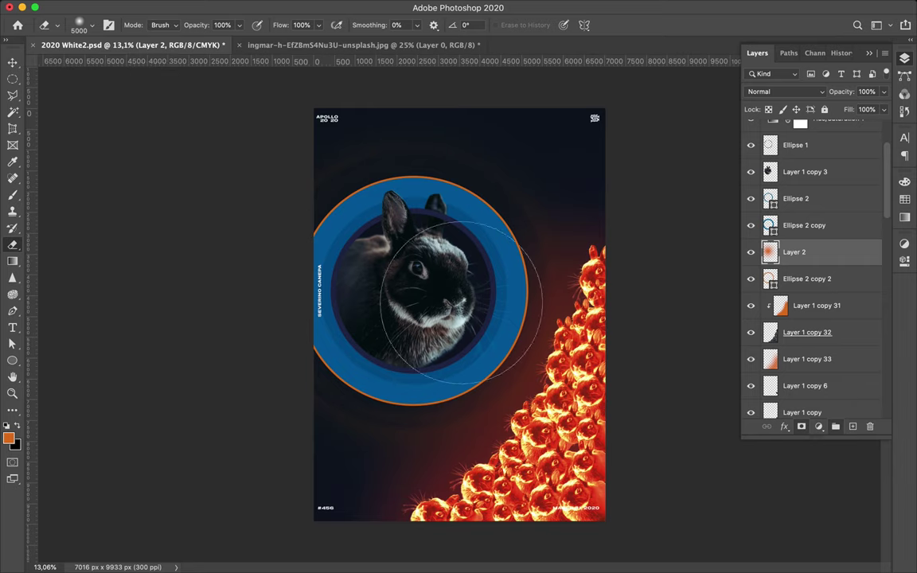
key(v)
scroll(460, 287, up, 2)
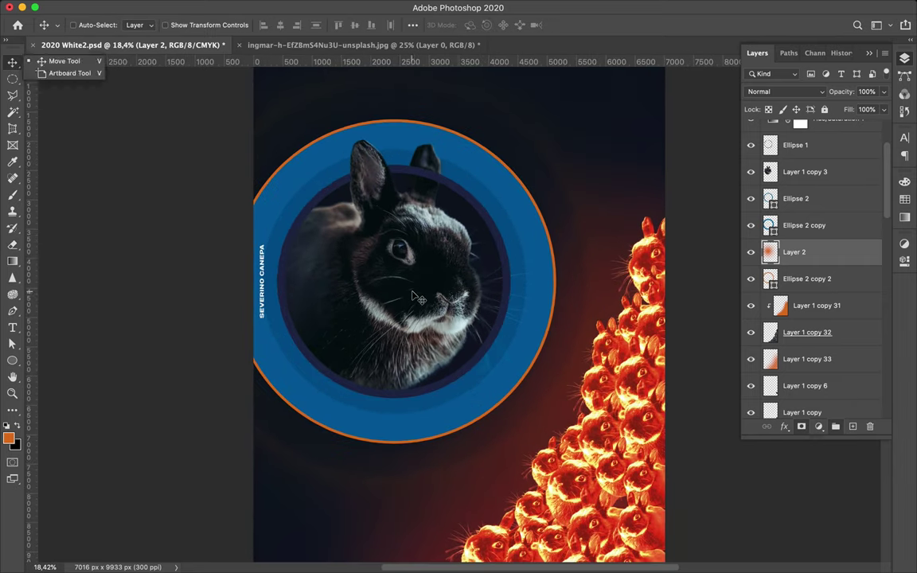
Step: Step back in History to an earlier eraser stroke and reapply the last Gaussian Blur
click(842, 53)
click(786, 205)
scroll(535, 292, down, 2)
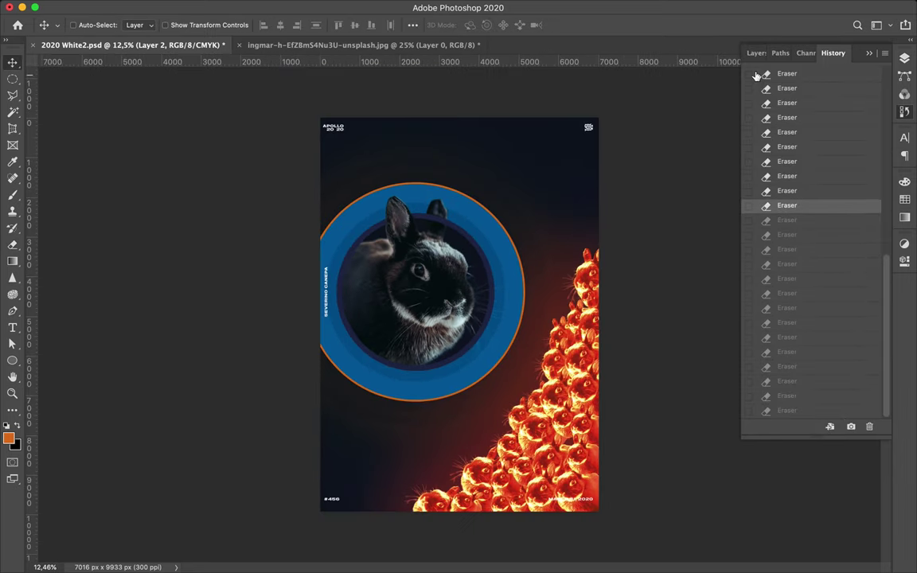
click(757, 53)
click(806, 305)
click(297, 3)
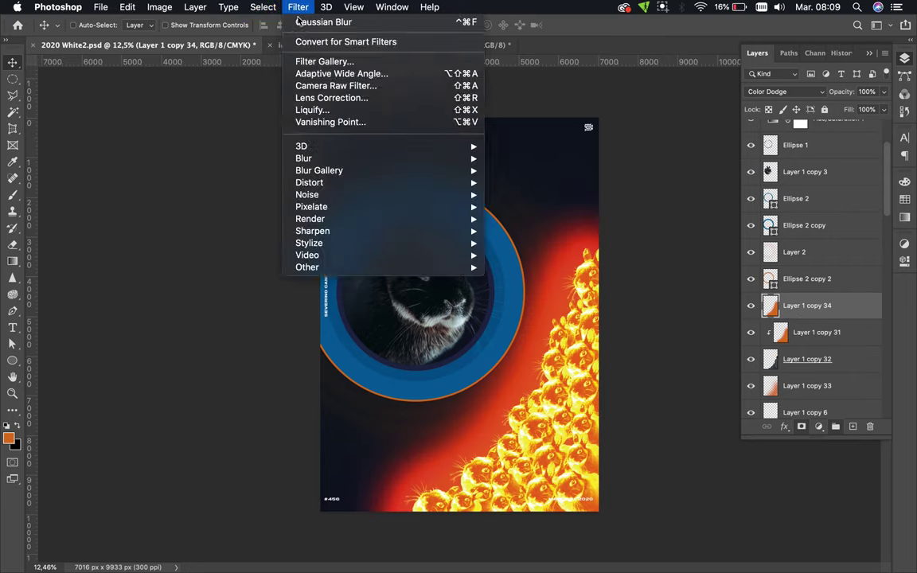
click(884, 109)
Step: Set Layer 1 copy 31 to 27% fill and Hard Light blend mode, then save as a new file
mouse_move(884, 125)
mouse_down()
mouse_move(841, 126)
mouse_move(830, 136)
mouse_up()
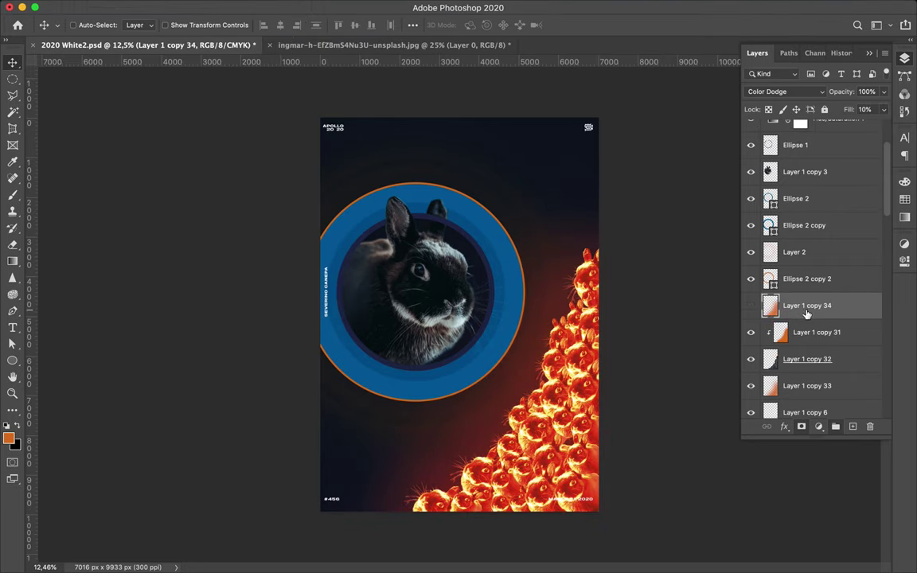
click(884, 109)
drag(884, 126, 839, 126)
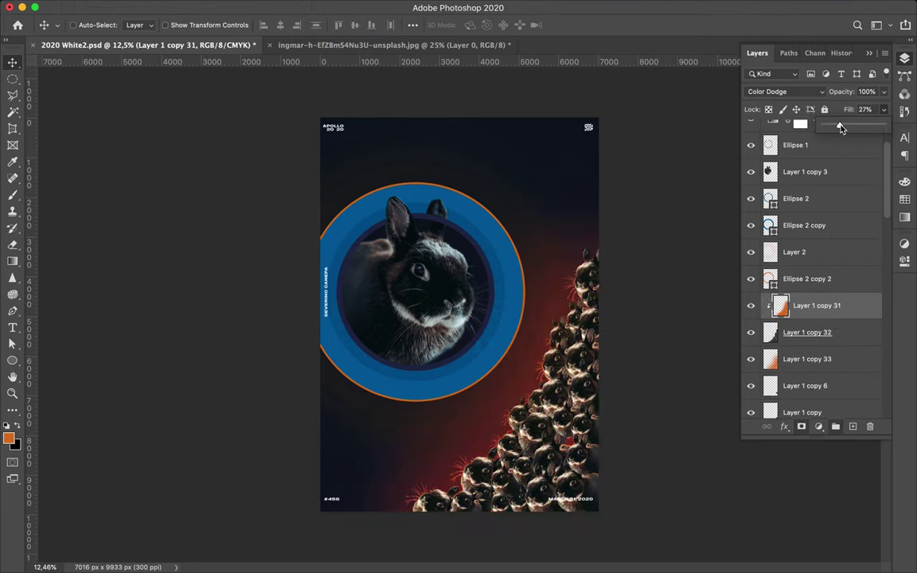
click(785, 92)
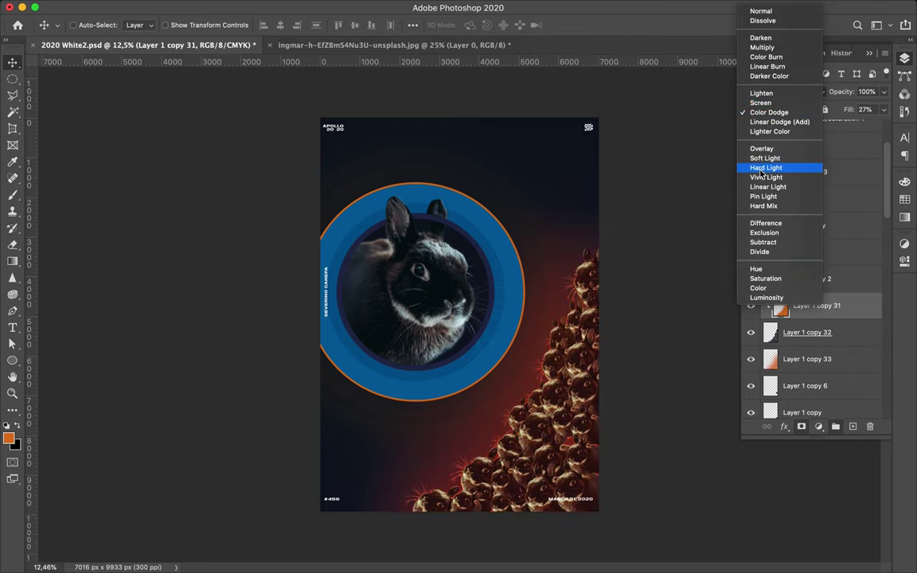
click(765, 167)
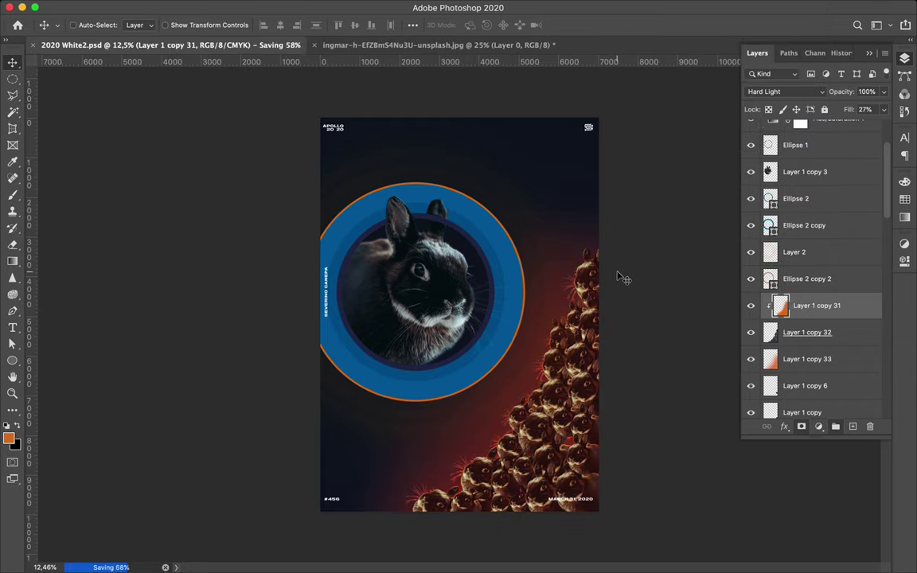
key(ctrl+shift+s)
Step: Finish saving as 2020 White3.psd and move the ringed rabbit down and right
key(Return)
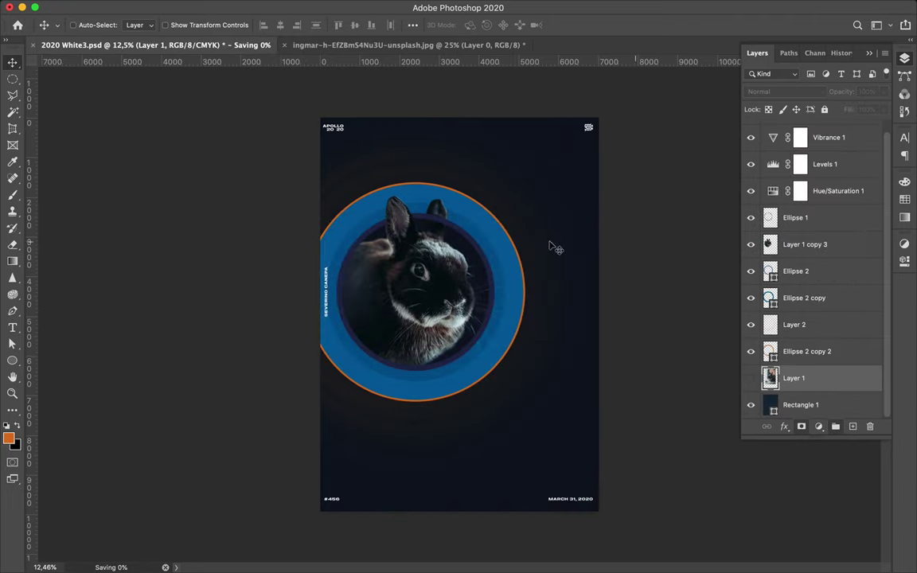
drag(494, 247, 531, 258)
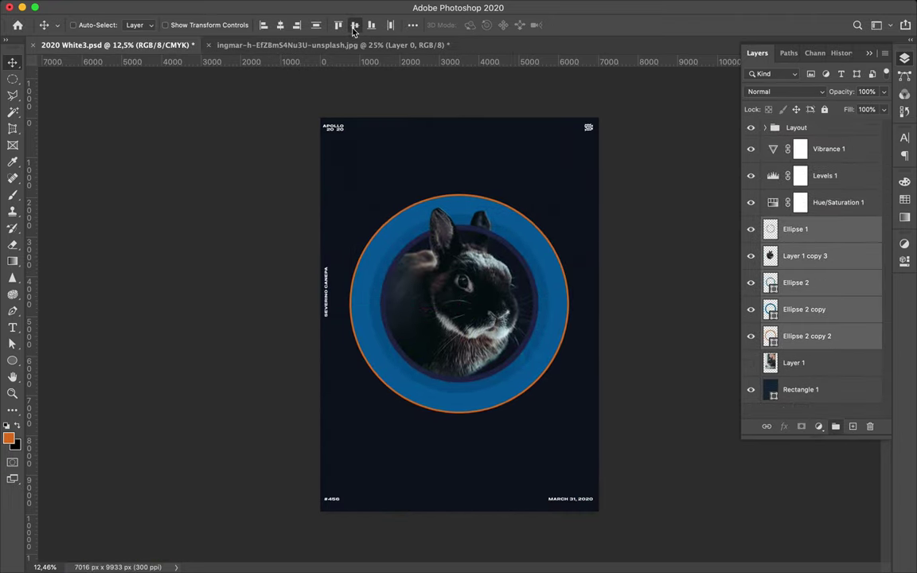
scroll(625, 306, up, 2)
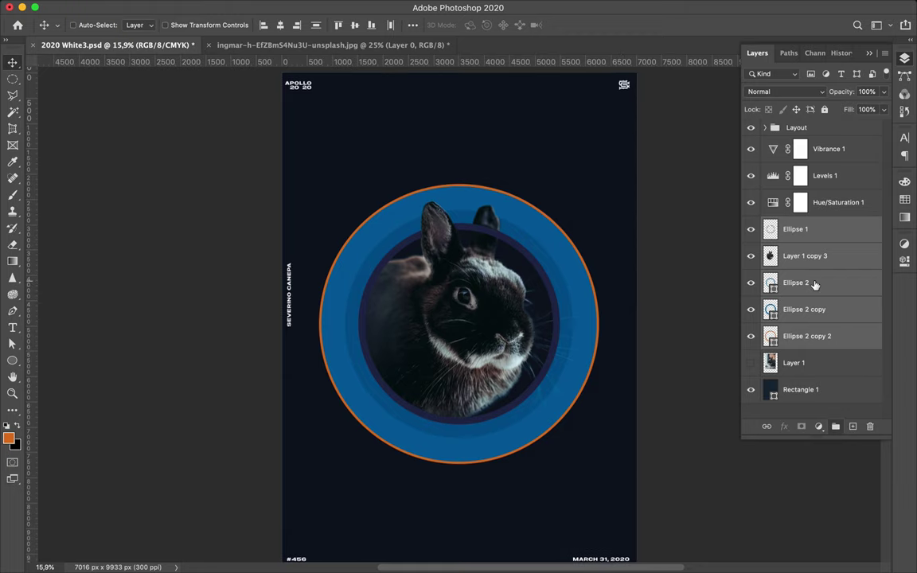
Step: Draw a thin orange rectangle on the poster with the shape tool
key(u)
click(127, 20)
click(61, 93)
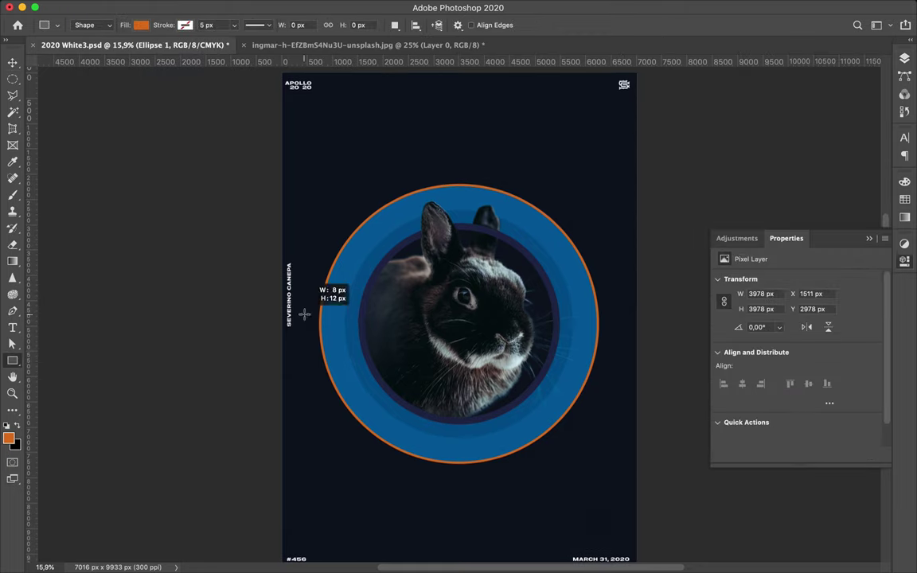
drag(304, 313, 404, 317)
key(v)
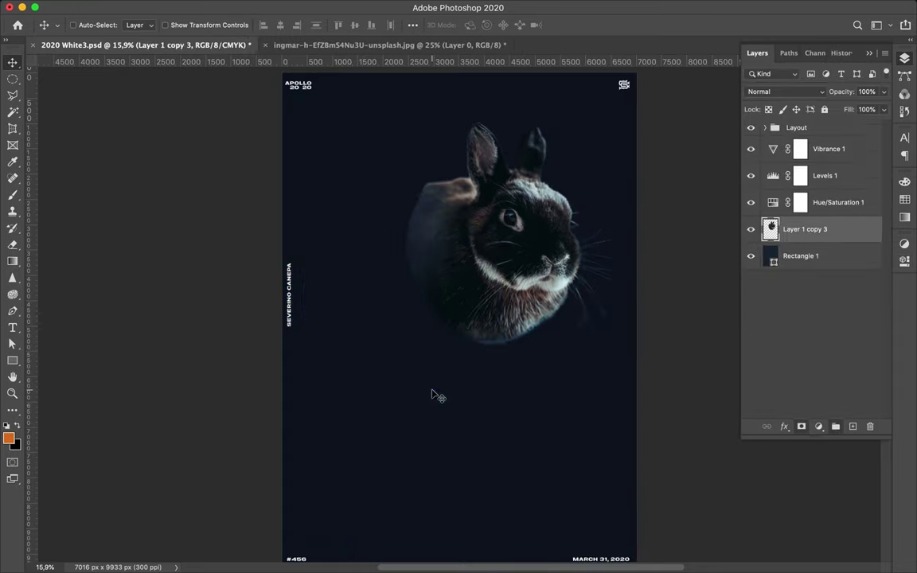
Step: Alt-drag a rabbit copy down-right and flip it horizontally
drag(402, 253, 524, 407)
click(158, 6)
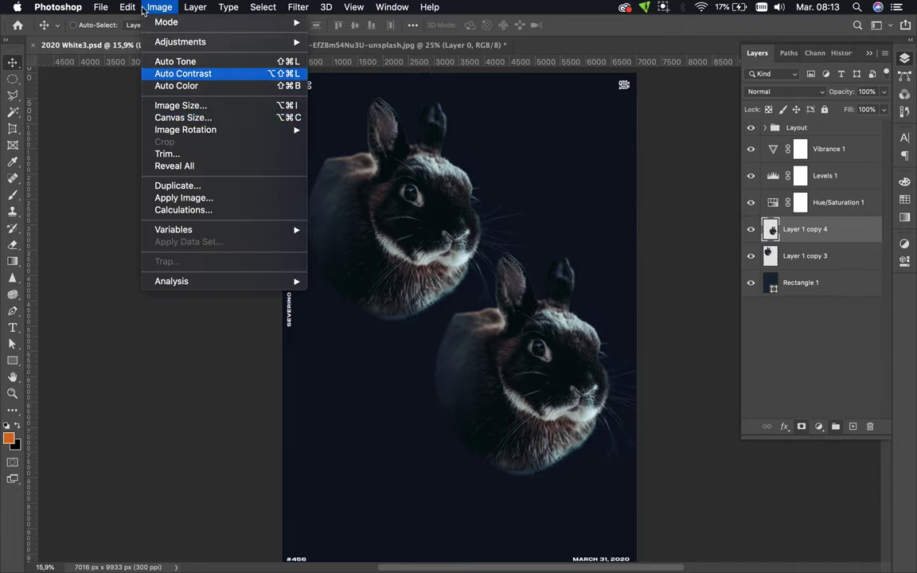
click(361, 502)
Step: Duplicate the rabbit, shrink the copy, and place it at bottom-left
key(super+j)
key(super+t)
mouse_move(383, 211)
mouse_down()
mouse_move(537, 203)
mouse_move(373, 414)
mouse_move(369, 492)
mouse_up()
key(Return)
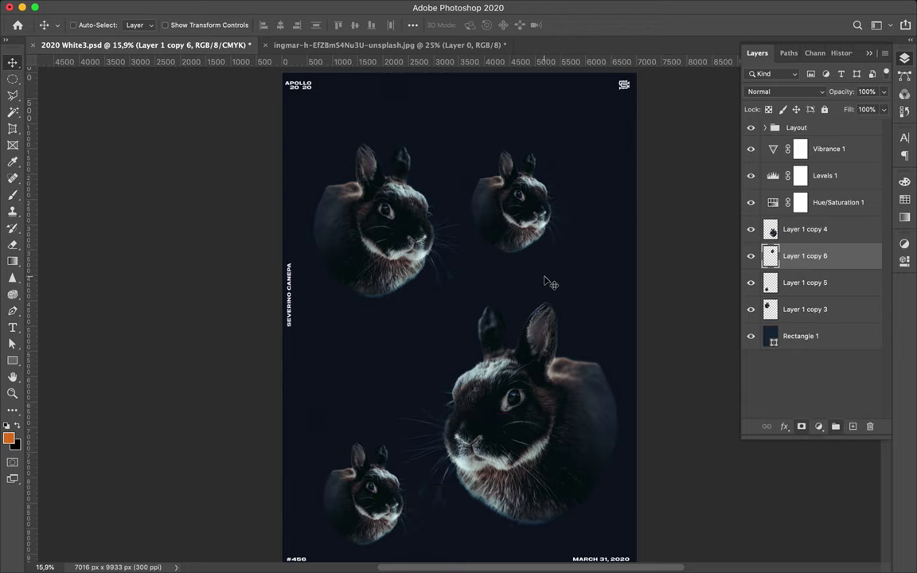
drag(525, 414, 510, 194)
Step: Scale another rabbit copy down and place it at the top-right
key(super+t)
drag(619, 82, 536, 157)
key(Return)
drag(509, 191, 521, 131)
click(342, 466)
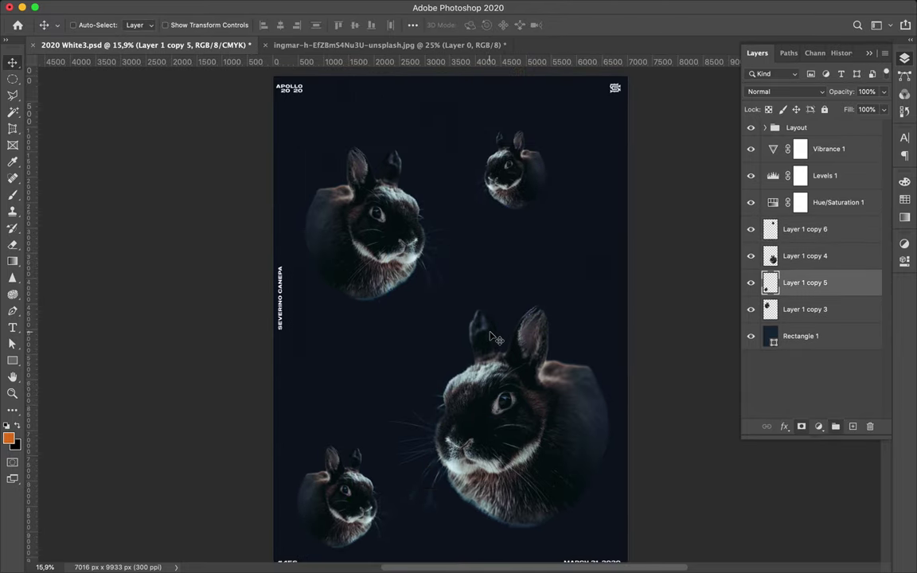
scroll(406, 392, down, 2)
Step: Begin a no-fill curved Pen path near the bottom of the poster
click(140, 24)
click(114, 45)
click(353, 477)
drag(562, 407, 564, 298)
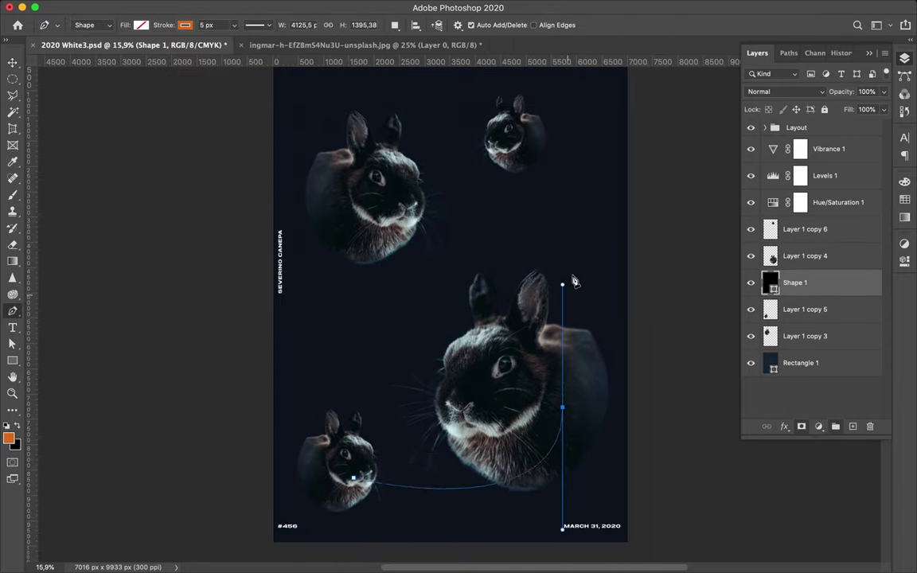
Step: Extend the curve, thicken its orange stroke to 35 px, and move it above the rabbits
click(524, 150)
key(a)
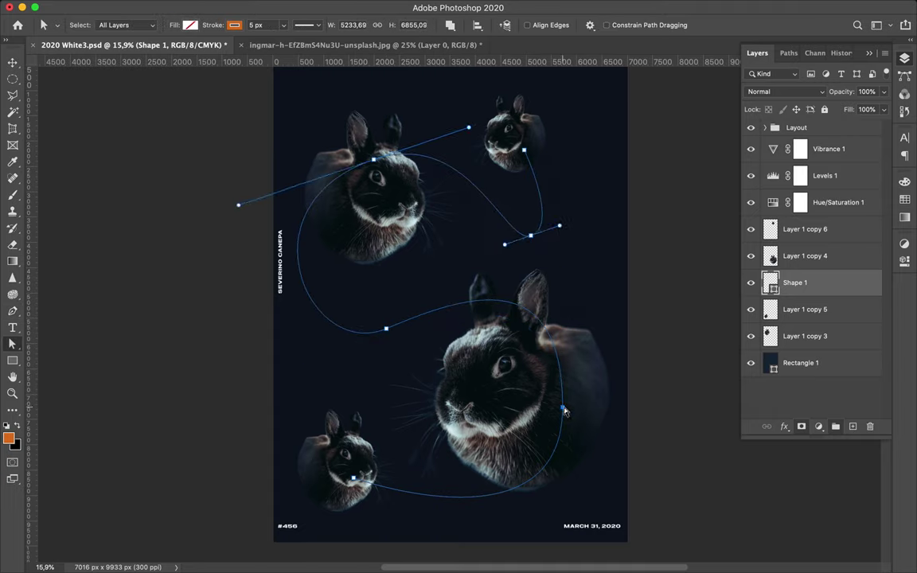
drag(794, 230, 794, 226)
click(260, 25)
text(35)
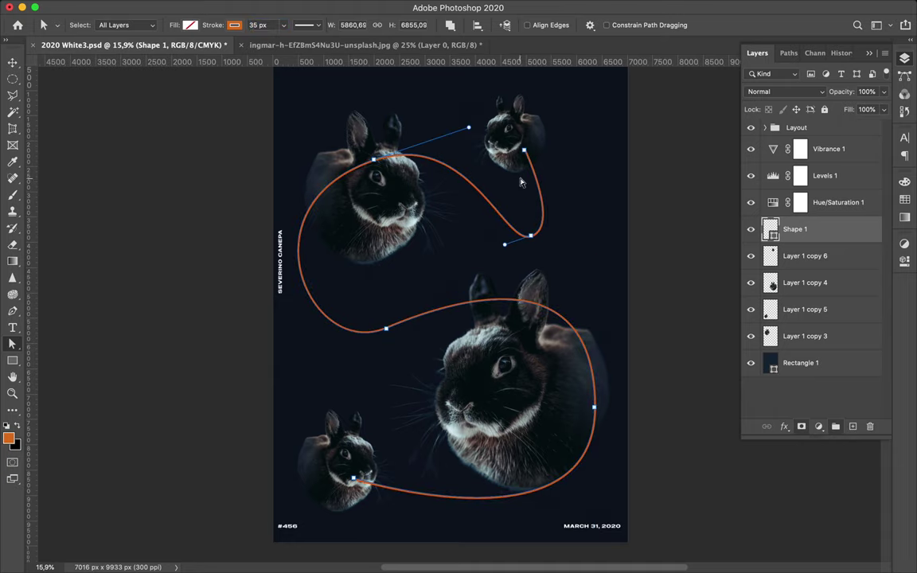
key(v)
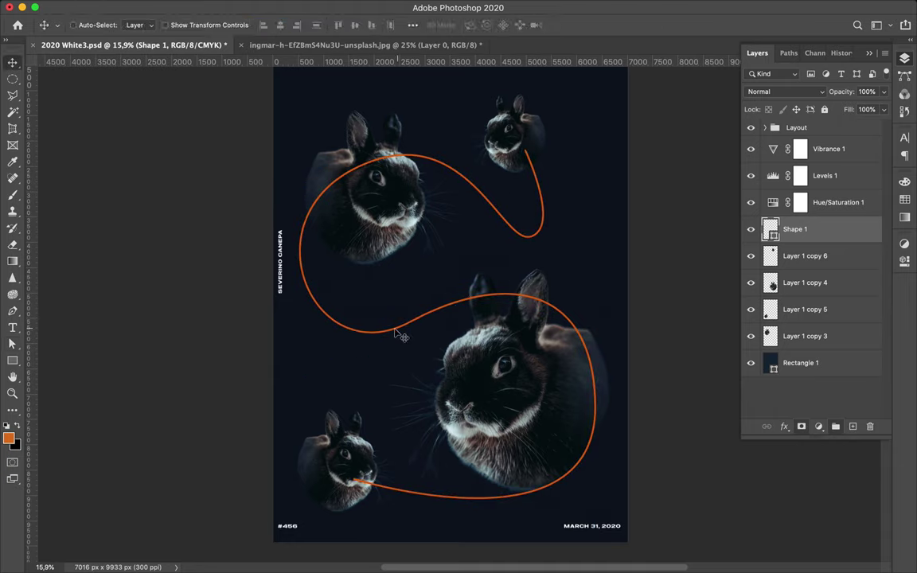
Step: Duplicate the curve as Shape 1 copy, hide the original, and start a warp transform
key(a)
double_click(412, 326)
click(887, 73)
key(v)
click(795, 229)
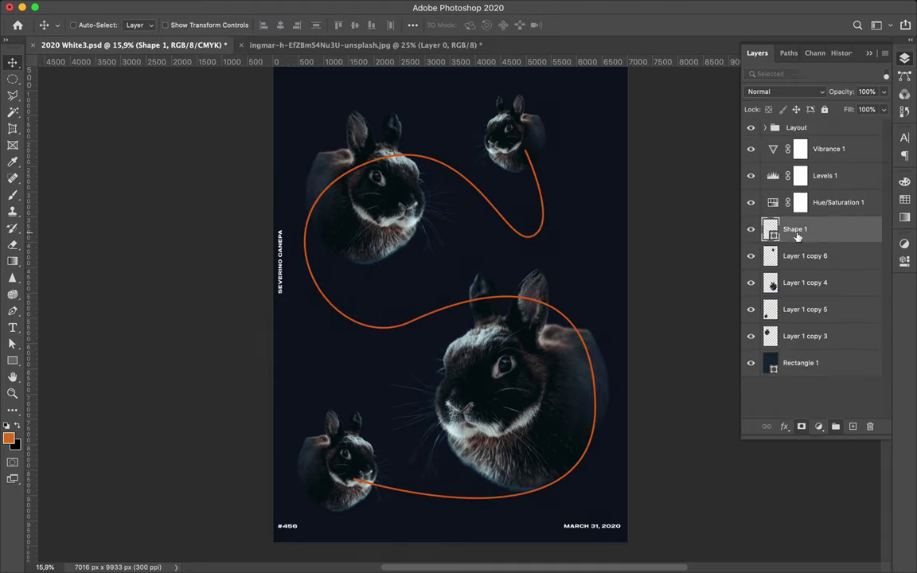
key(ctrl+j)
click(750, 255)
key(ctrl+t)
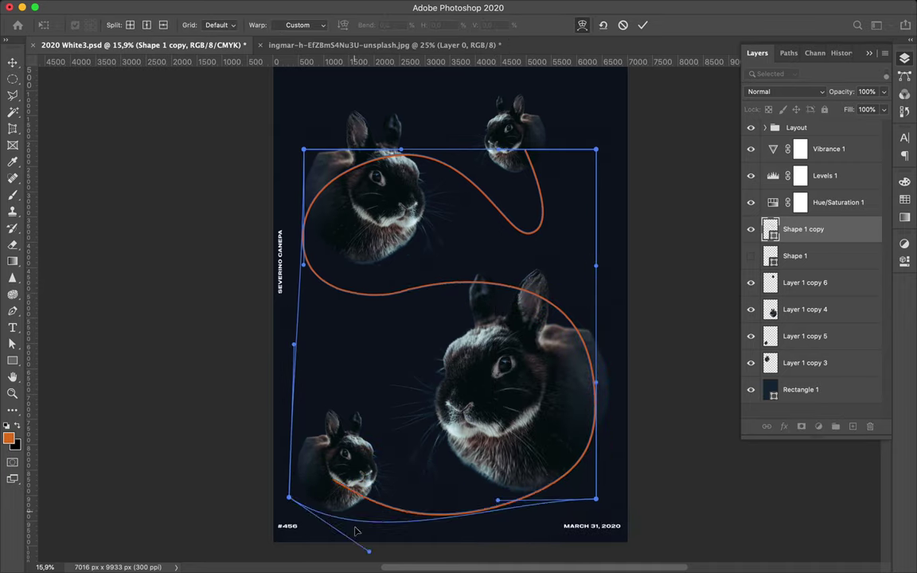
Step: Warp the curve copy by pulling out its corners and dipping its middle
drag(402, 467, 396, 555)
drag(439, 301, 438, 314)
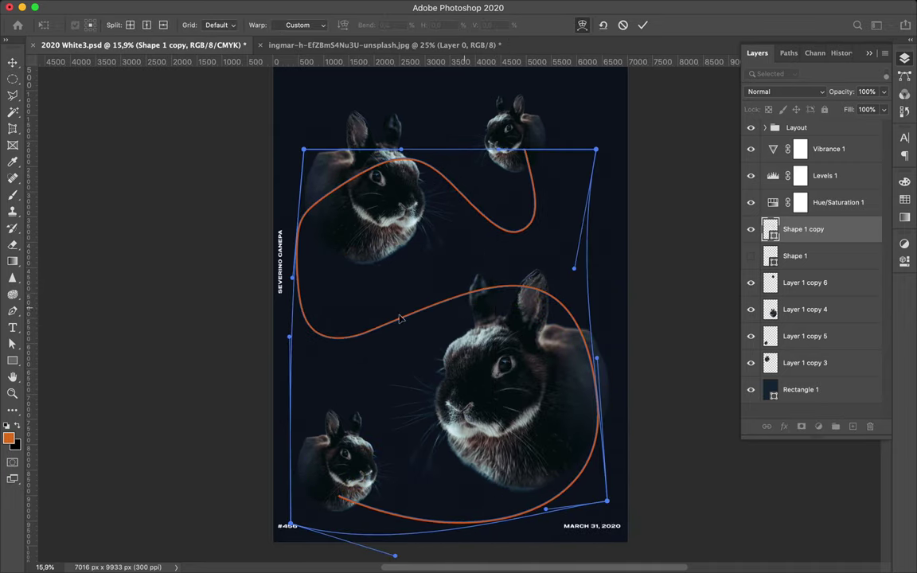
drag(304, 149, 299, 102)
drag(502, 149, 539, 117)
key(Return)
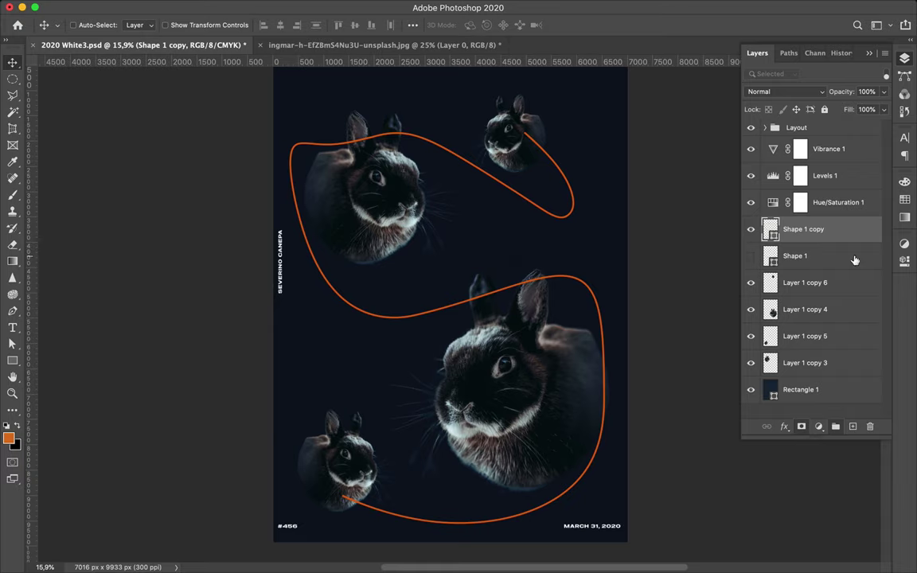
Step: Delete the warped curve and extra rabbit; move the big rabbit up and the small one to bottom centre
key(Delete)
drag(502, 375, 422, 223)
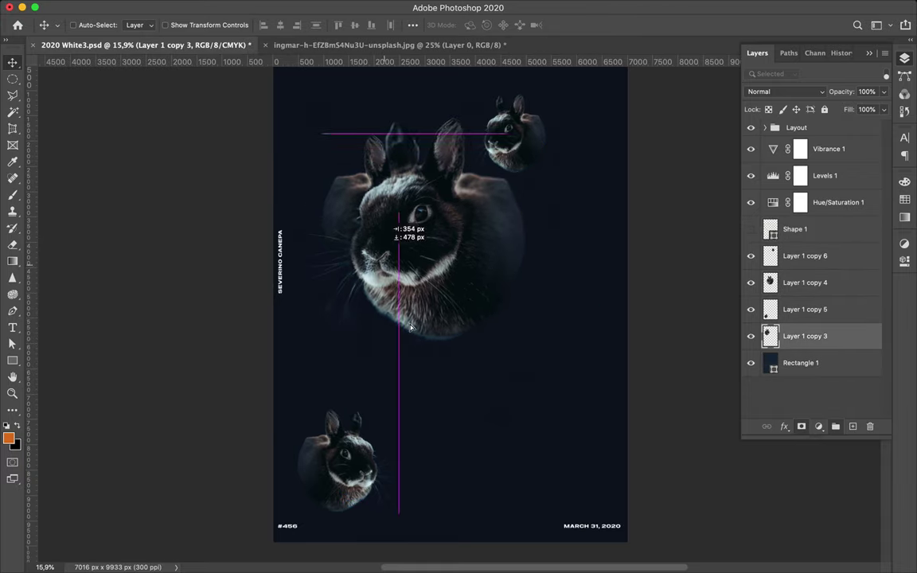
key(Delete)
drag(340, 462, 436, 454)
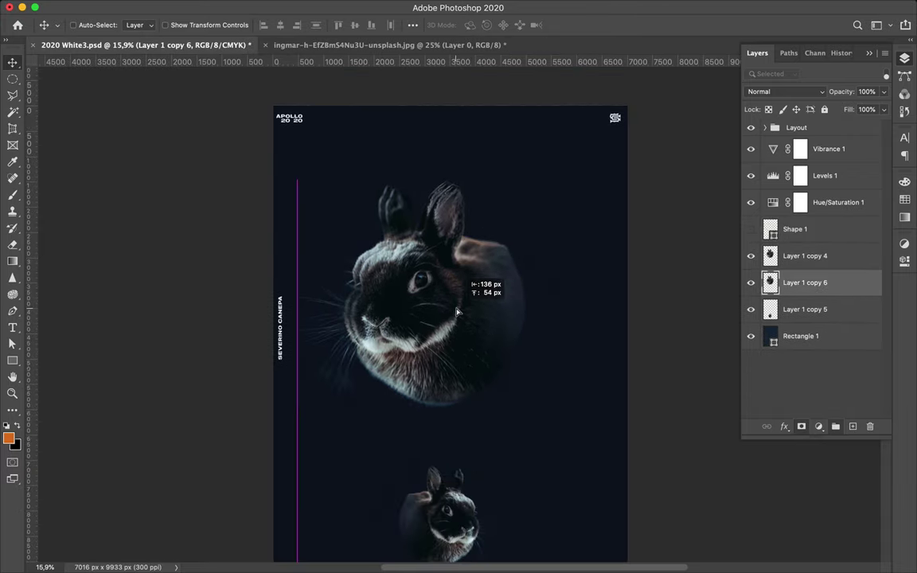
scroll(465, 322, up, 2)
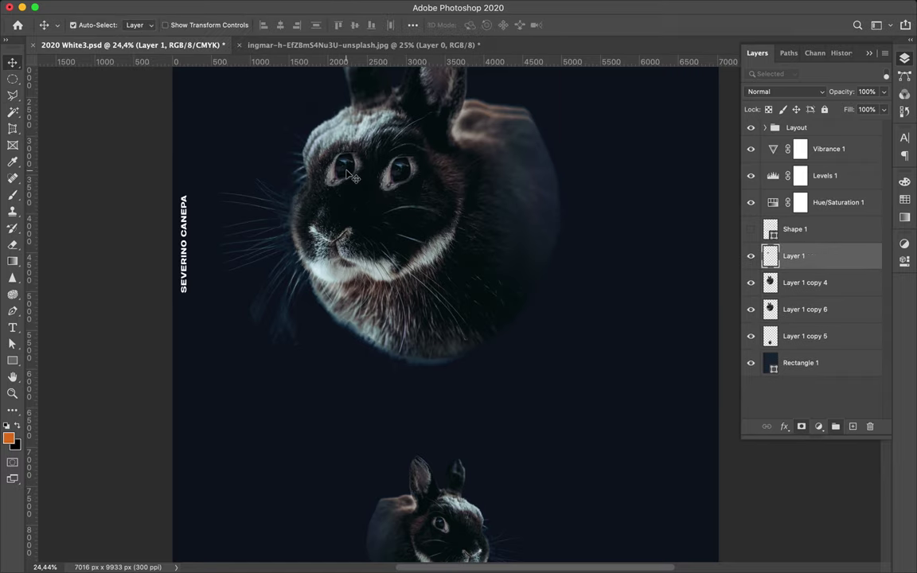
Step: Warp the copied eye on Layer 1 to fit the big rabbit's face
key(cmd+t)
scroll(348, 175, up, 2)
right_click(304, 150)
click(323, 239)
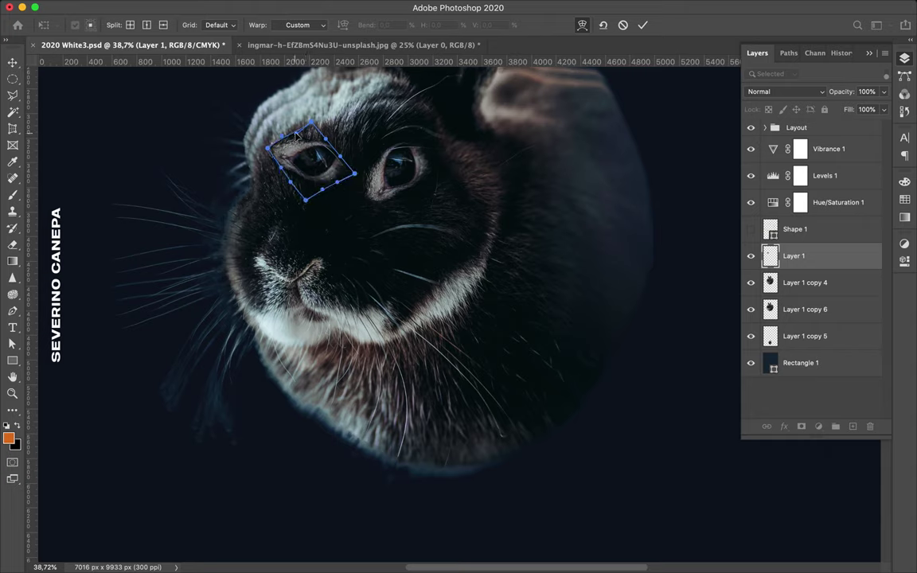
key(Return)
Step: Erase the eye's hard edges and clone surrounding fur texture over it
key(e)
right_click(335, 194)
key(Return)
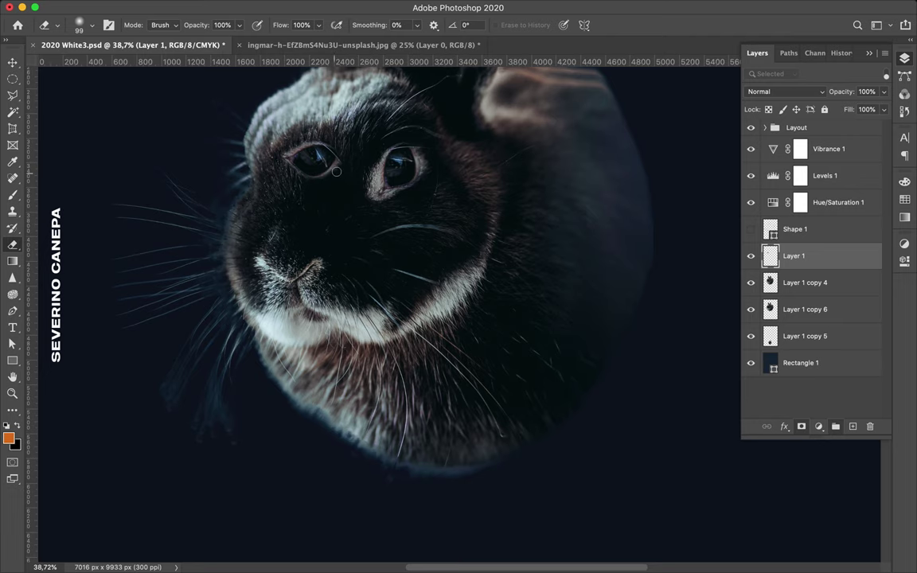
scroll(310, 136, up, 5)
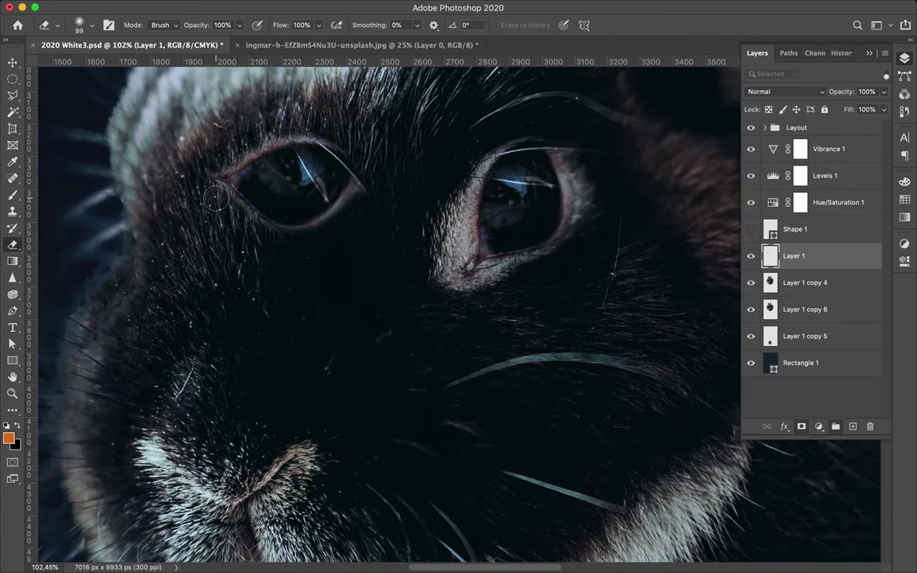
click(14, 208)
scroll(335, 176, up, 3)
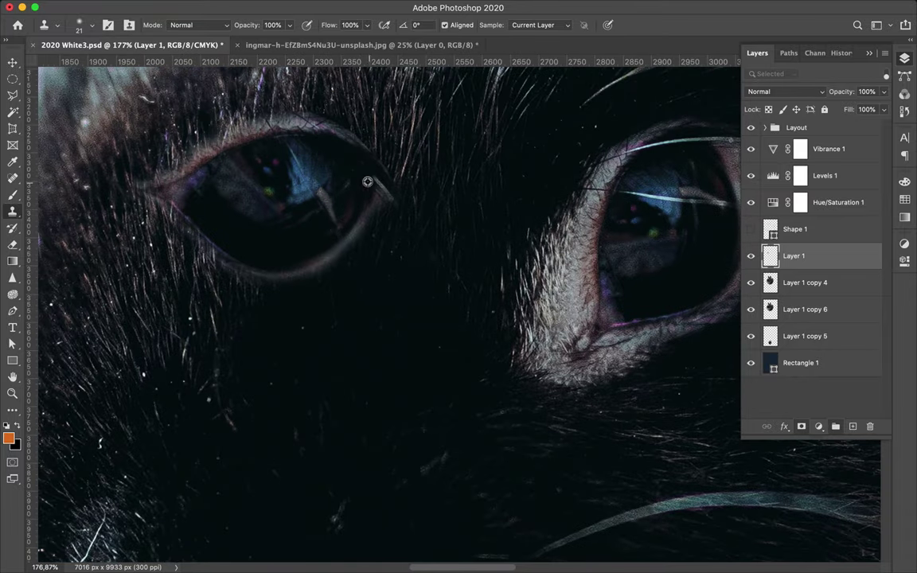
key(e)
right_click(299, 174)
key(Escape)
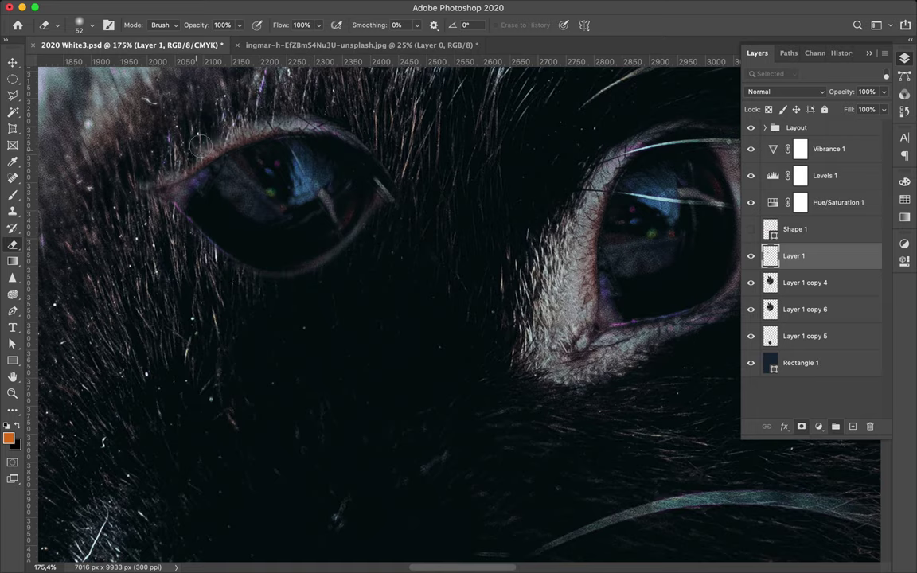
scroll(377, 356, down, 3)
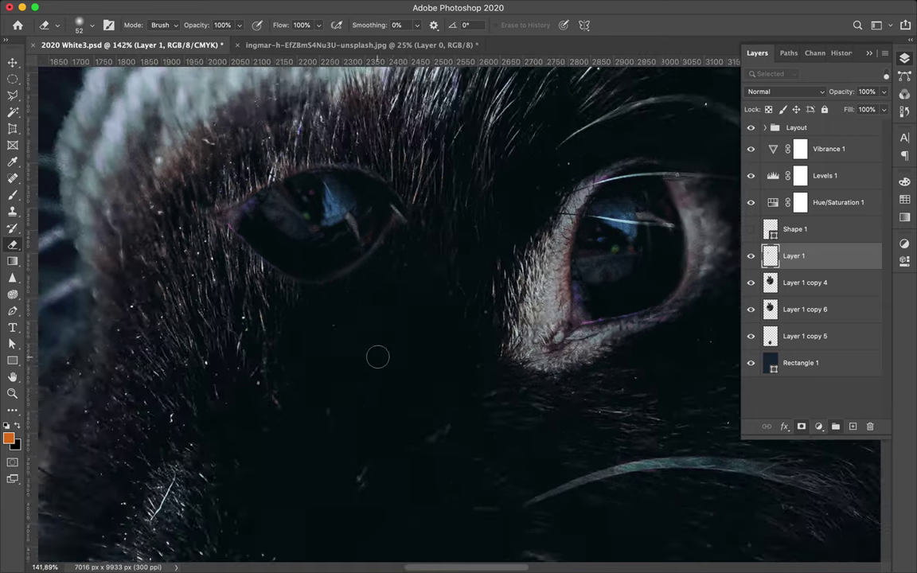
scroll(474, 300, up, 3)
Step: Re-transform the eye patch and do a final round of erasing
key(ctrl+t)
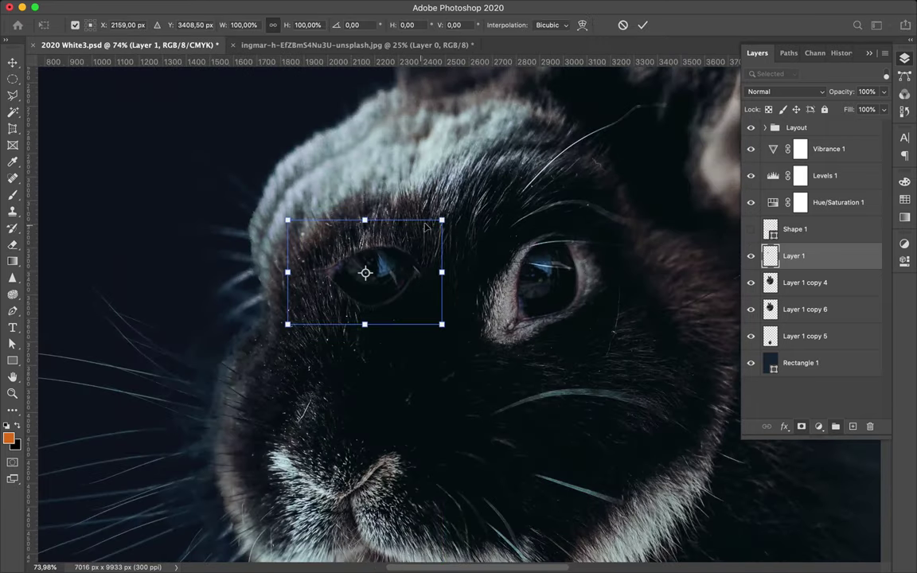
key(Return)
key(e)
scroll(338, 253, up, 1)
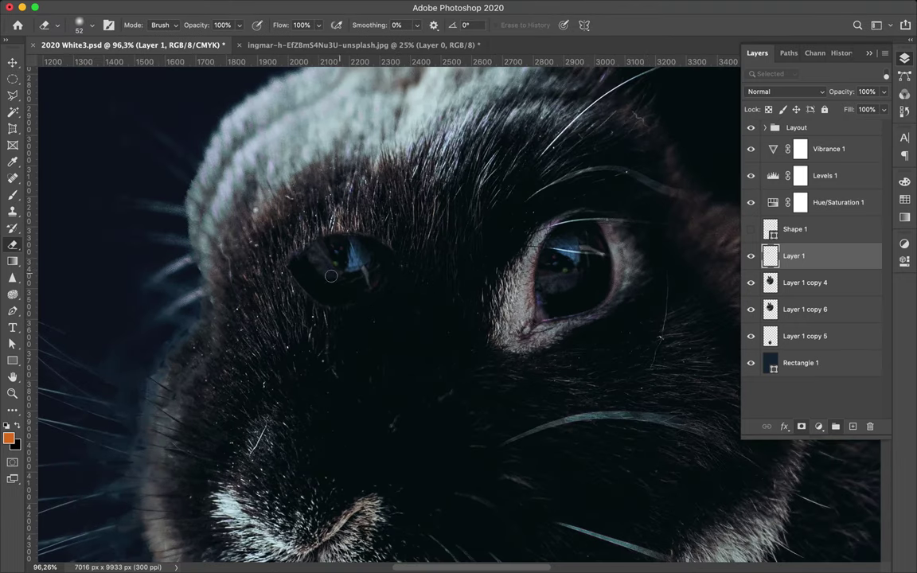
scroll(402, 245, down, 3)
key(v)
scroll(403, 245, down, 2)
scroll(477, 263, up, 1)
scroll(519, 273, down, 1)
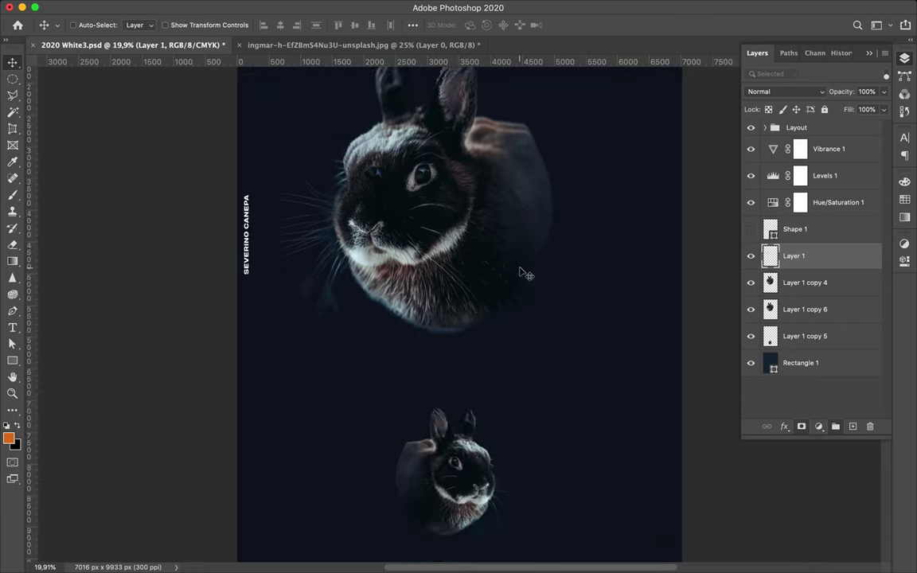
scroll(522, 273, down, 1)
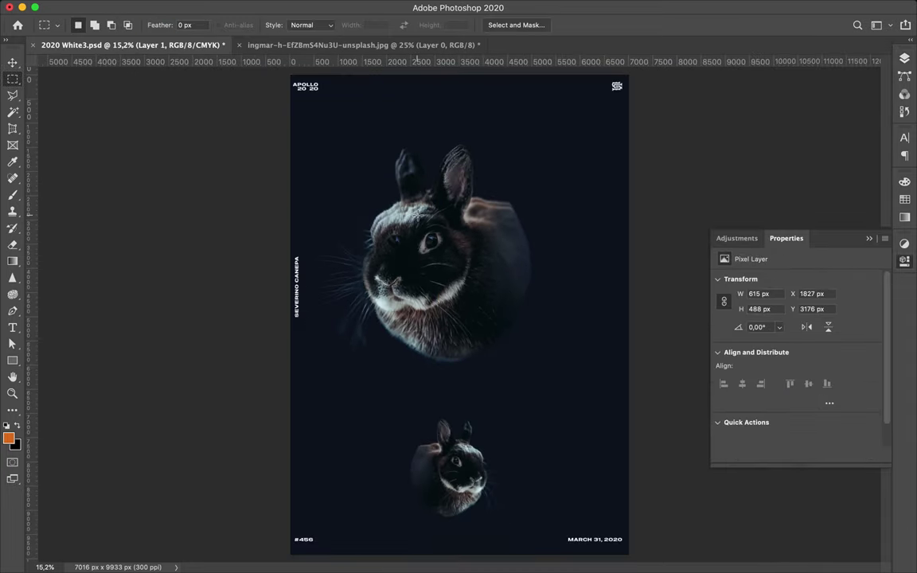
Step: Copy a piece of the rabbit, apply Fragment pixelation, and move it to the right edge
key(ctrl+j)
key(v)
drag(479, 298, 526, 197)
click(262, 6)
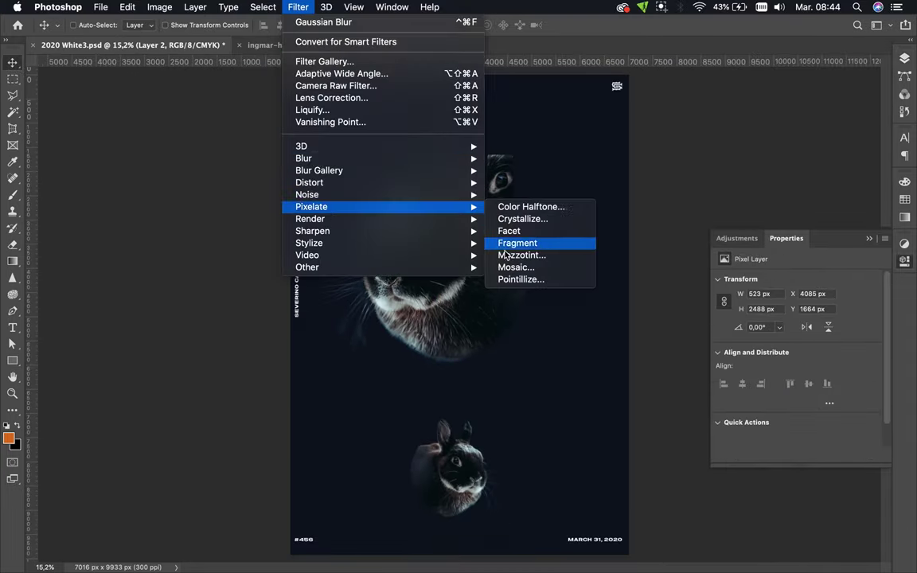
click(522, 269)
key(Return)
mouse_move(365, 123)
mouse_down()
mouse_move(609, 212)
mouse_move(614, 287)
mouse_move(421, 298)
mouse_move(667, 277)
mouse_up()
Step: Copy and stretch a narrow pixelated strip, place it on the left edge, and deselect
key(m)
key(ctrl+j)
key(v)
key(ctrl+t)
key(Return)
mouse_move(500, 280)
mouse_down()
mouse_move(523, 274)
mouse_move(167, 182)
mouse_up()
drag(623, 223, 624, 443)
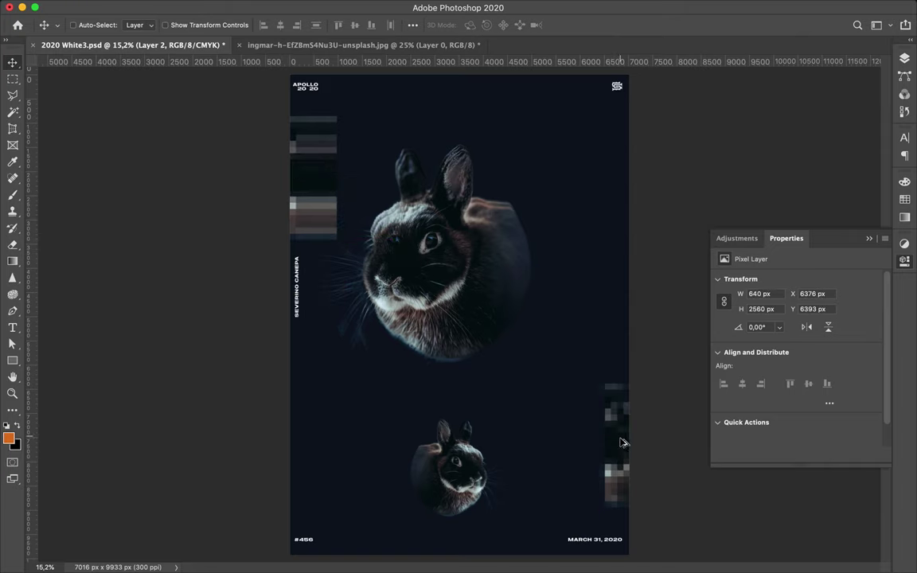
key(ctrl+d)
key(v)
ctrl+click(625, 431)
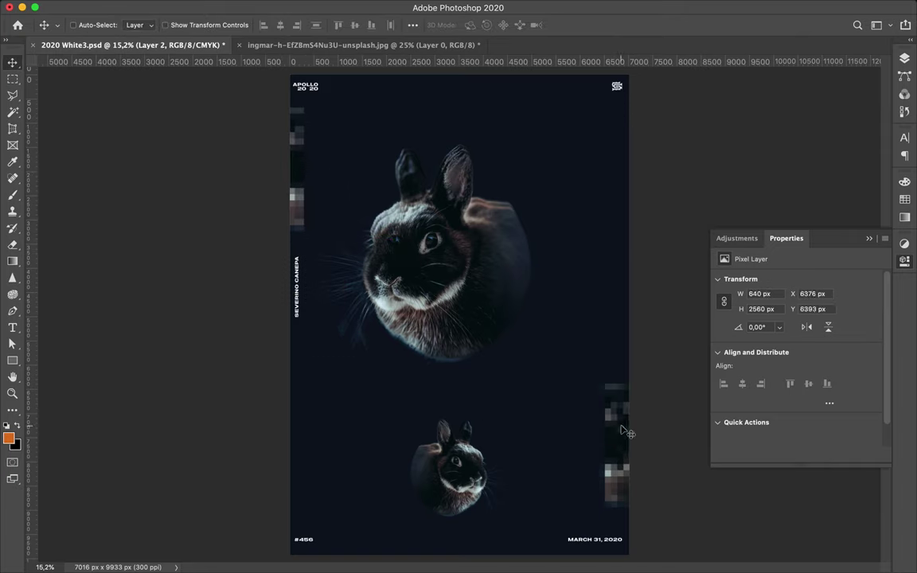
Step: Load the Formless_grunge_stripe_02 brush from the grunge stripe presets
key(b)
click(80, 24)
scroll(23, 329, down, 10)
click(24, 327)
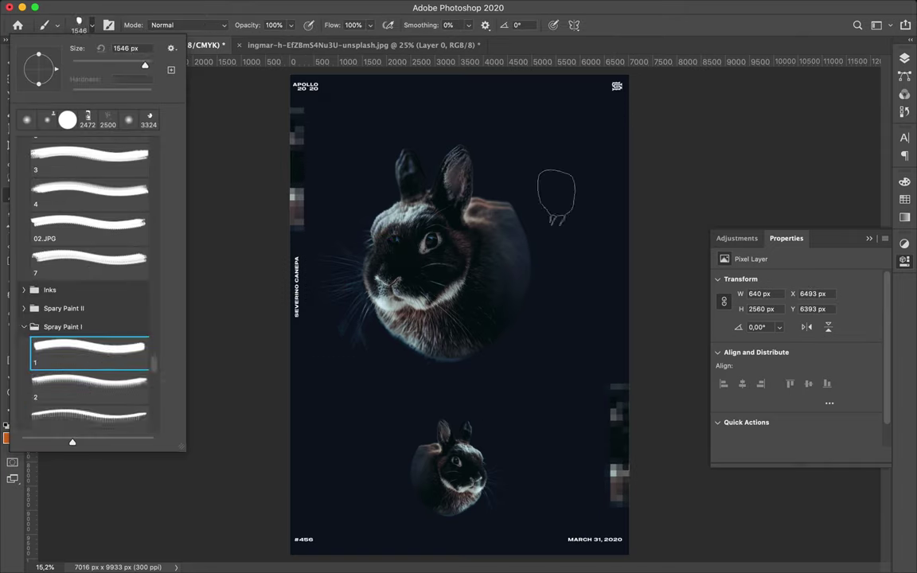
scroll(87, 318, down, 10)
click(71, 370)
key(Return)
click(80, 25)
scroll(88, 350, down, 10)
click(148, 338)
click(24, 382)
click(87, 335)
Step: Paint trial orange grunge strokes beside the big rabbit and over the small rabbit
drag(318, 243, 382, 215)
key(v)
drag(794, 308, 768, 395)
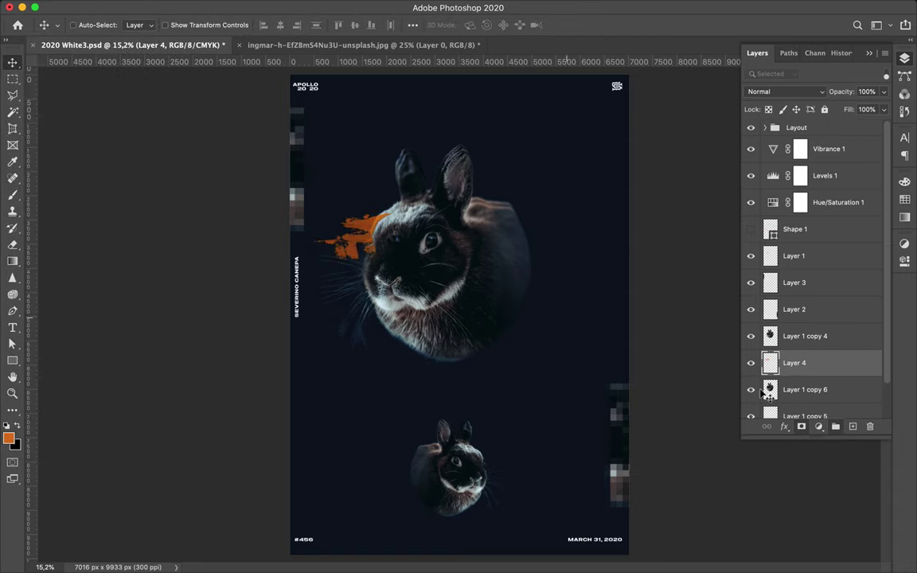
key(b)
click(487, 472)
key(v)
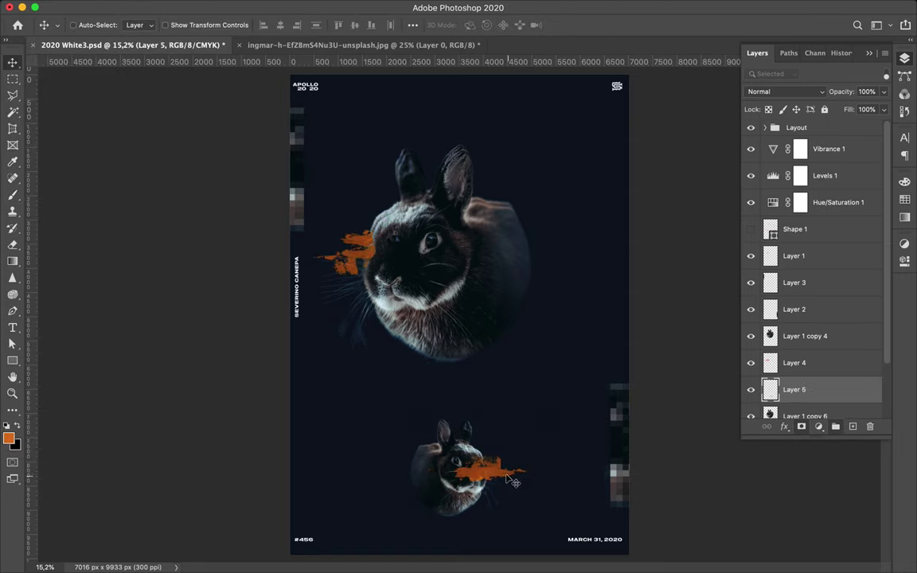
scroll(790, 374, down, 2)
drag(792, 354, 792, 394)
Step: Pick a different brush preset and move the left pixelated strip down to mid-height
key(b)
click(85, 25)
double_click(88, 348)
drag(497, 191, 498, 289)
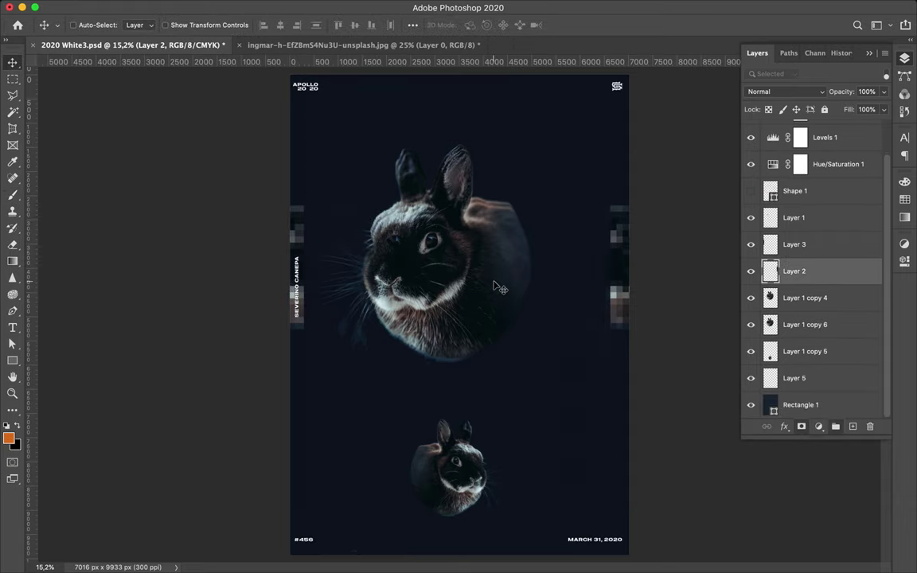
Step: Finish the RABBIT text and set its font to the monospace Nimbus Mono
text(RABBIT)
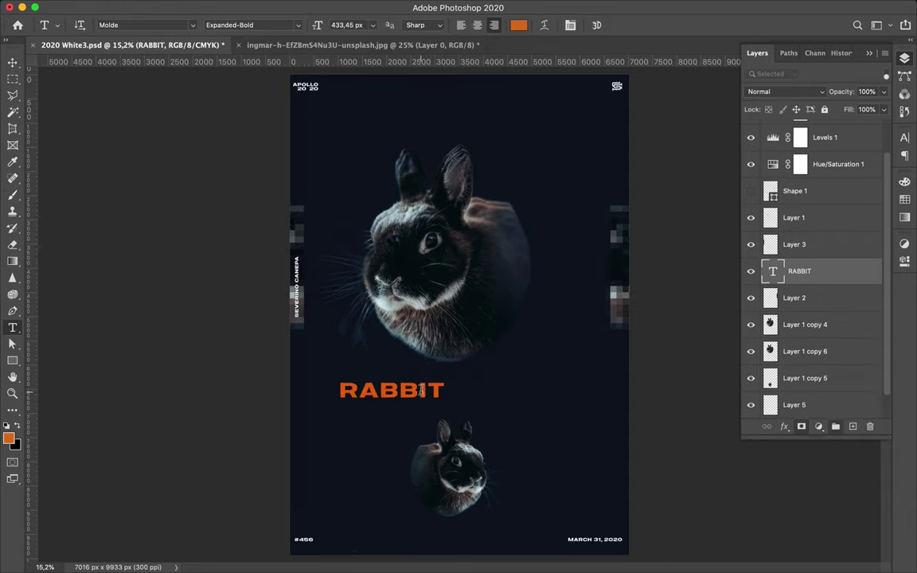
key(ctrl+Return)
click(826, 157)
scroll(740, 430, down, 3)
scroll(700, 470, down, 3)
scroll(740, 319, down, 15)
scroll(680, 478, down, 5)
click(704, 173)
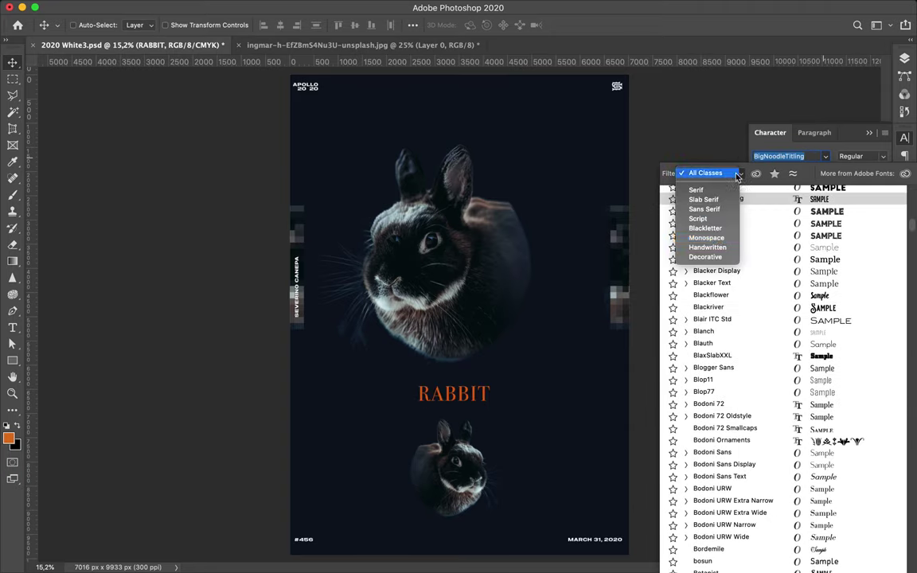
click(707, 240)
click(726, 280)
click(885, 158)
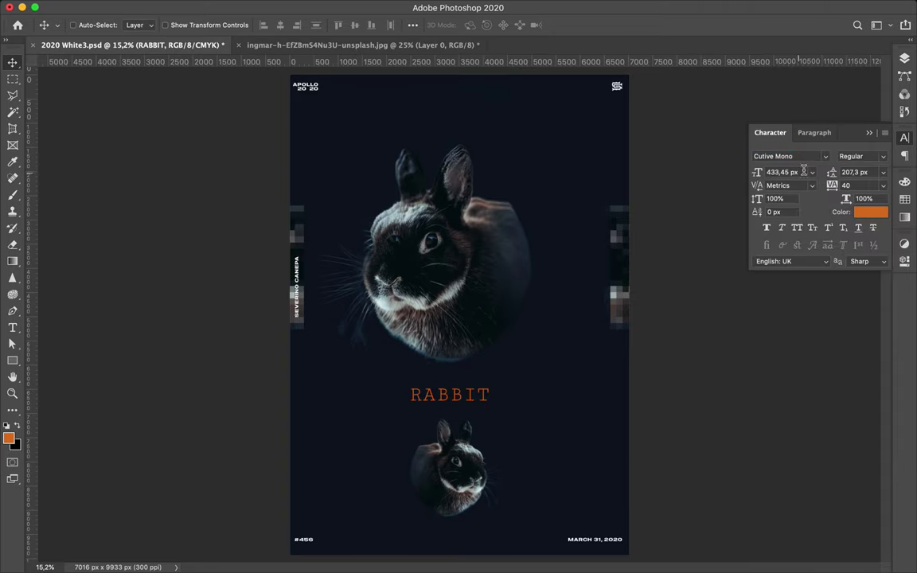
click(825, 156)
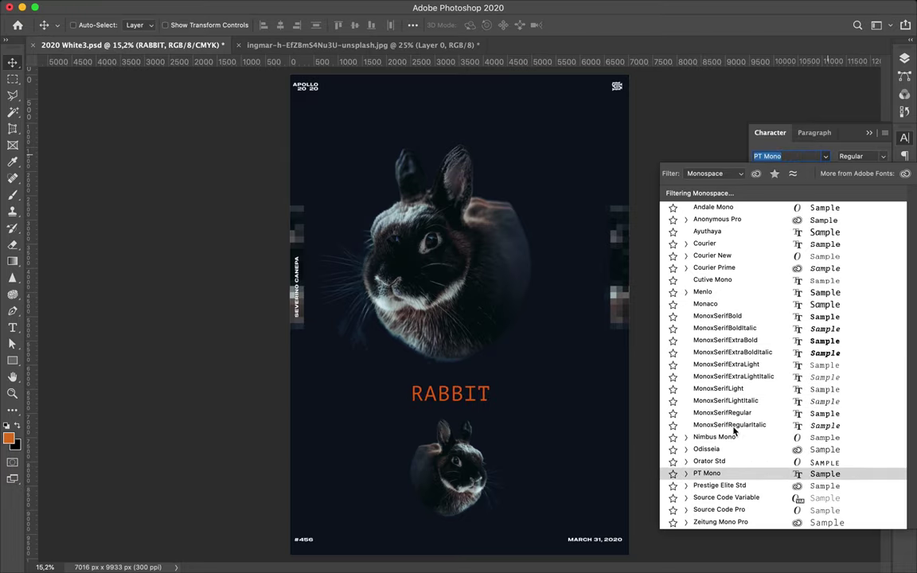
click(686, 438)
Step: Give RABBIT tracking of 1000, centre-align it, and squash it to about half height
click(856, 185)
text(1000)
click(412, 25)
click(814, 132)
key(ctrl+t)
drag(470, 410, 469, 400)
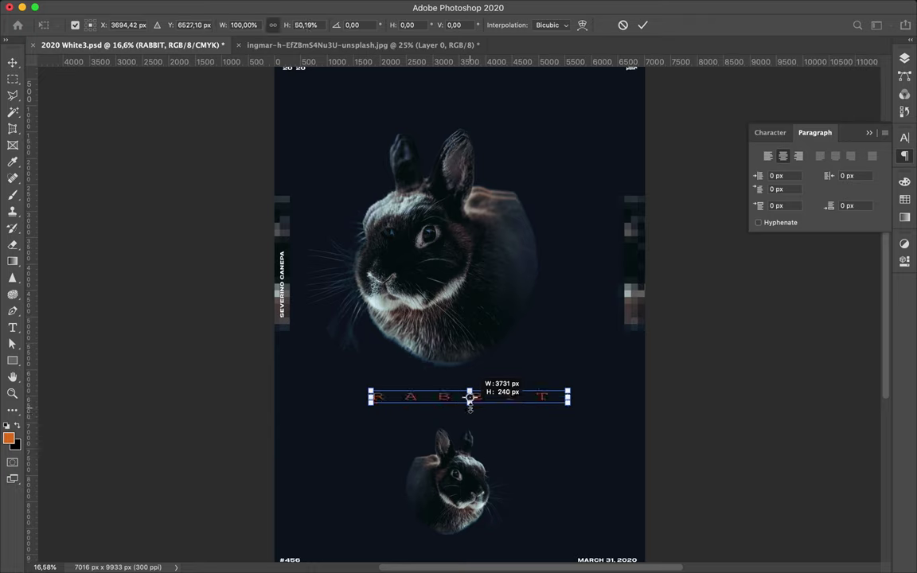
click(904, 140)
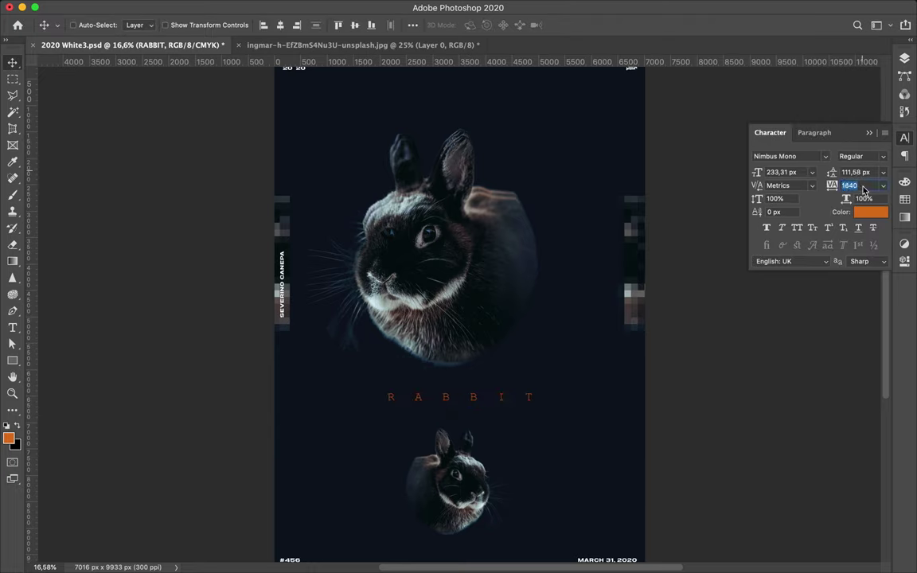
Step: Reposition the rabbit image copy and nudge the left pixel strip along the edge
drag(468, 349, 459, 254)
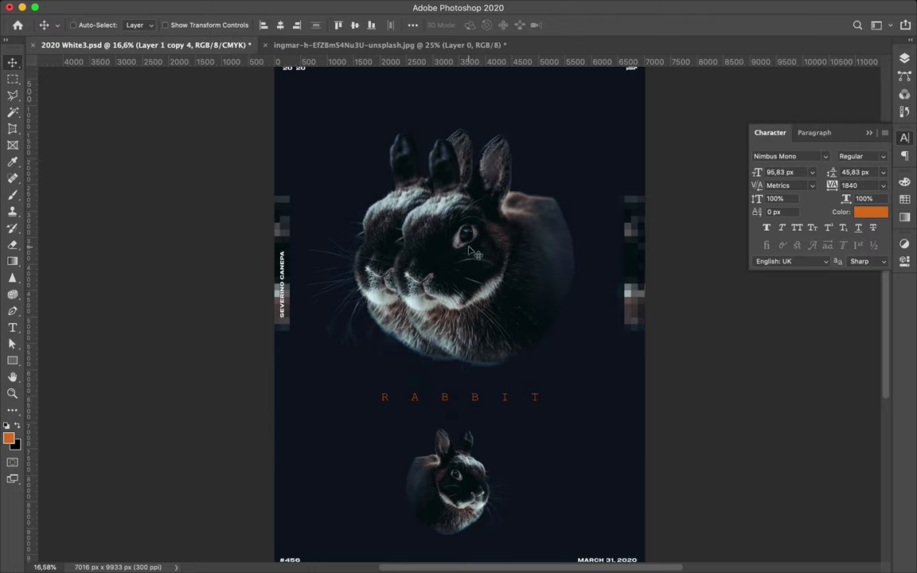
drag(258, 333, 275, 333)
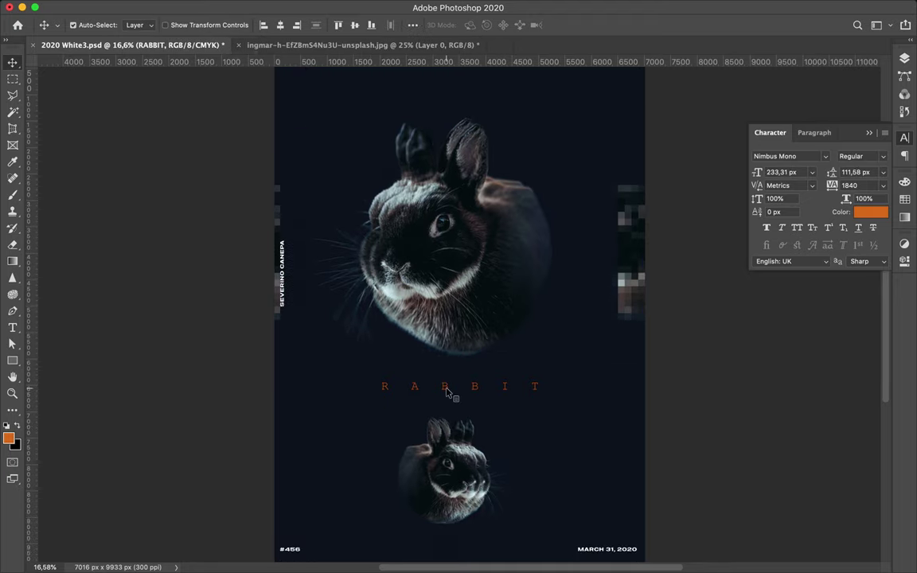
scroll(427, 388, up, 5)
scroll(428, 395, up, 5)
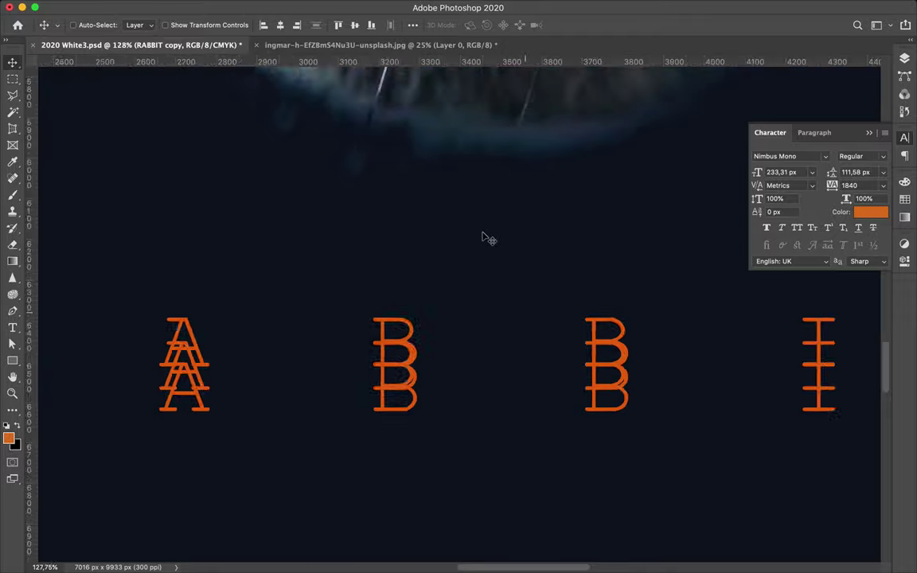
scroll(487, 239, down, 10)
scroll(487, 238, down, 2)
Step: Duplicate the RABBIT text into offset glitch rows placed behind the rabbit
click(904, 58)
drag(461, 391, 516, 348)
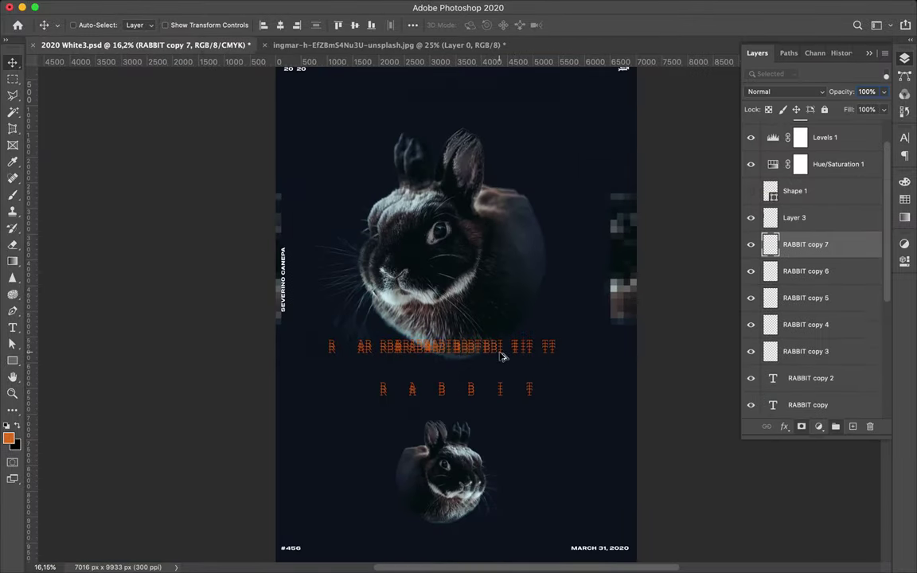
scroll(502, 356, up, 3)
shift+click(806, 217)
drag(446, 432, 446, 273)
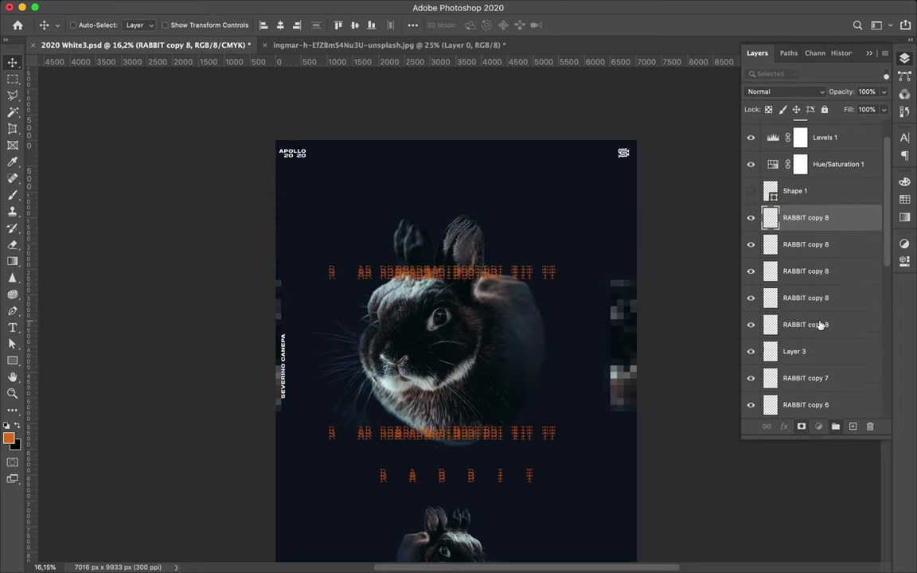
shift+click(820, 325)
drag(820, 324, 806, 207)
drag(560, 259, 446, 257)
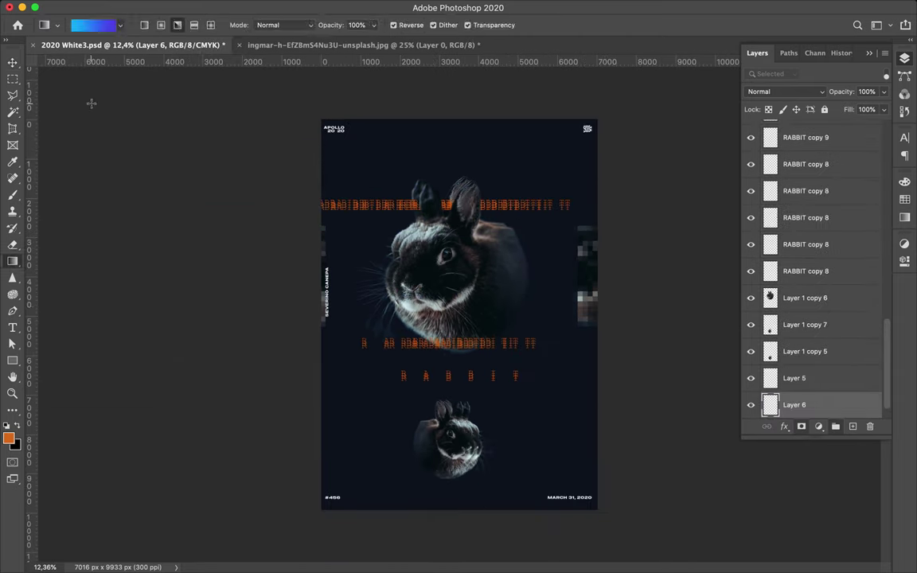
Step: Draw a dark blue vertical gradient down the poster on Layer 6
click(113, 26)
drag(457, 320, 585, 314)
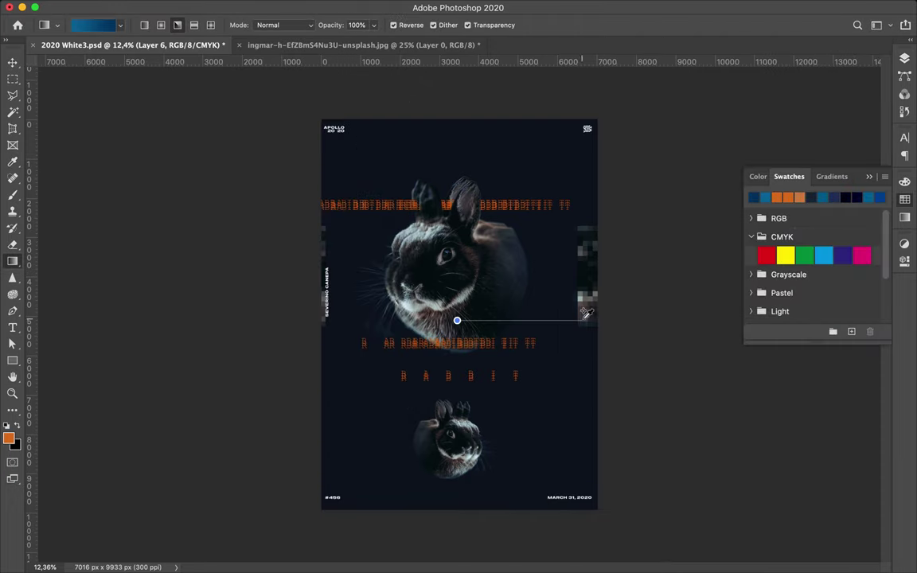
key(a)
drag(456, 187, 456, 510)
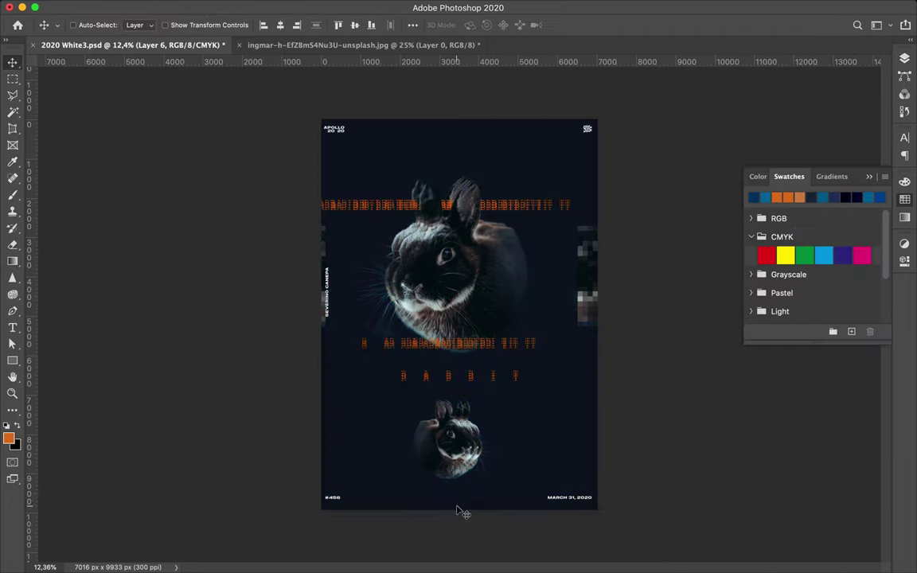
Step: Set Layer 6 to Linear Dodge (Add) blend mode and lower its fill to 2%
click(905, 58)
click(784, 92)
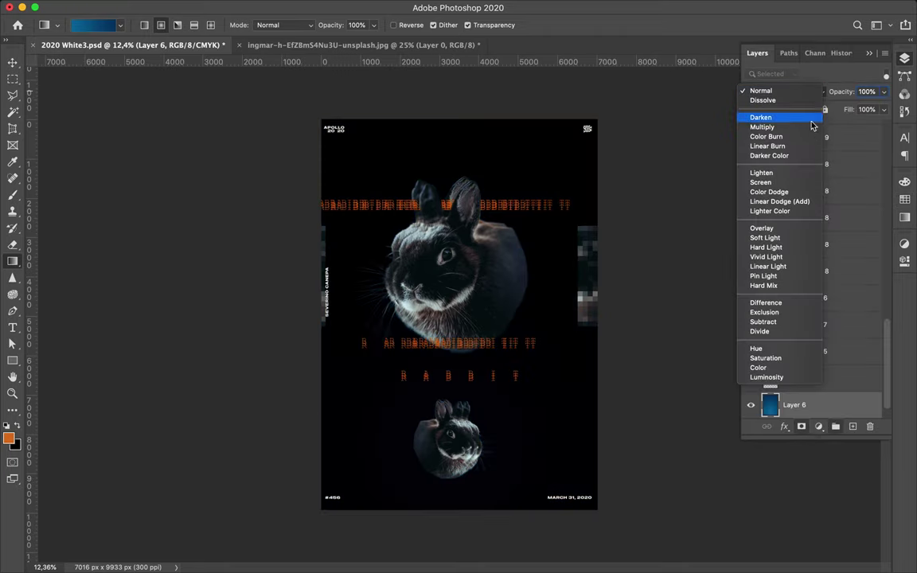
click(800, 331)
scroll(817, 382, down, 5)
scroll(828, 298, up, 5)
scroll(828, 298, up, 5)
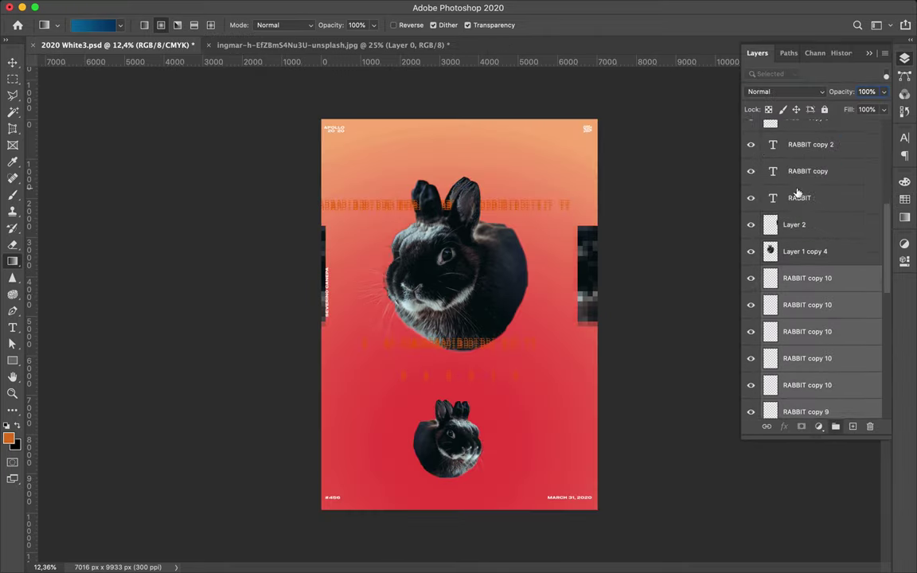
scroll(817, 318, down, 10)
click(796, 378)
click(784, 92)
click(778, 35)
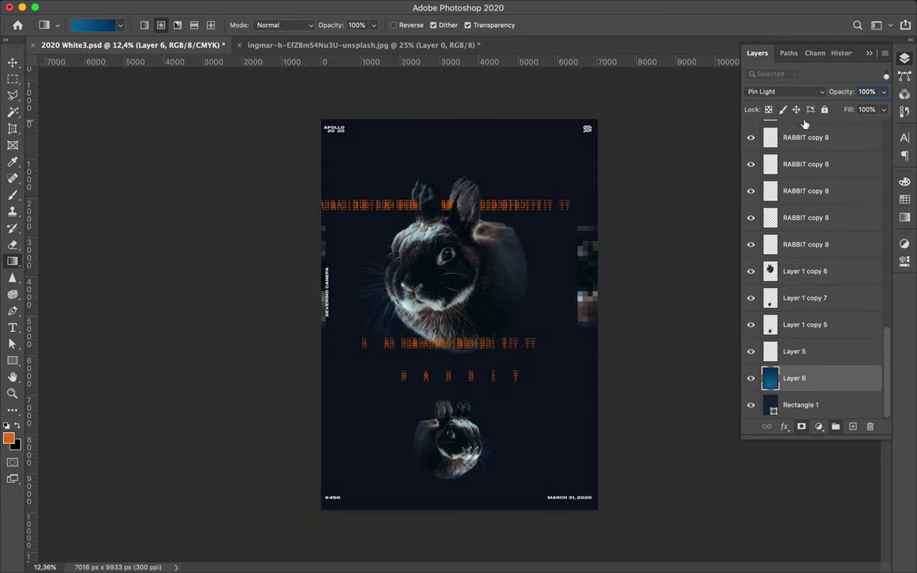
click(785, 92)
click(778, 121)
drag(884, 109, 825, 127)
Step: Move the small rabbit slightly down
key(v)
scroll(460, 478, up, 2)
drag(442, 382, 454, 410)
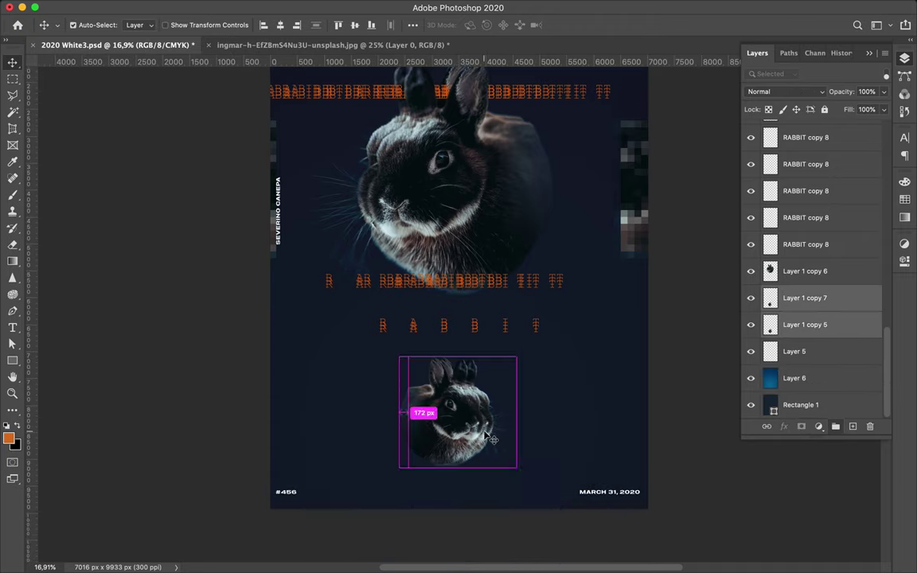
Step: Place RABBIT text copies along the poster's bottom centre and top edge
drag(478, 329, 478, 495)
click(905, 137)
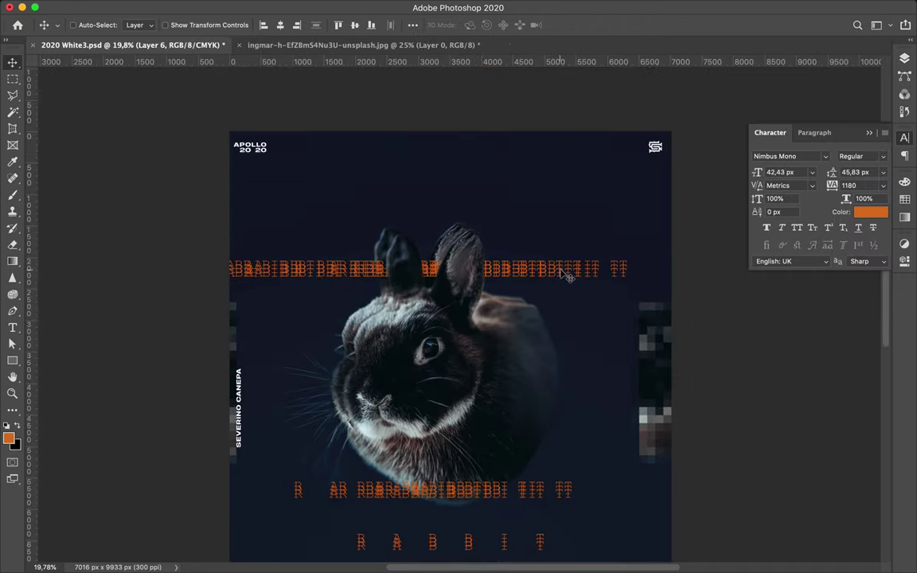
drag(557, 273, 596, 138)
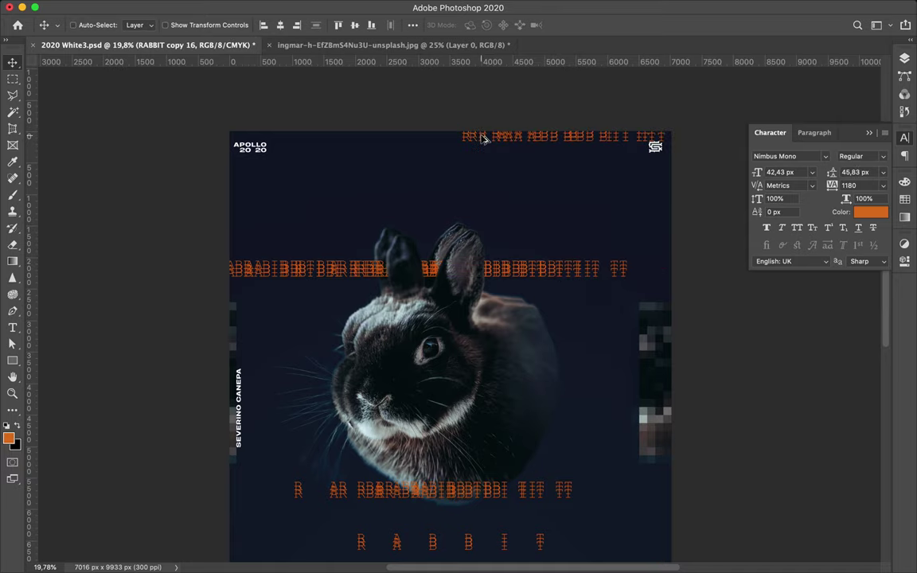
scroll(572, 292, down, 3)
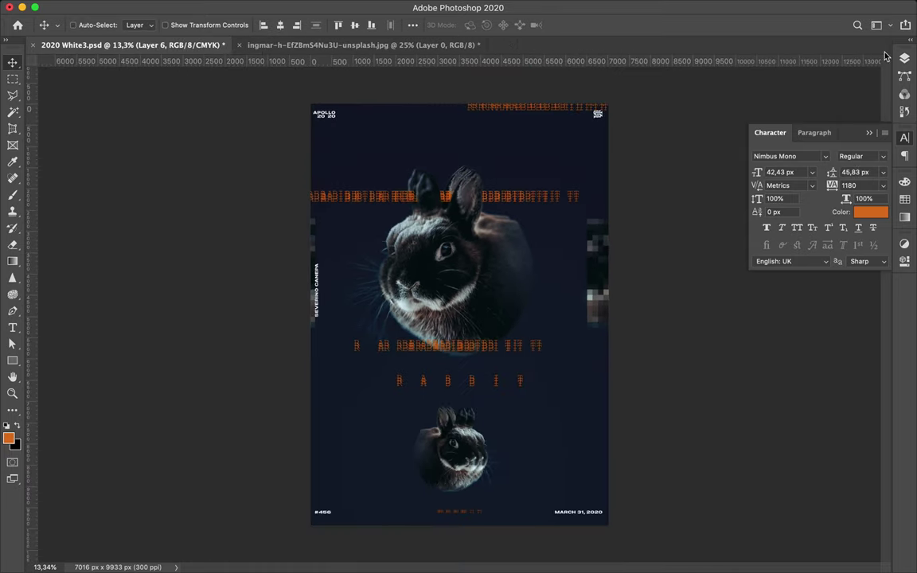
Step: Save the poster as 2020 White3.psd
click(905, 111)
click(796, 279)
key(ctrl+s)
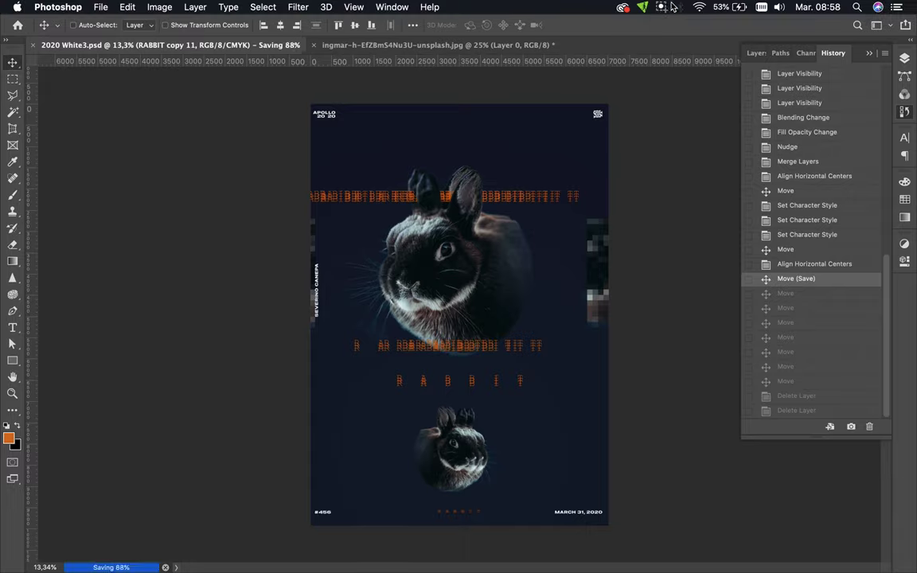